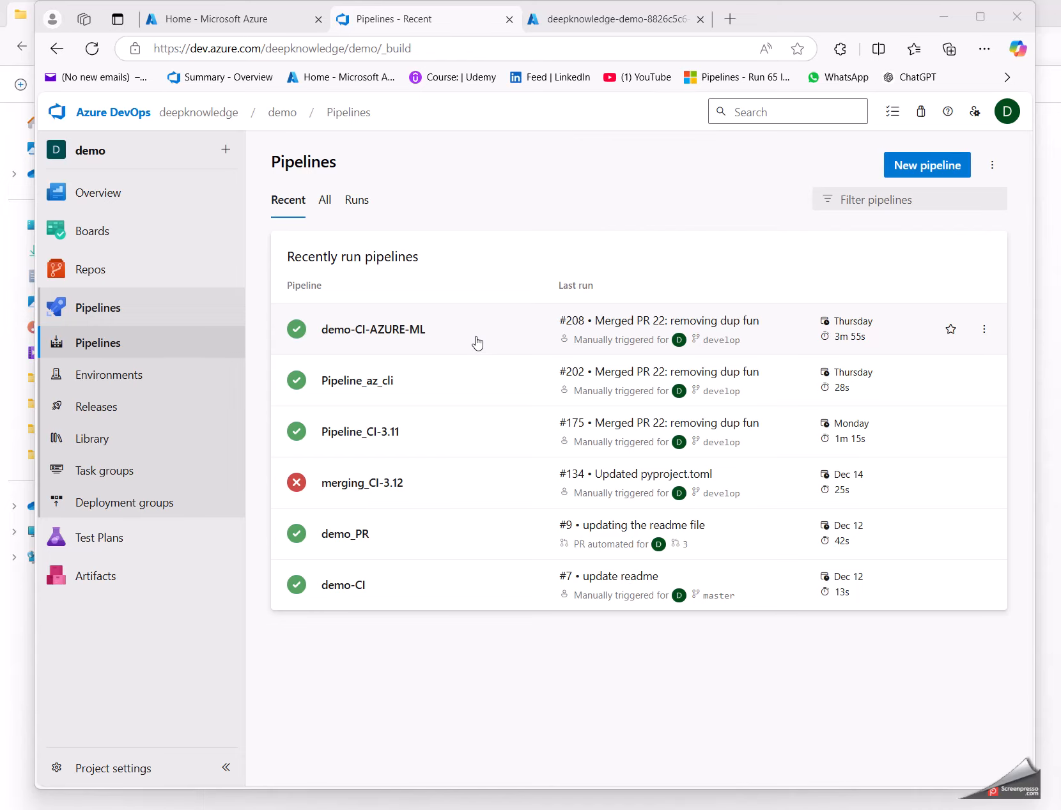
# Step: Open the demo-CI-AZURE-ML pipeline for editing, and go to the service connections in the demo project's settings
pyautogui.click(476, 338)
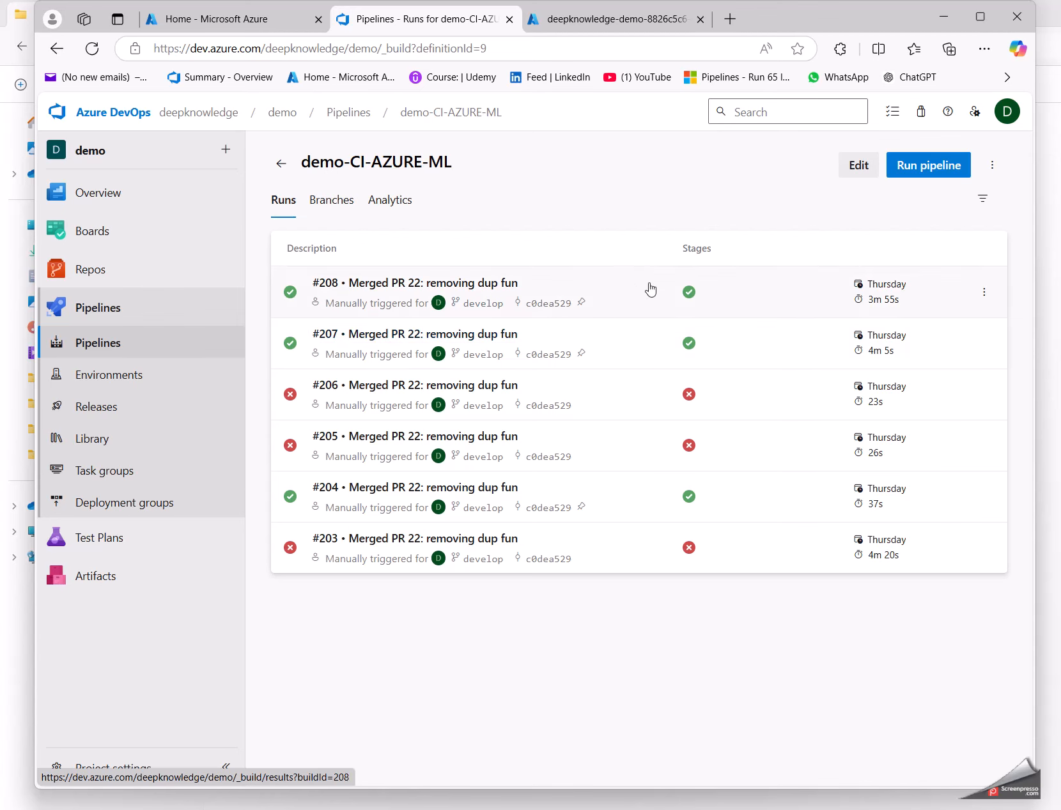
pyautogui.click(858, 165)
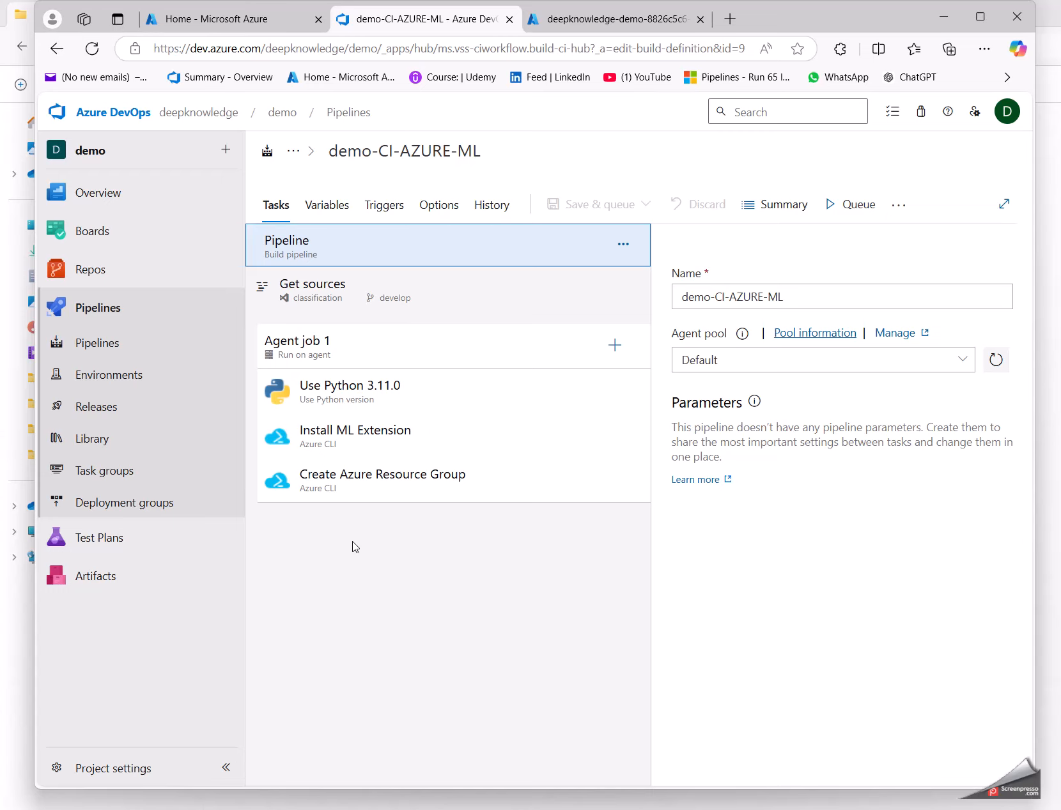
pyautogui.click(128, 762)
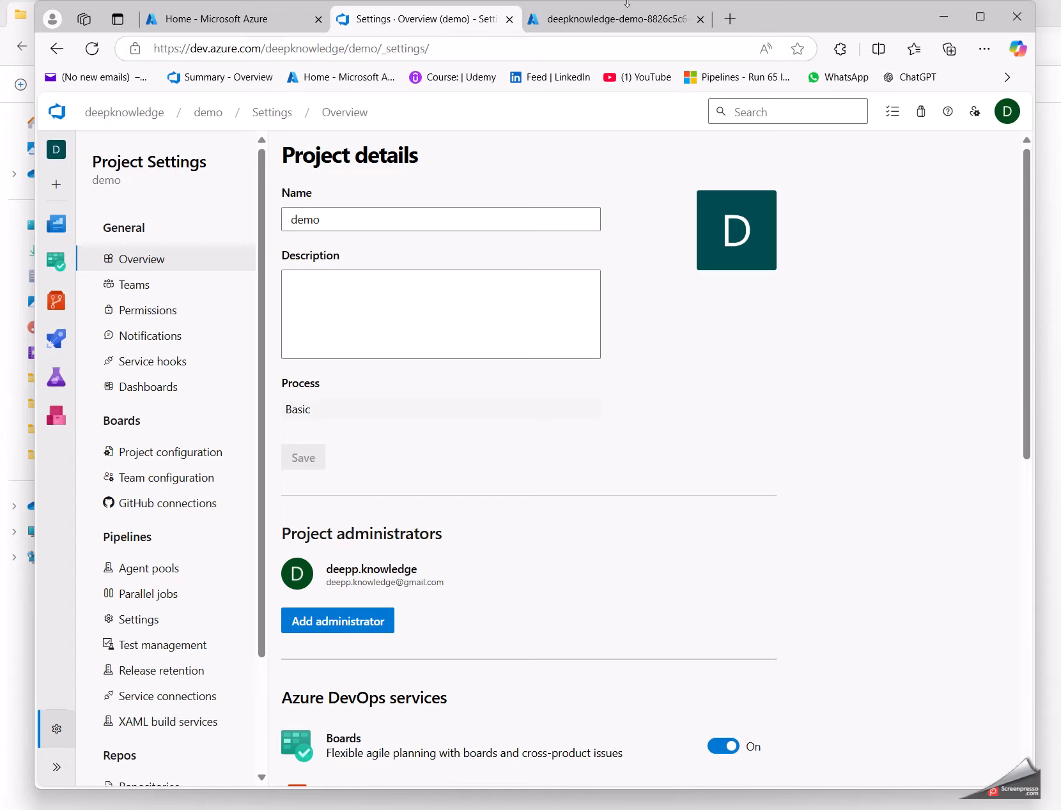
pyautogui.click(291, 20)
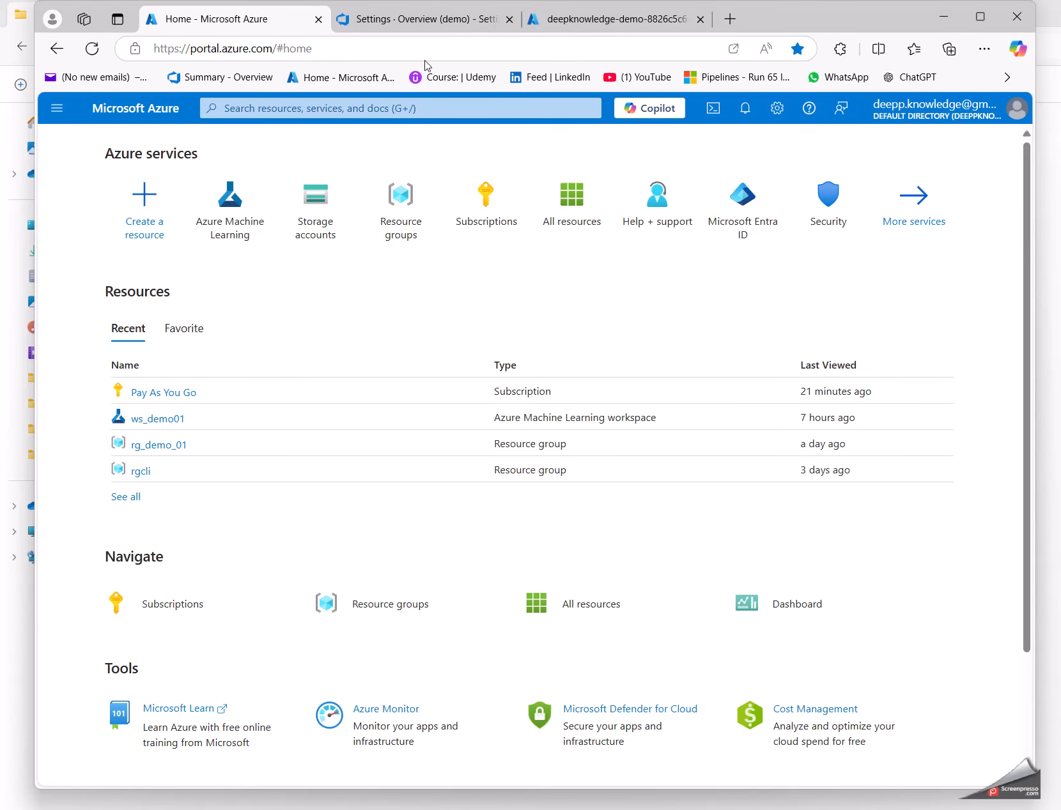
pyautogui.click(399, 25)
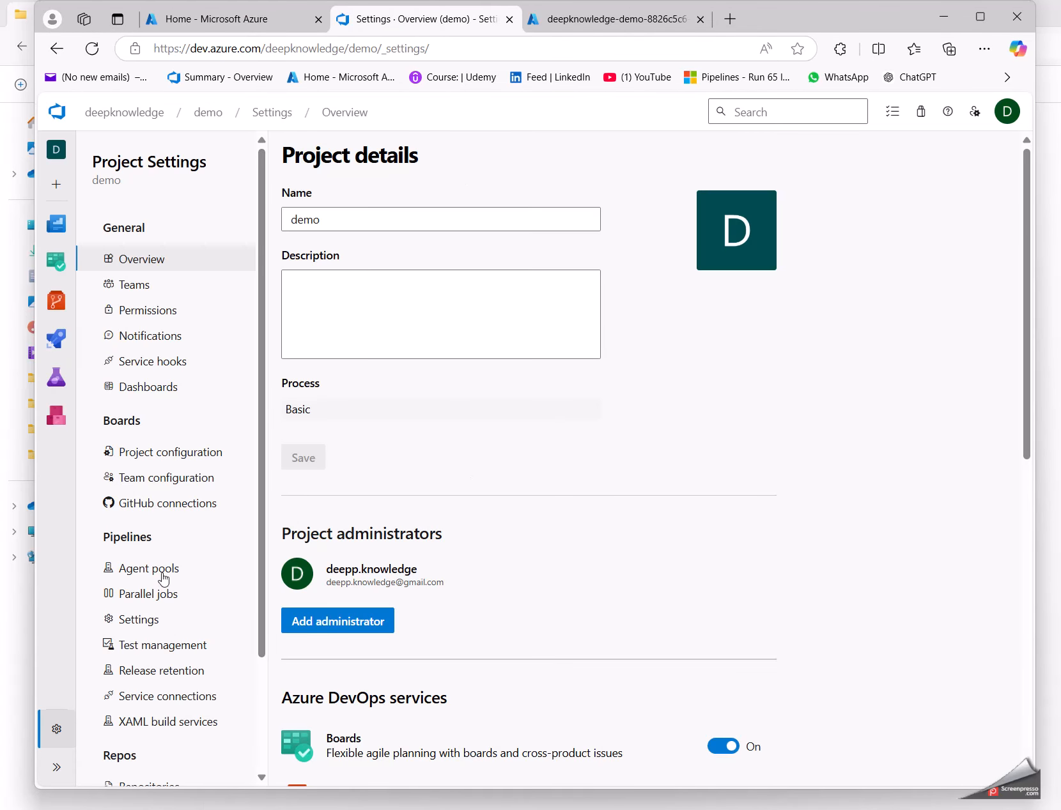
pyautogui.click(179, 695)
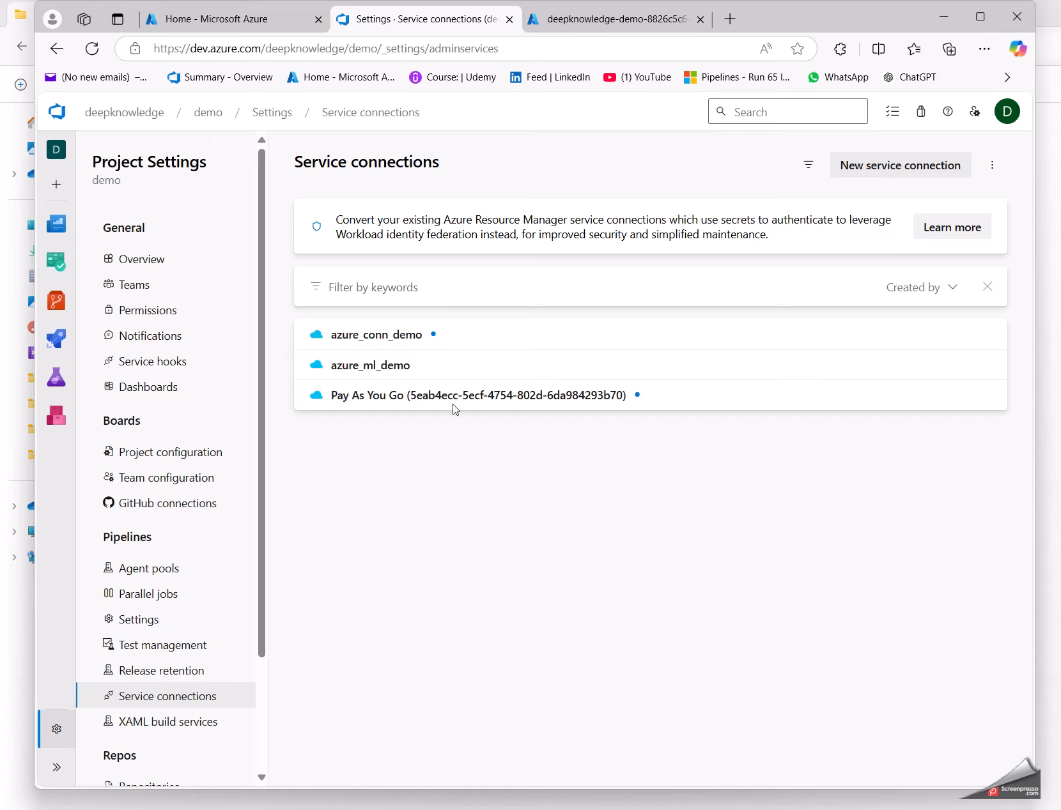
# Step: Examine the azure_conn_demo connection's edit form and look up its resource group in the Azure portal, then return to the service connections list without saving
pyautogui.click(524, 339)
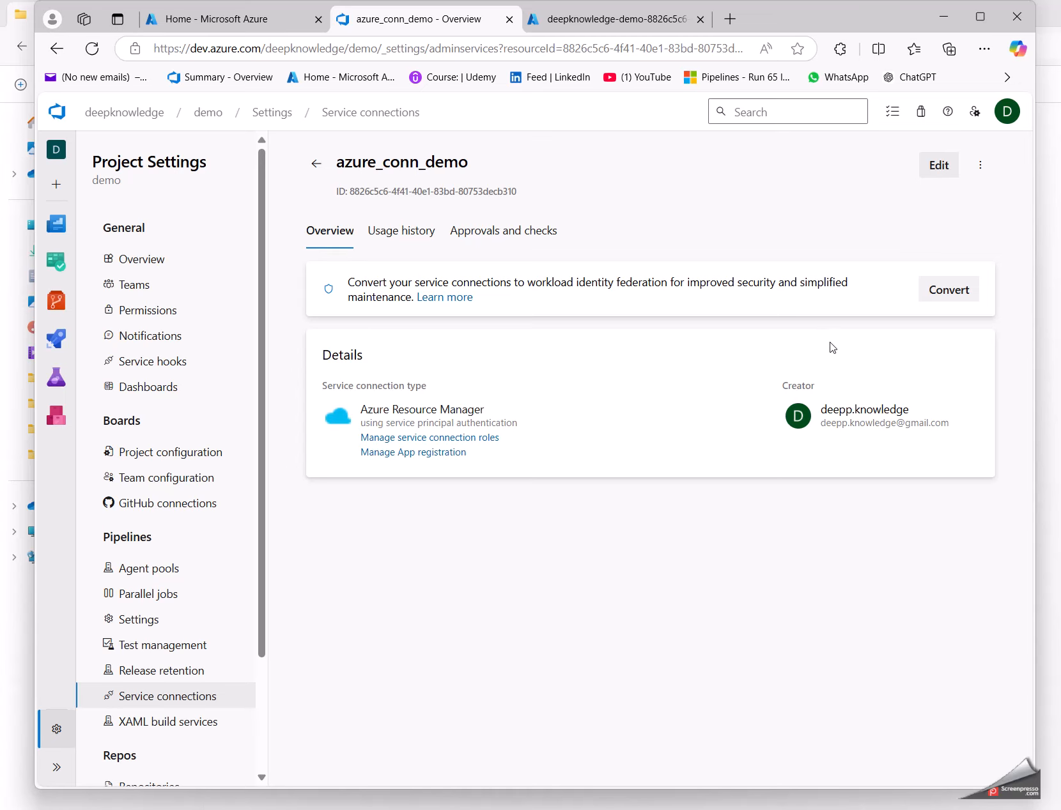
pyautogui.click(930, 171)
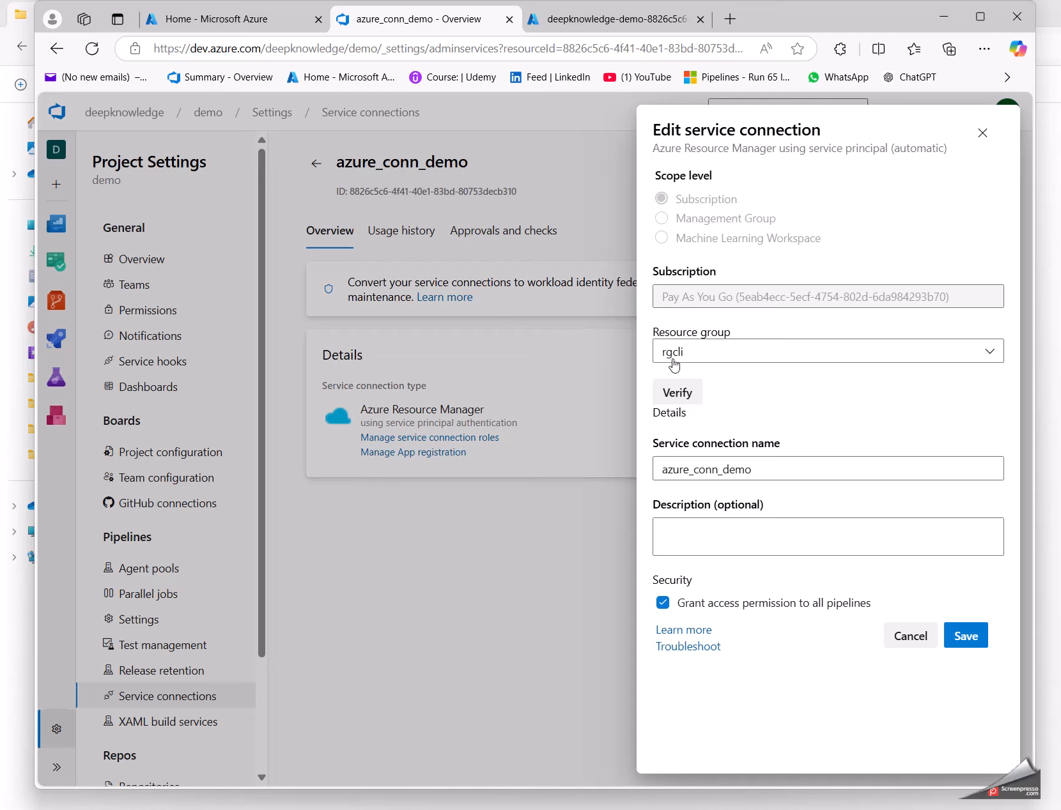
pyautogui.click(193, 24)
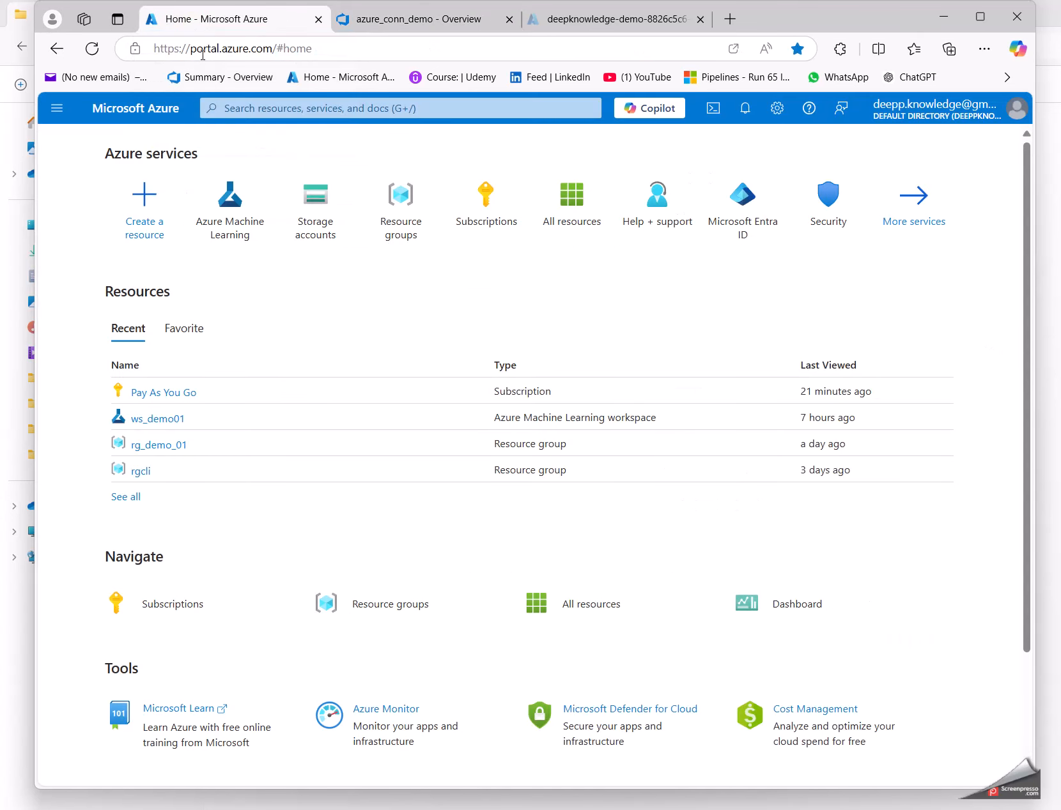
pyautogui.click(401, 234)
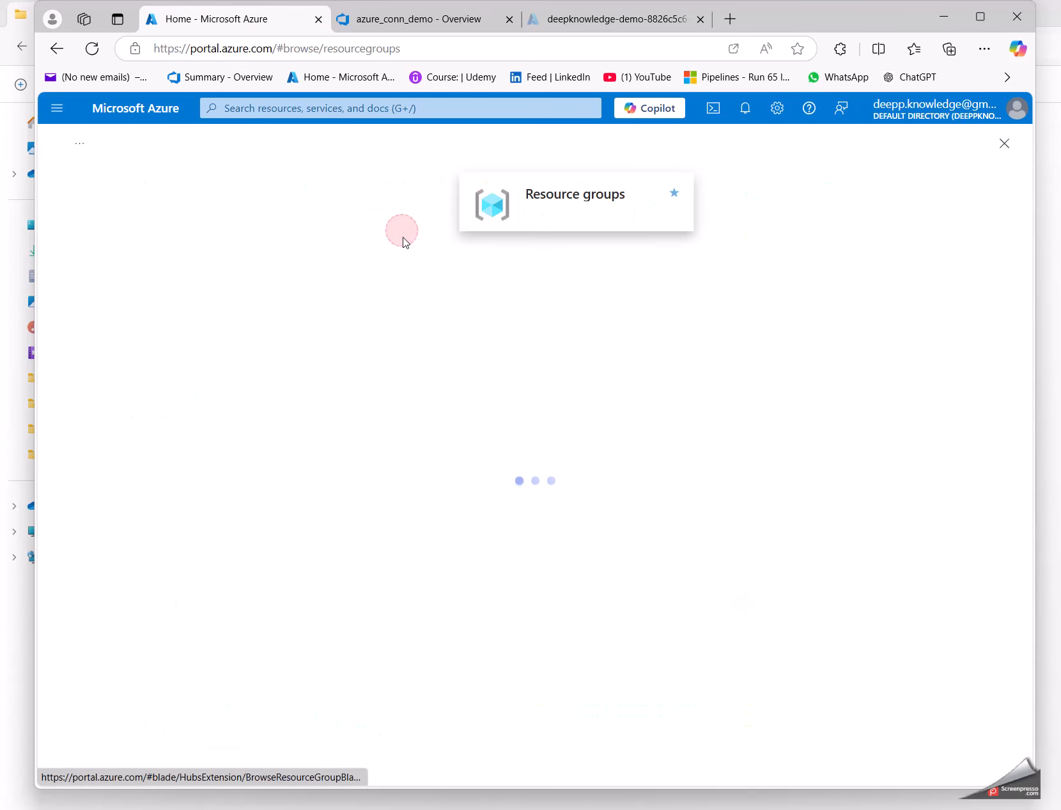
pyautogui.moveTo(135, 367); pyautogui.dragTo(96, 368)
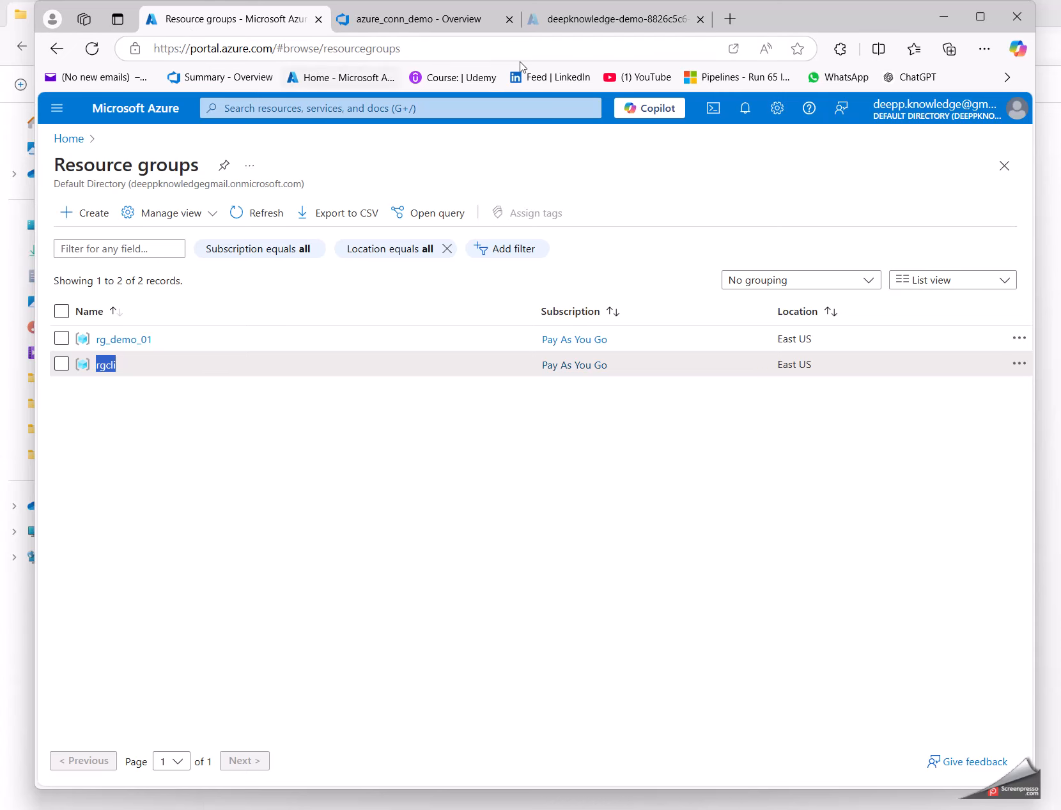
pyautogui.click(461, 17)
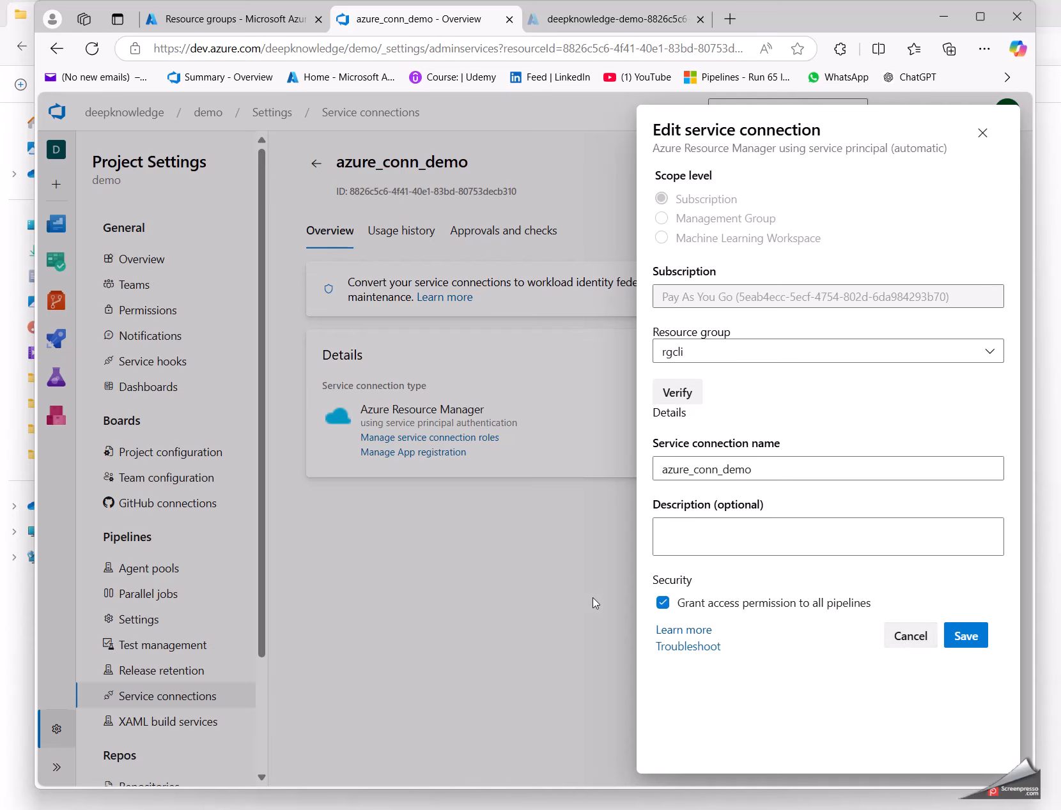
pyautogui.click(907, 645)
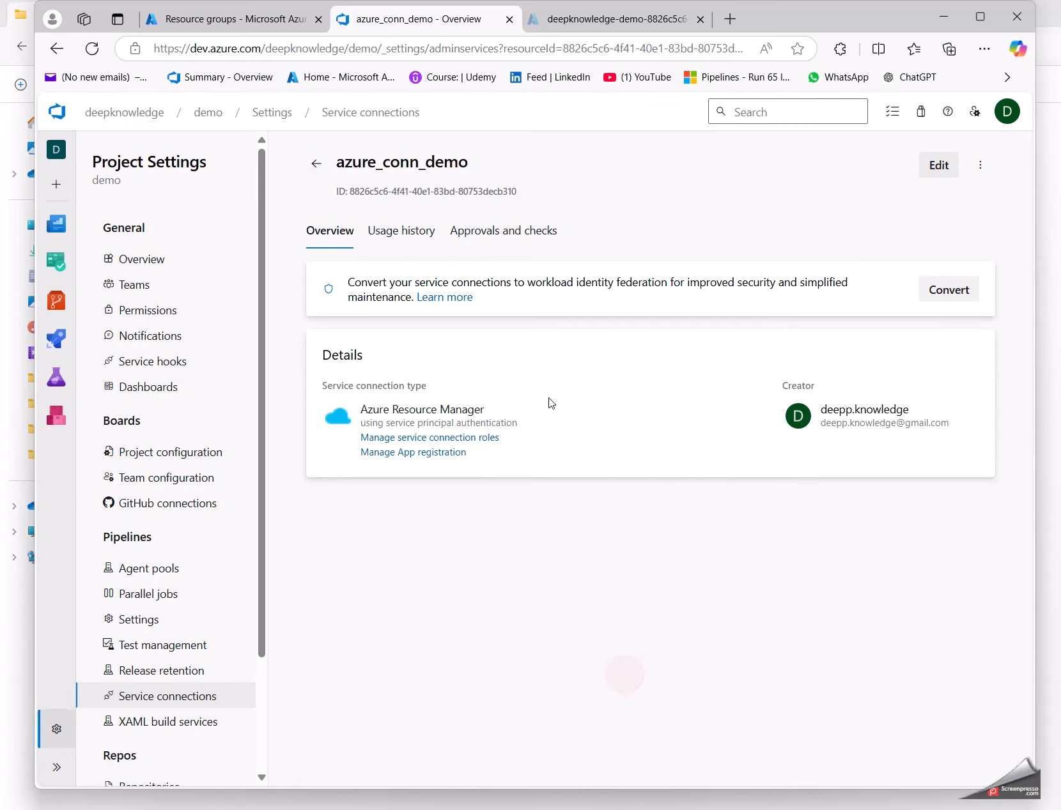
pyautogui.click(315, 163)
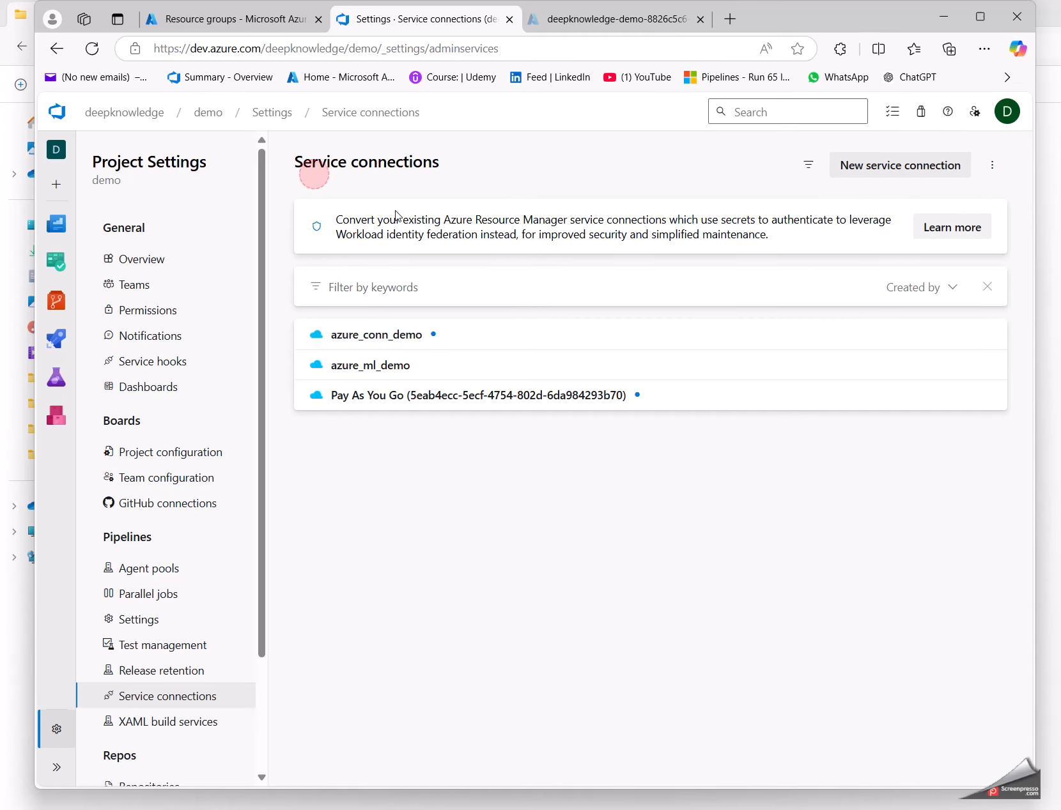
# Step: Start a new Azure Resource Manager service connection that authenticates with Service principal (automatic)
pyautogui.click(875, 169)
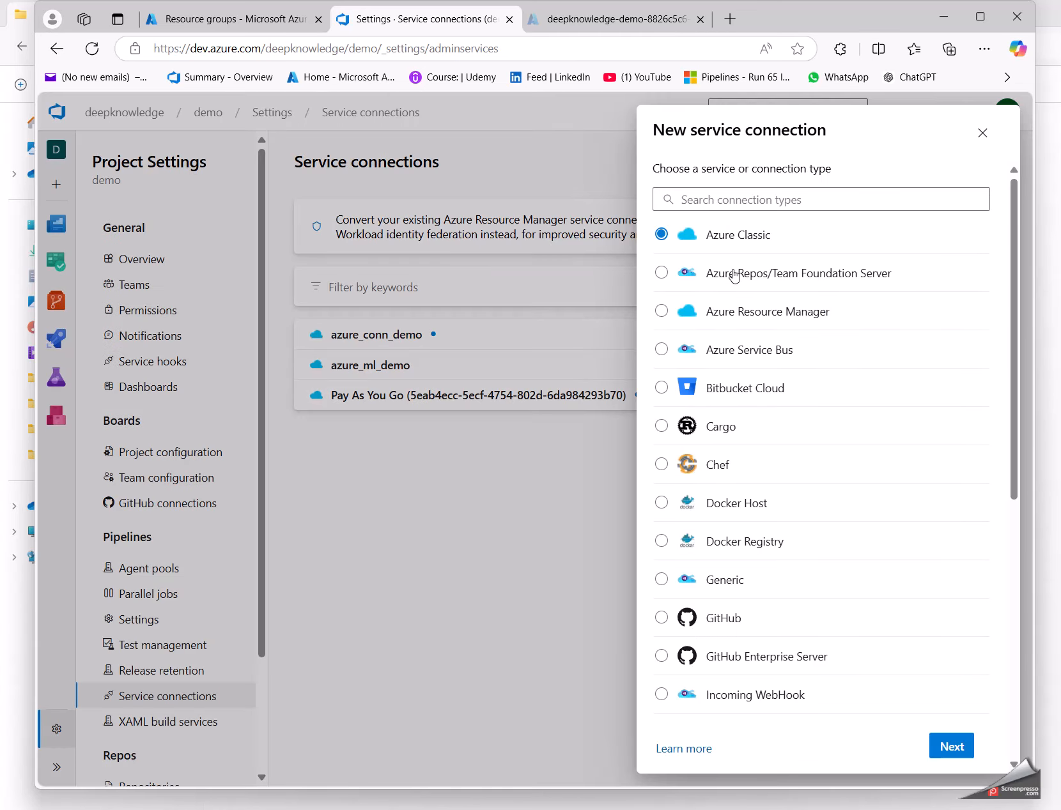
pyautogui.click(773, 313)
pyautogui.click(939, 752)
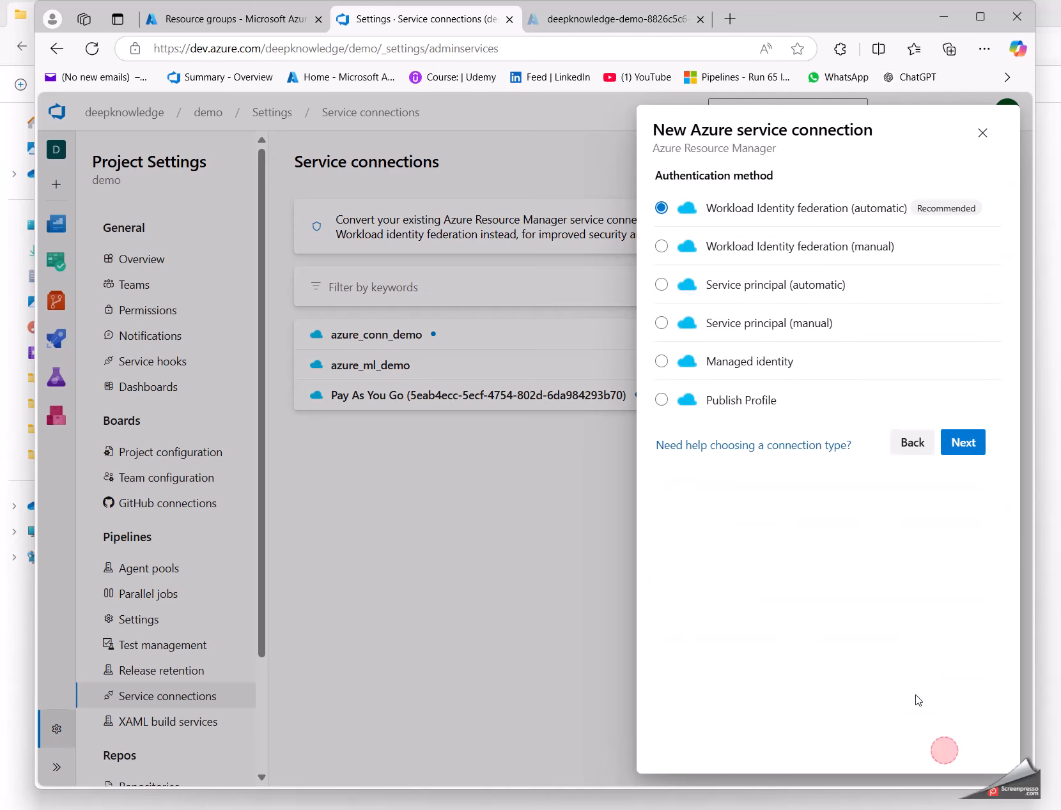
pyautogui.click(719, 288)
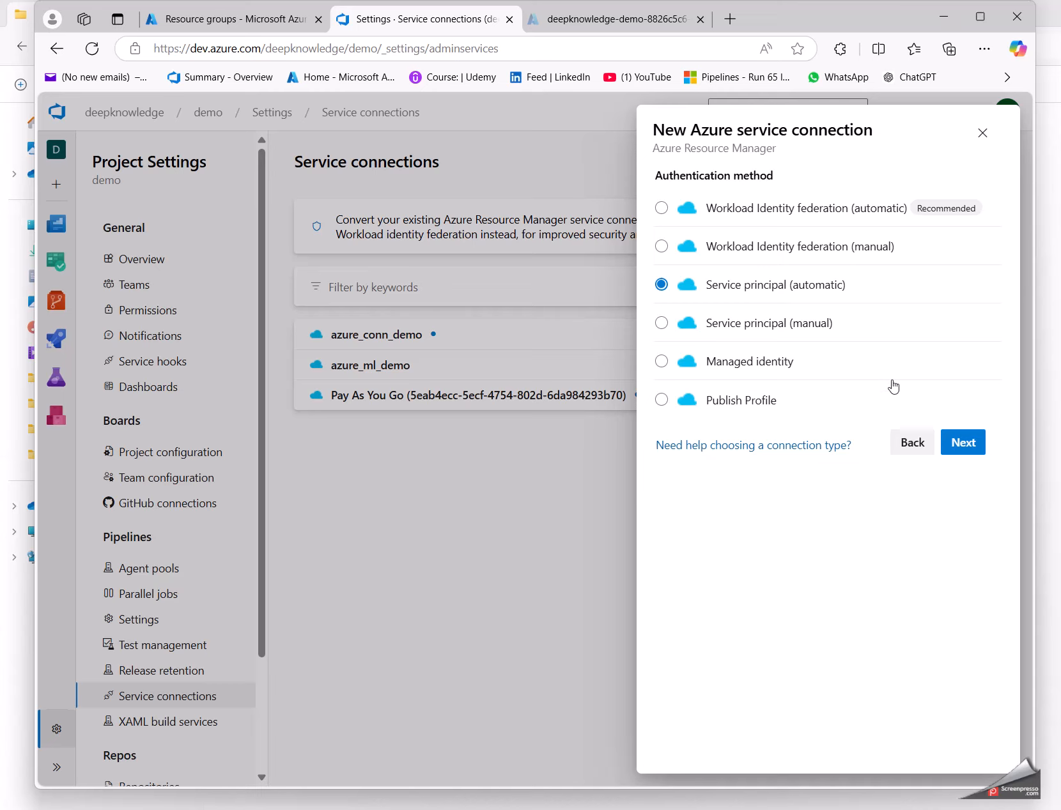
pyautogui.click(964, 451)
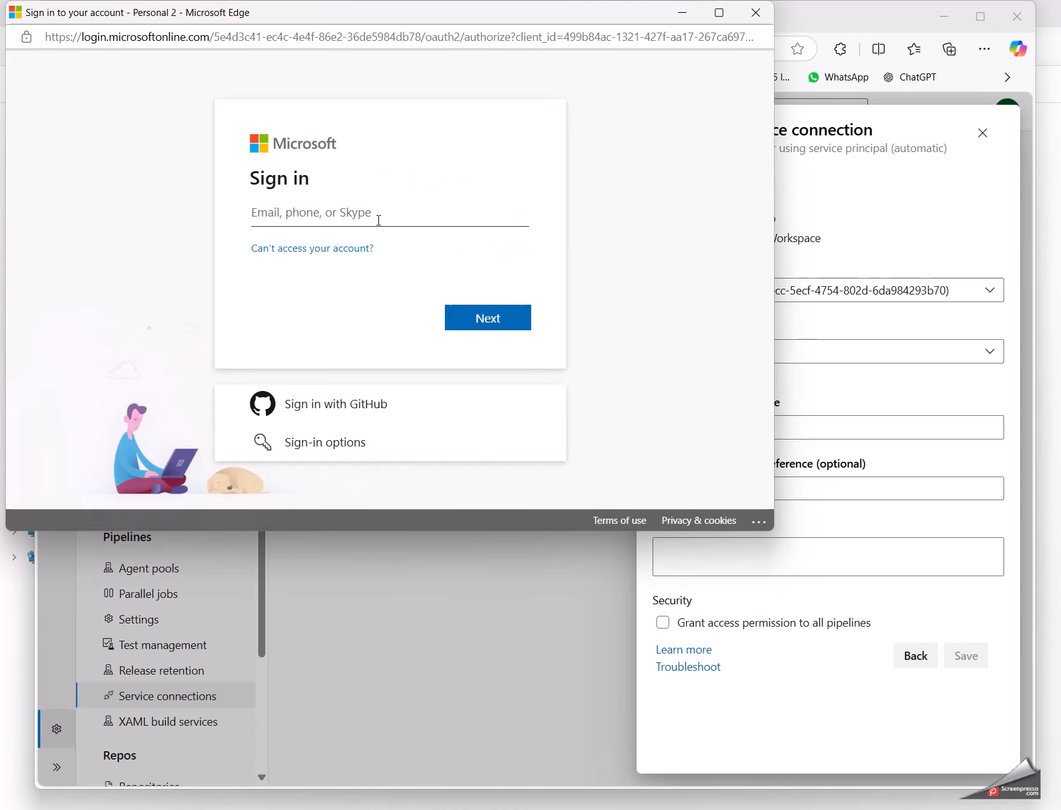
# Step: Sign in to the Microsoft account with the saved account e-mail and the account password
pyautogui.click(361, 214)
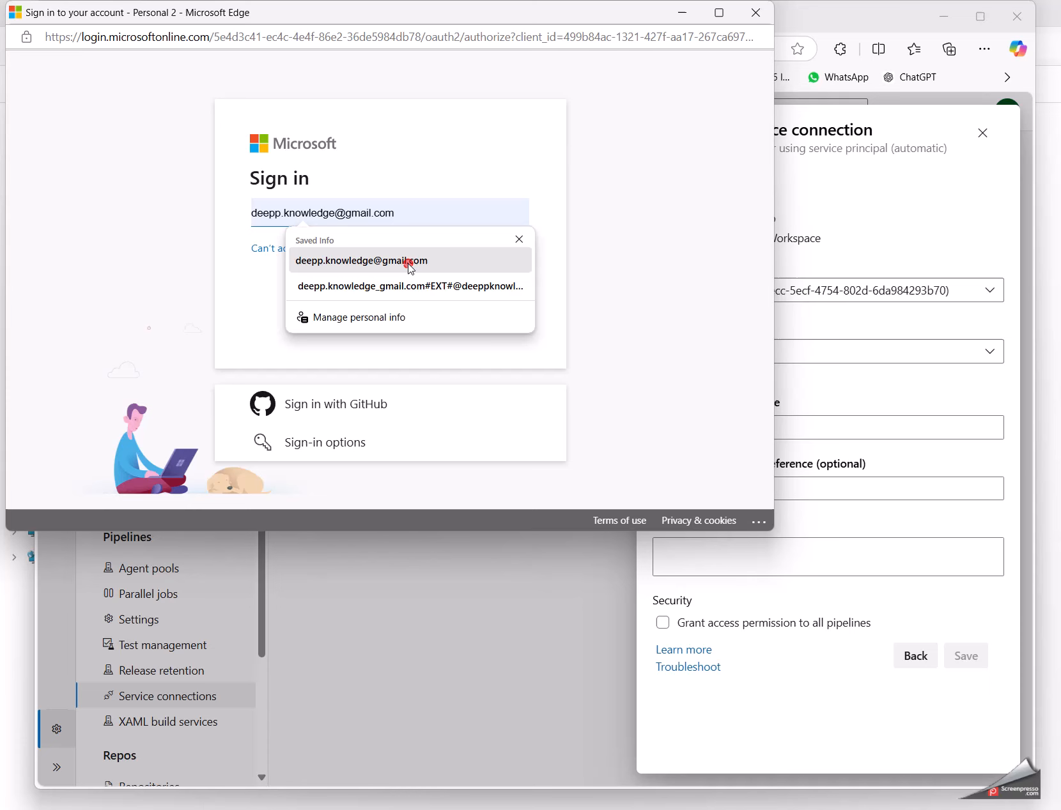
pyautogui.click(406, 261)
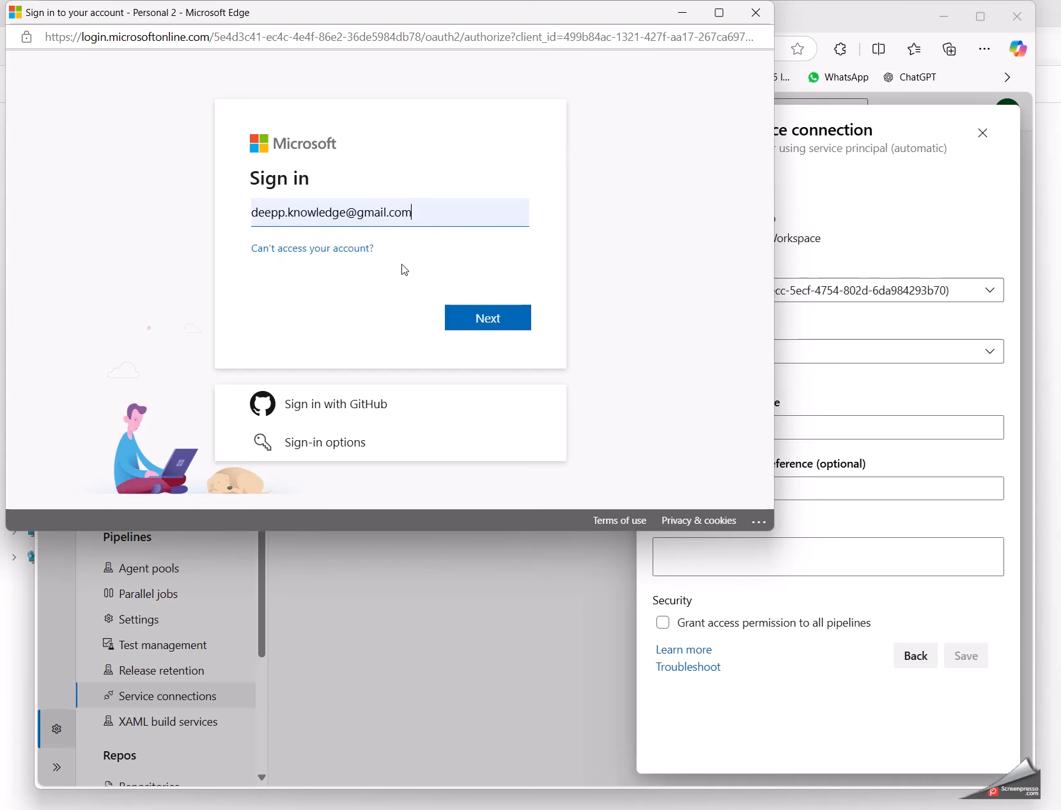
pyautogui.click(467, 319)
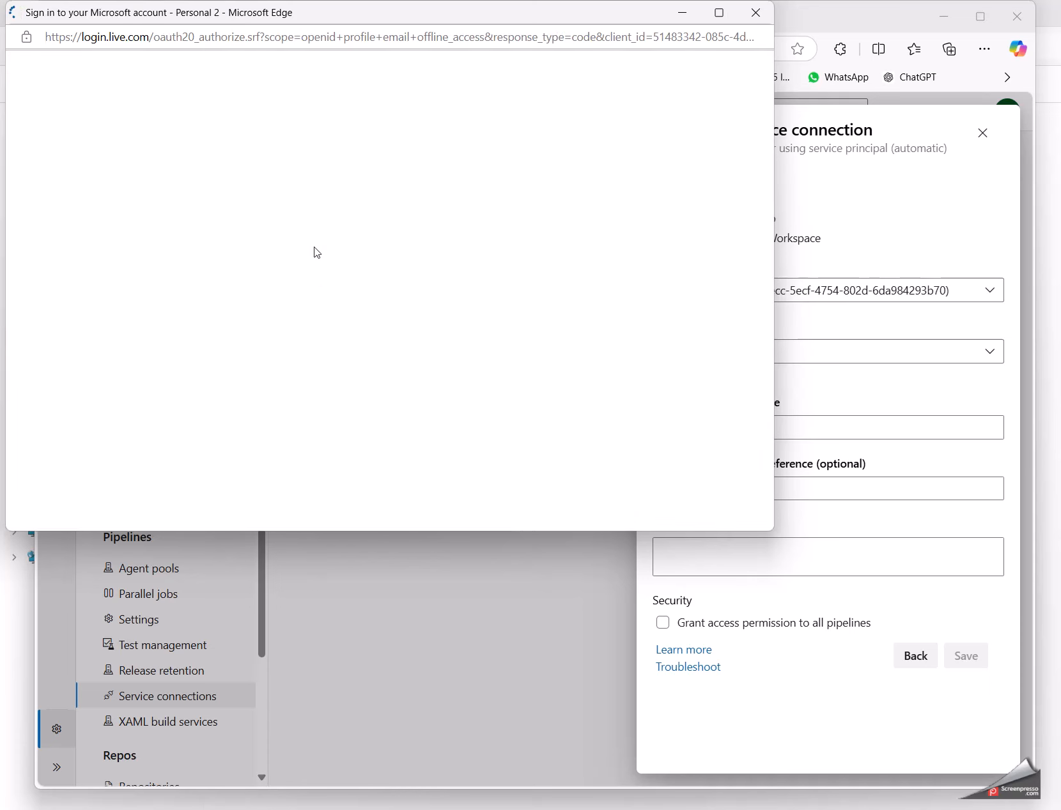
pyautogui.click(293, 257)
pyautogui.click(293, 261)
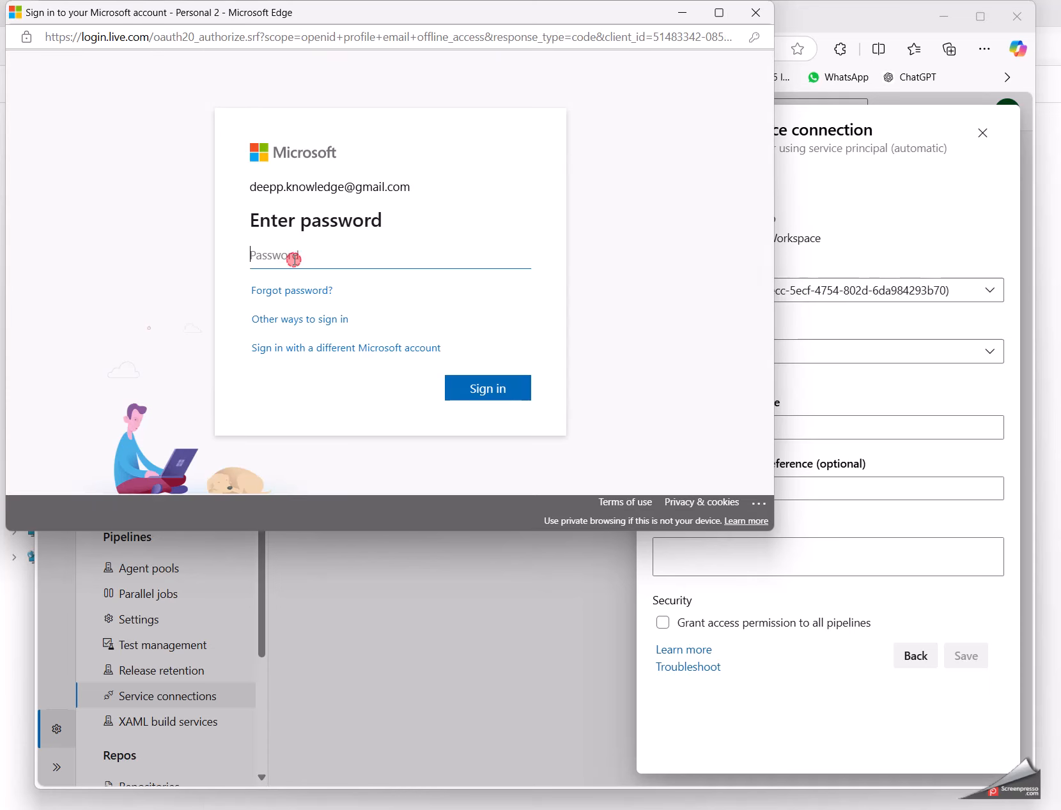
pyautogui.click(314, 300)
pyautogui.press('Return')
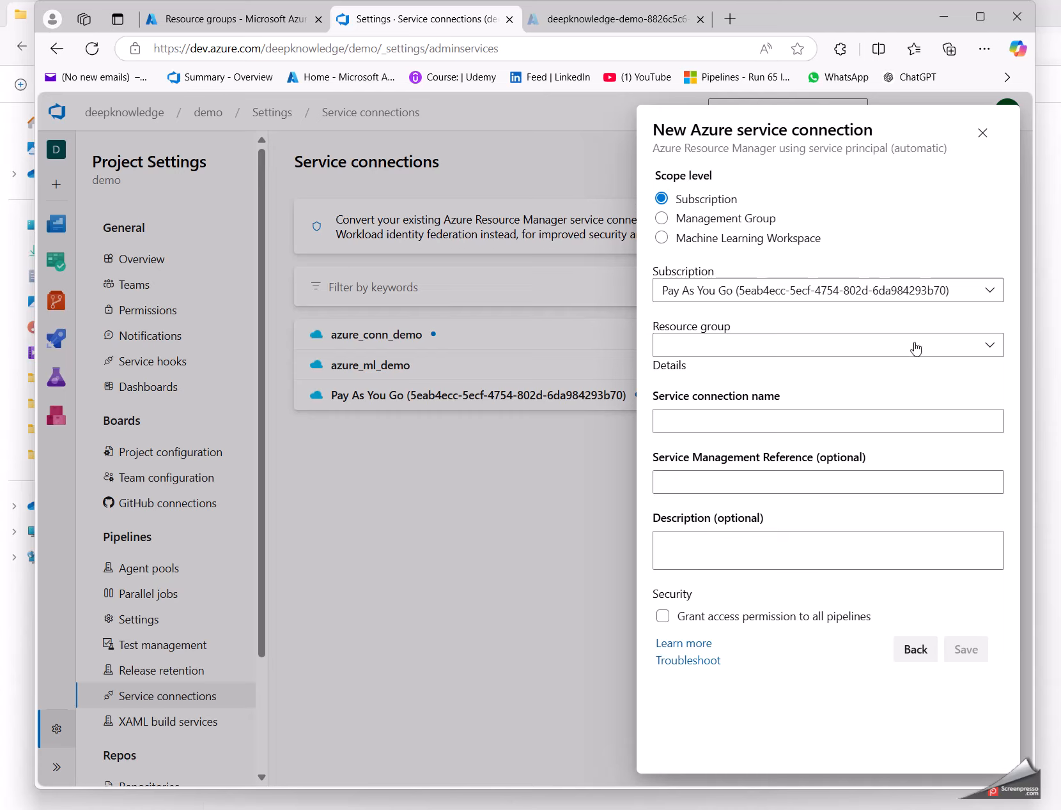
# Step: Choose the Pay As You Go subscription and the rg_demo_01 resource group for the new connection
pyautogui.click(875, 294)
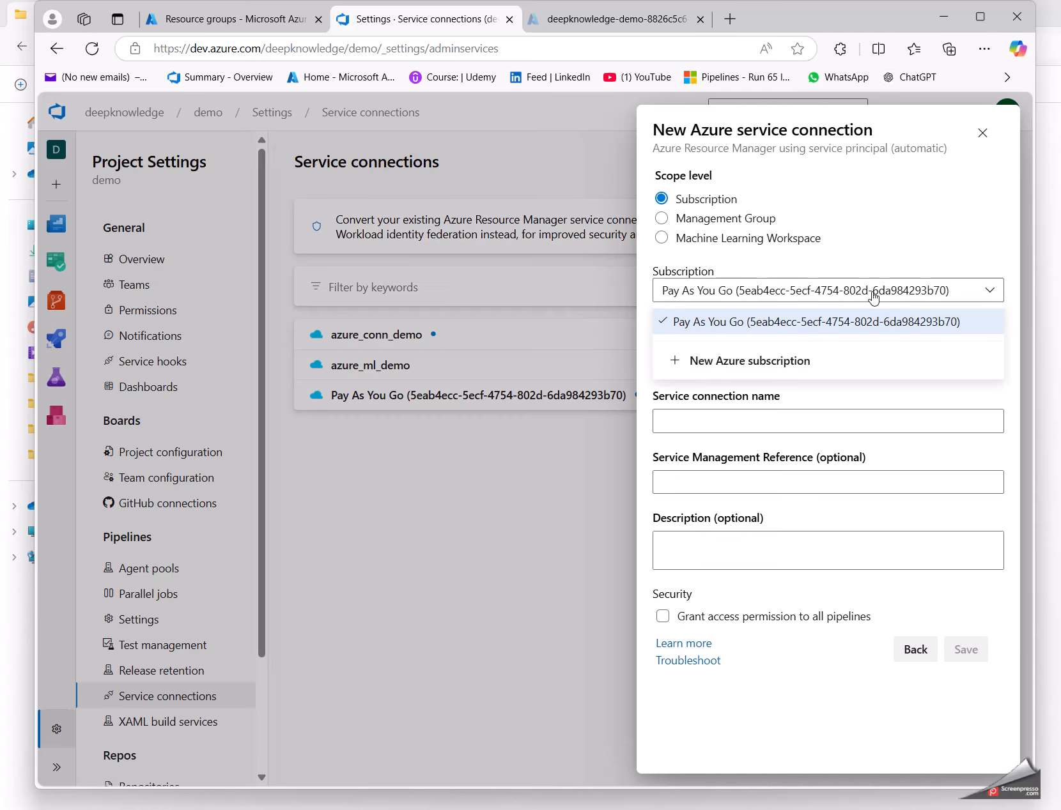
pyautogui.click(879, 321)
pyautogui.click(887, 345)
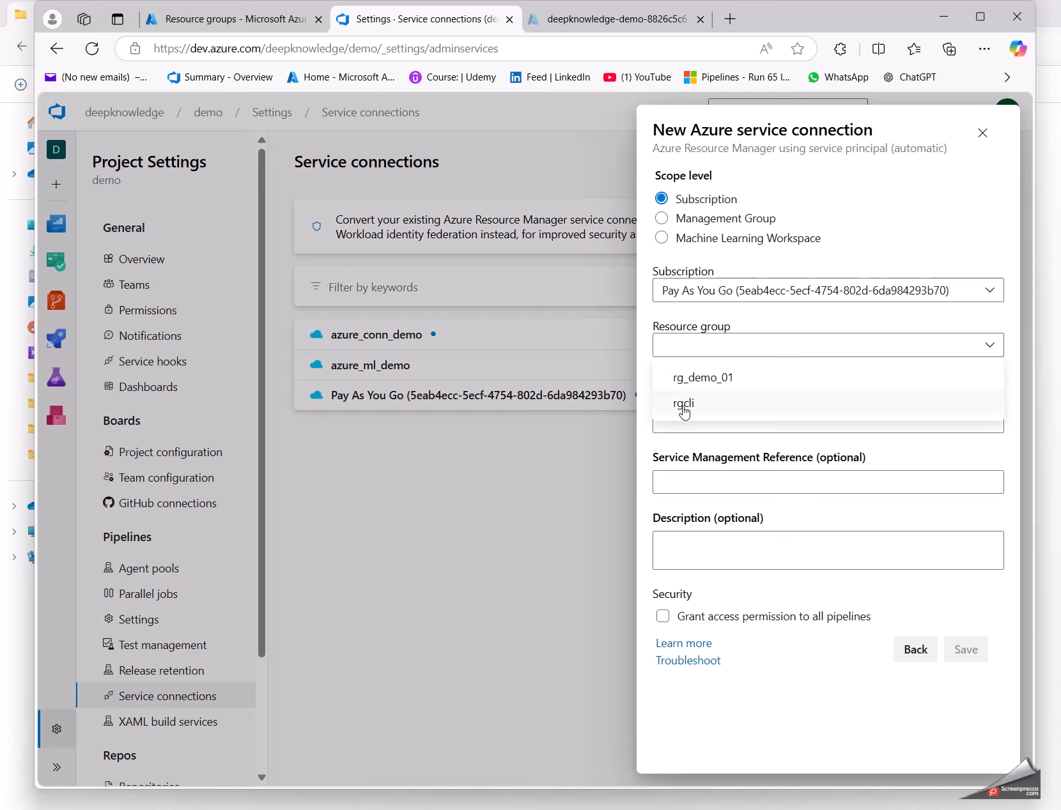
pyautogui.click(706, 381)
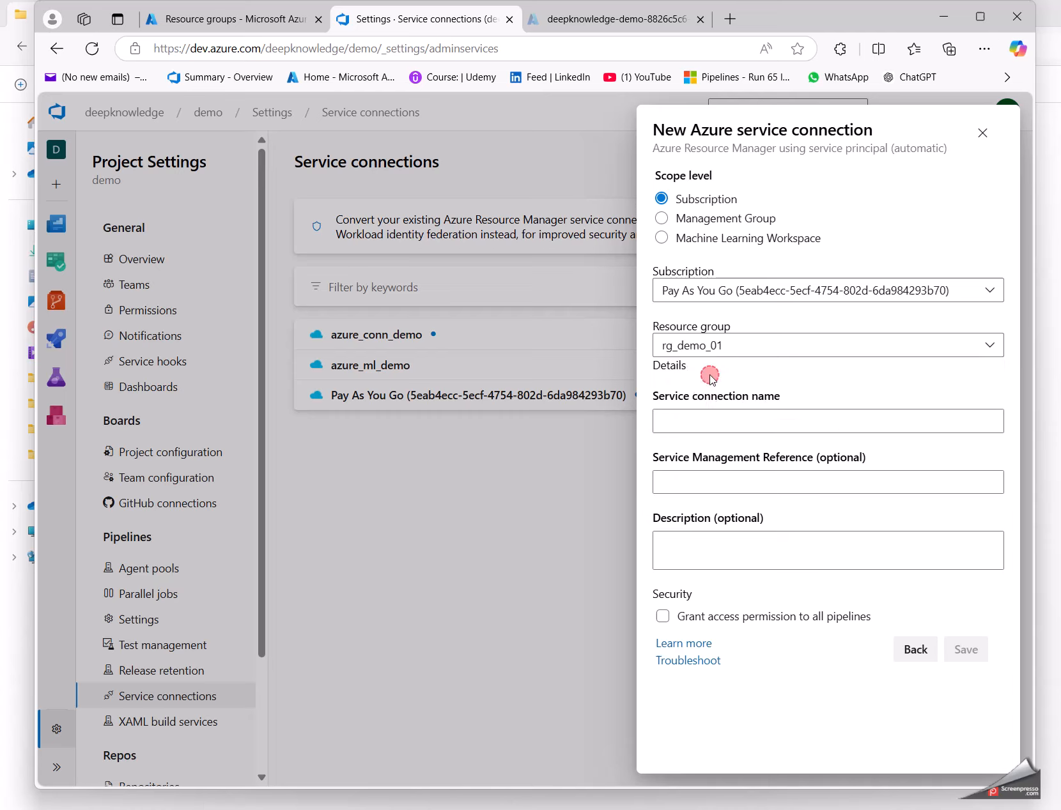
# Step: Name the service connection azure_service_demo, grant access permission to all pipelines, and save it
pyautogui.click(727, 428)
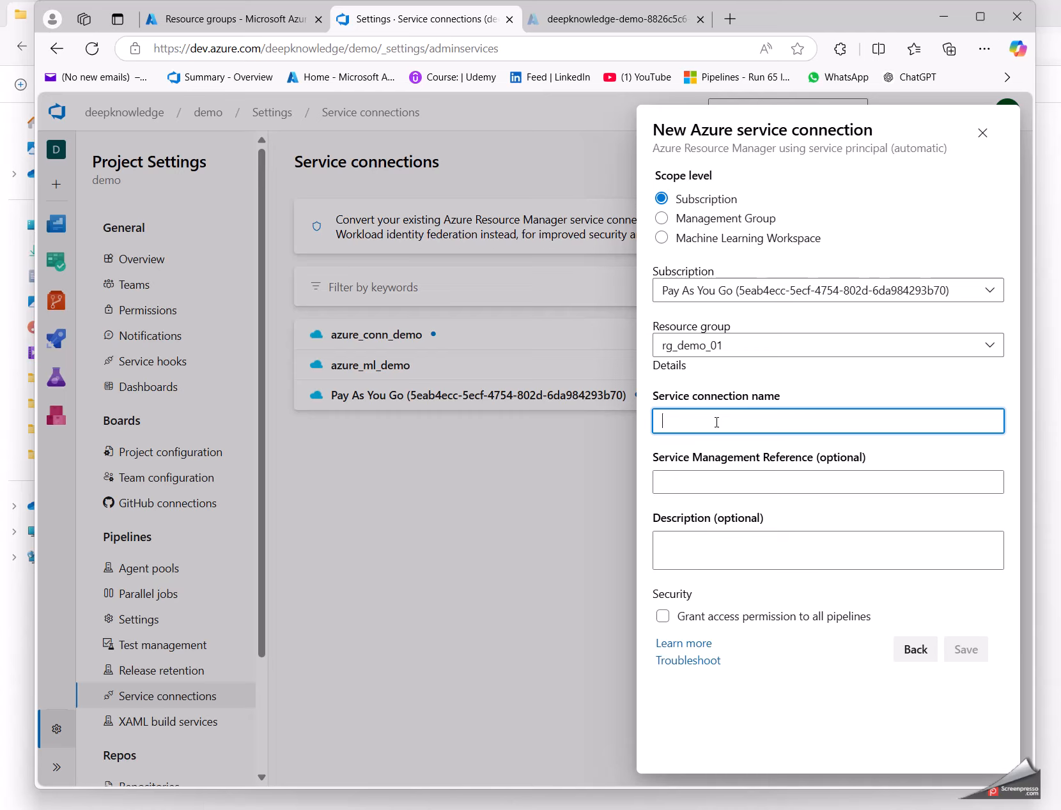
pyautogui.write('s')
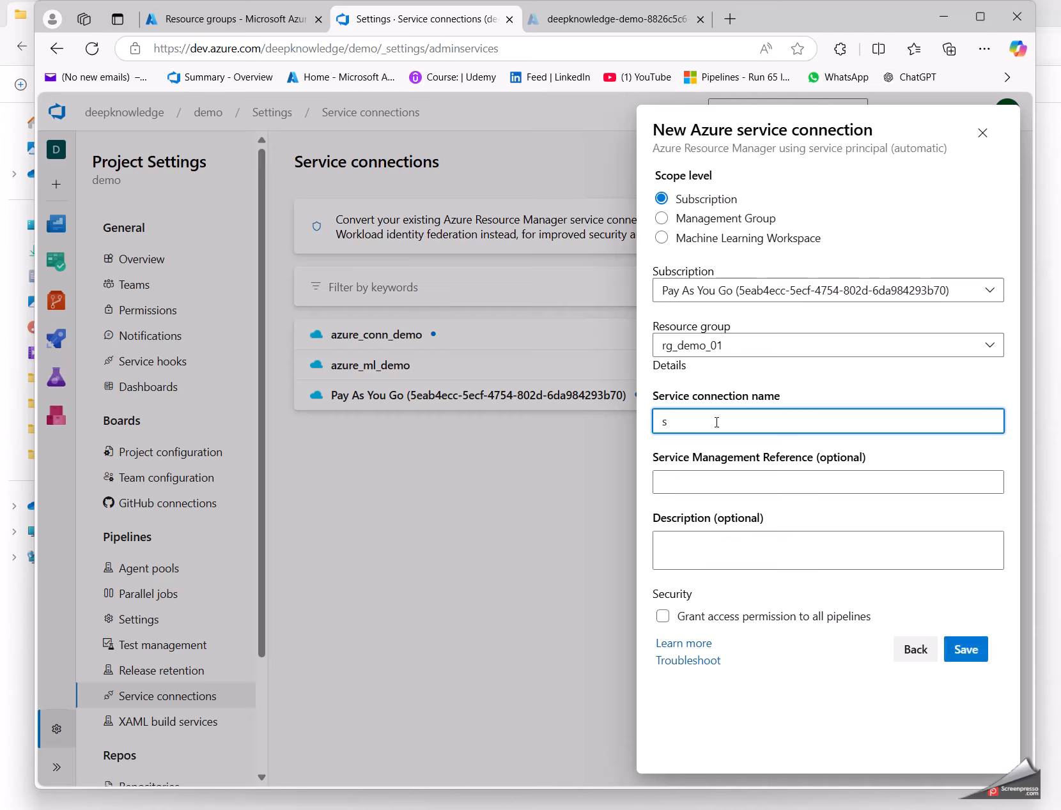
pyautogui.press('BackSpace')
pyautogui.write('azure_service_dem')
pyautogui.write('o')
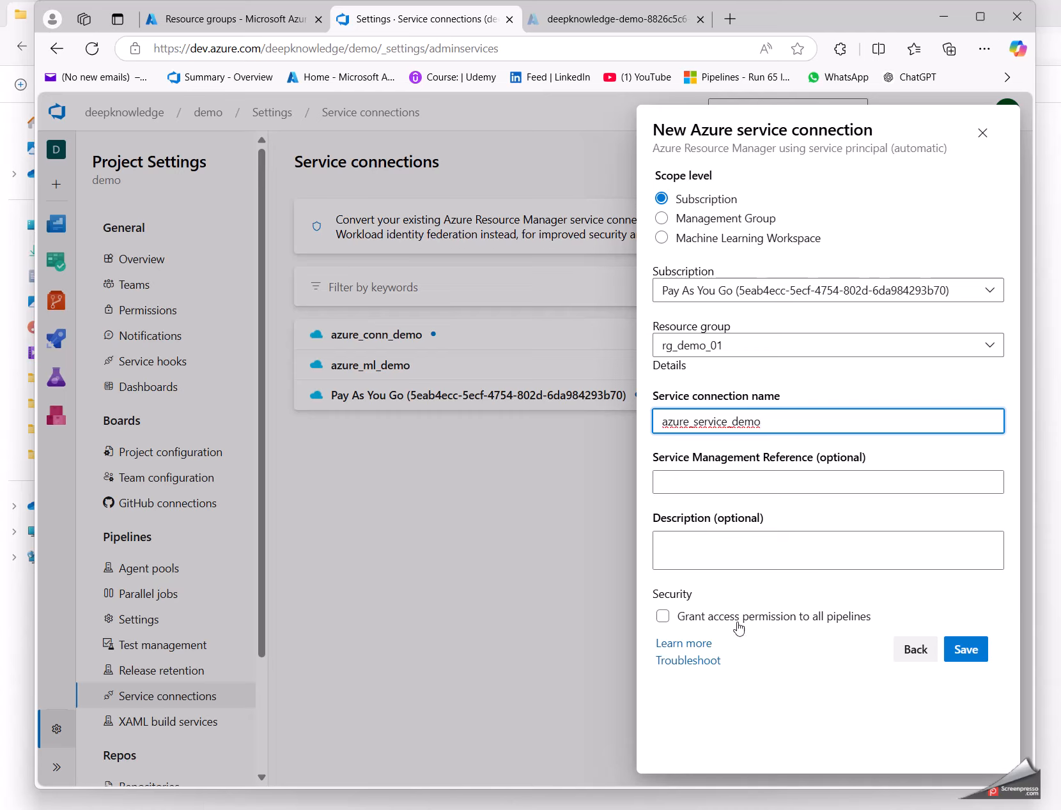
pyautogui.click(662, 616)
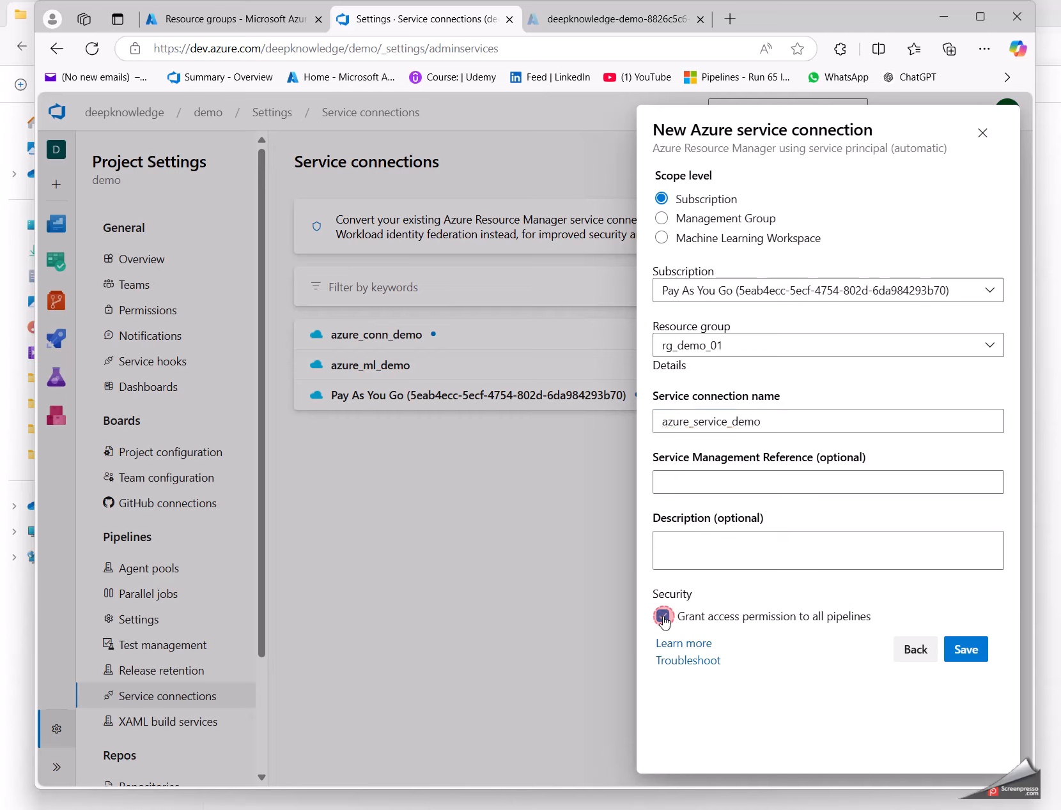
pyautogui.click(965, 651)
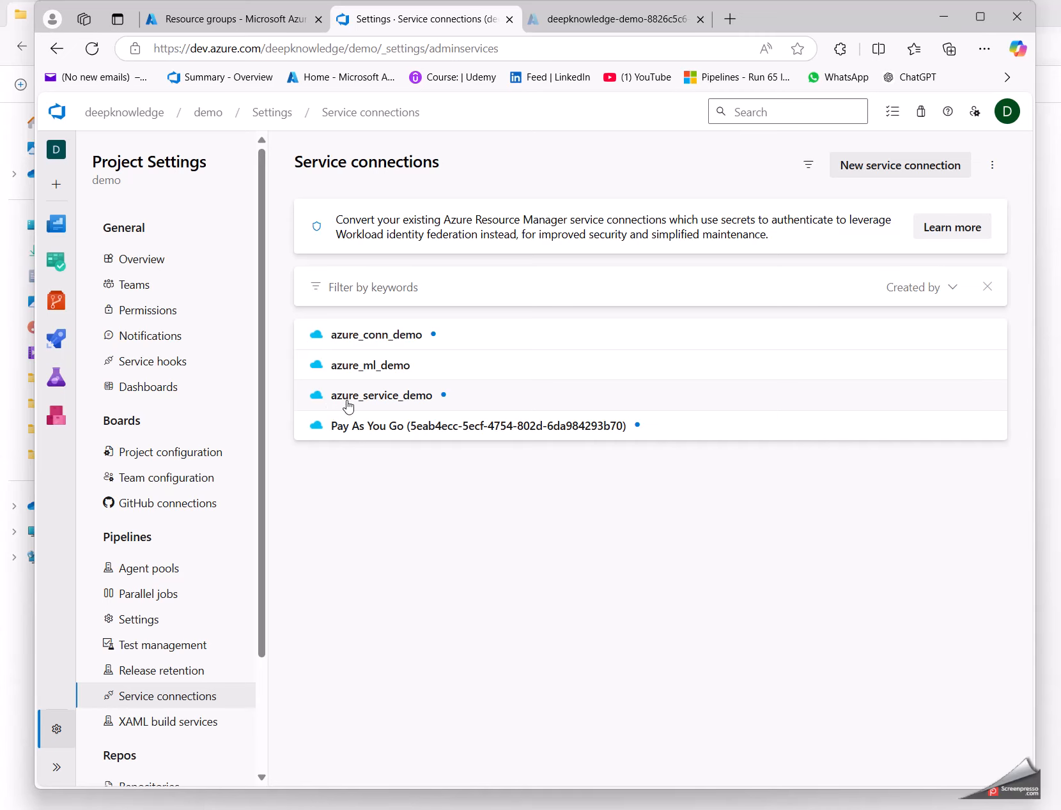
# Step: Close the old app registration page and open the app registration of the azure_service_demo connection
pyautogui.click(505, 403)
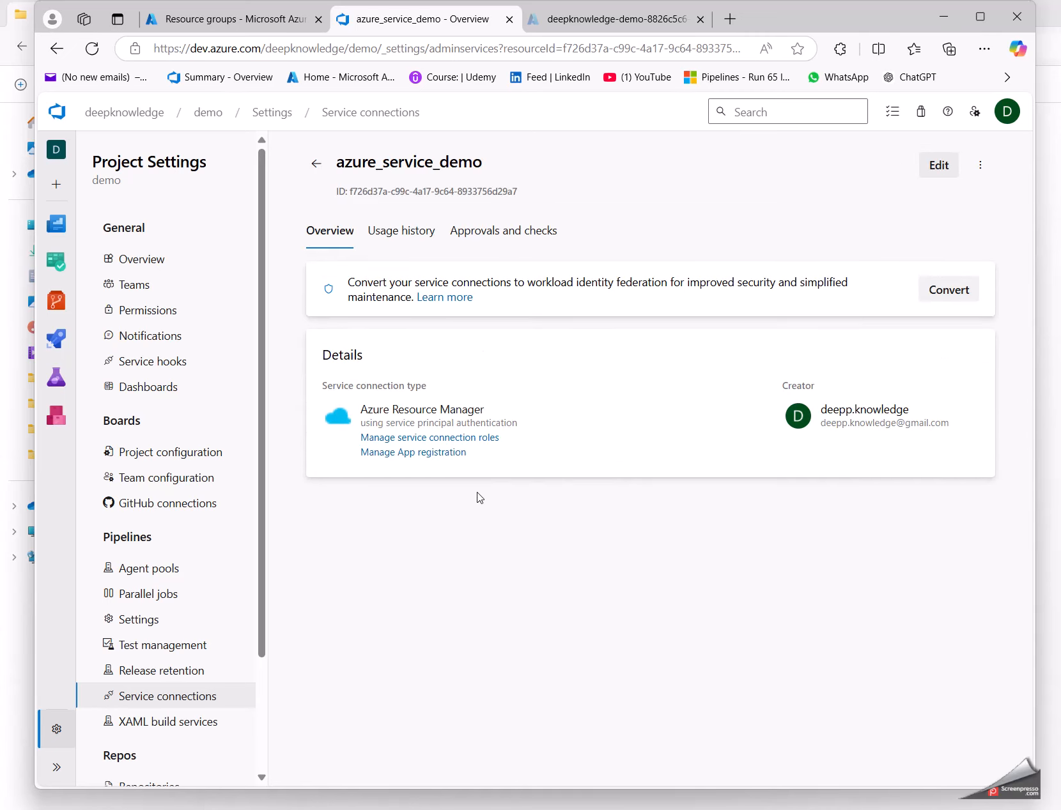
pyautogui.click(667, 26)
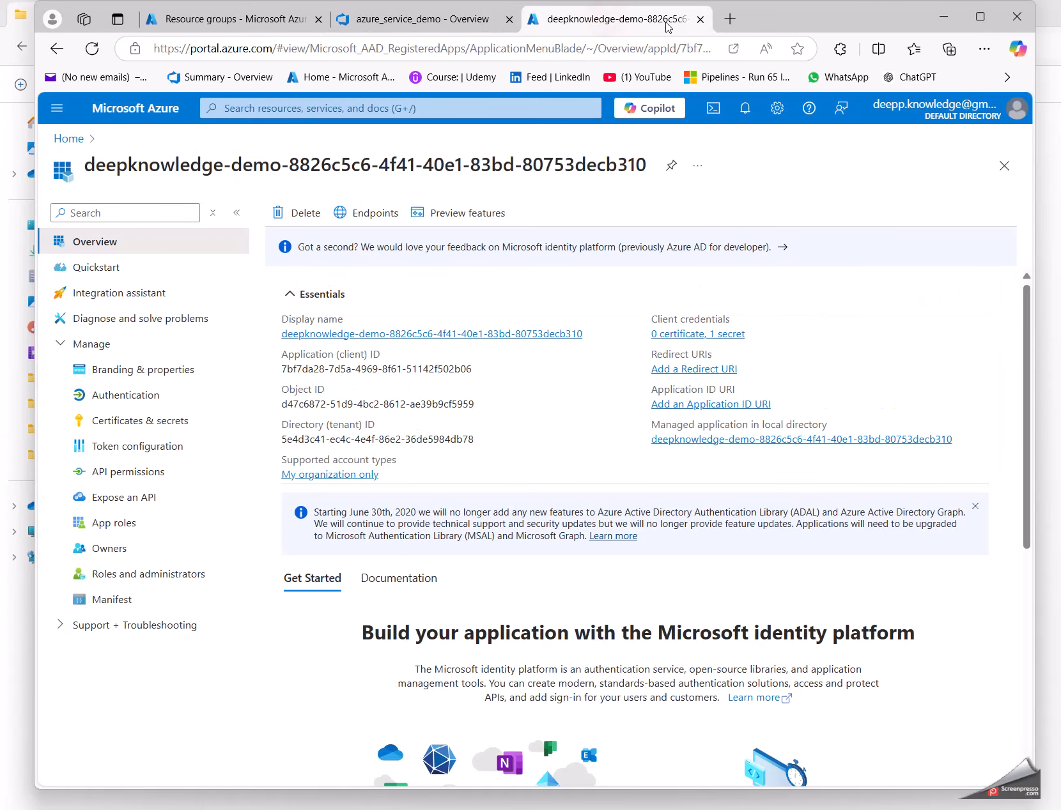
pyautogui.click(700, 20)
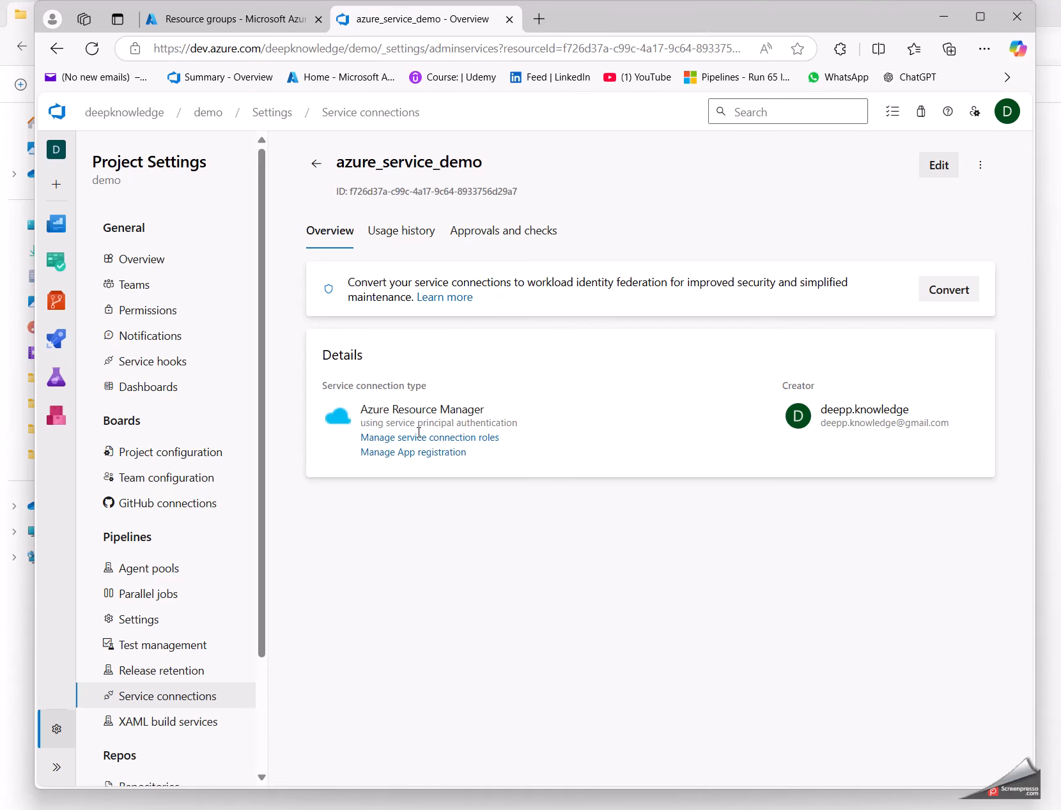
pyautogui.click(382, 454)
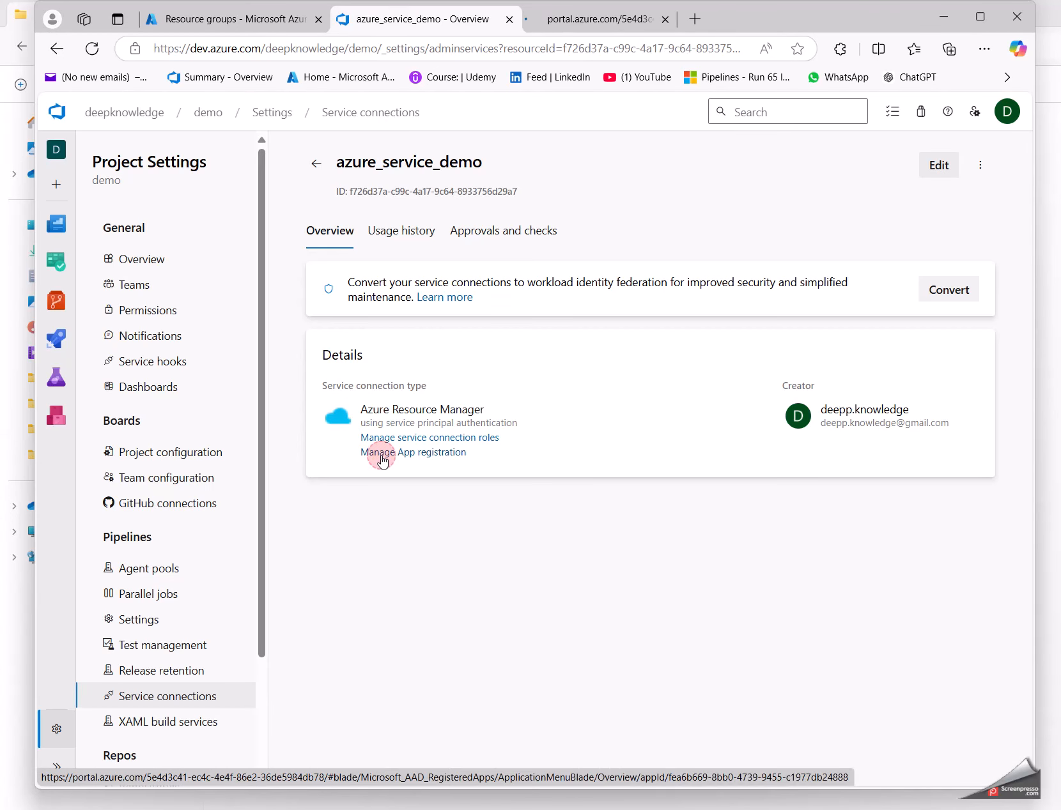
# Step: Copy the display name of the azure_service_demo connection's app registration and close its page
pyautogui.click(610, 21)
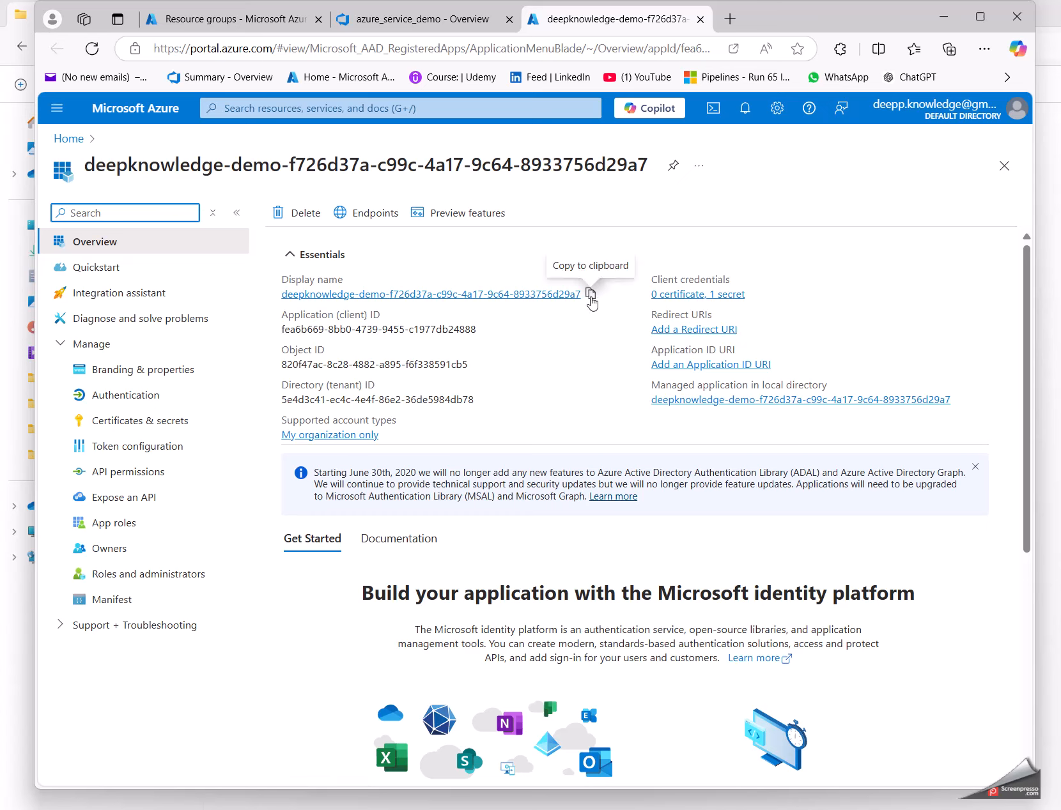
pyautogui.click(589, 295)
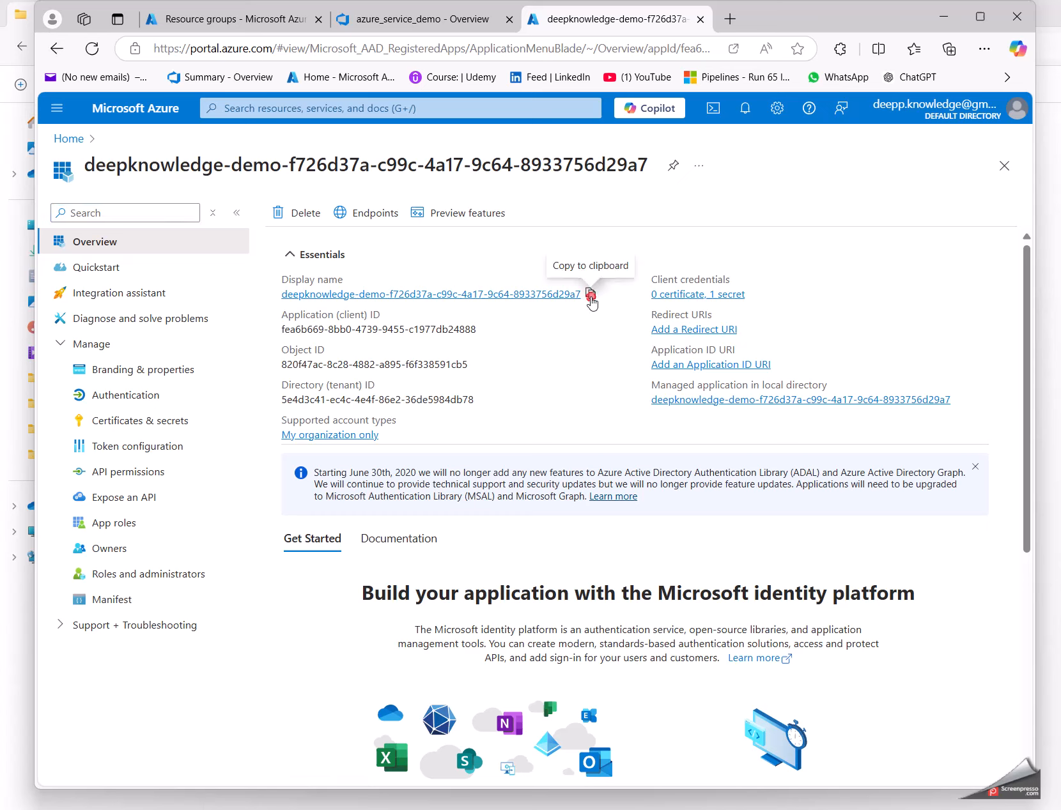
pyautogui.click(701, 24)
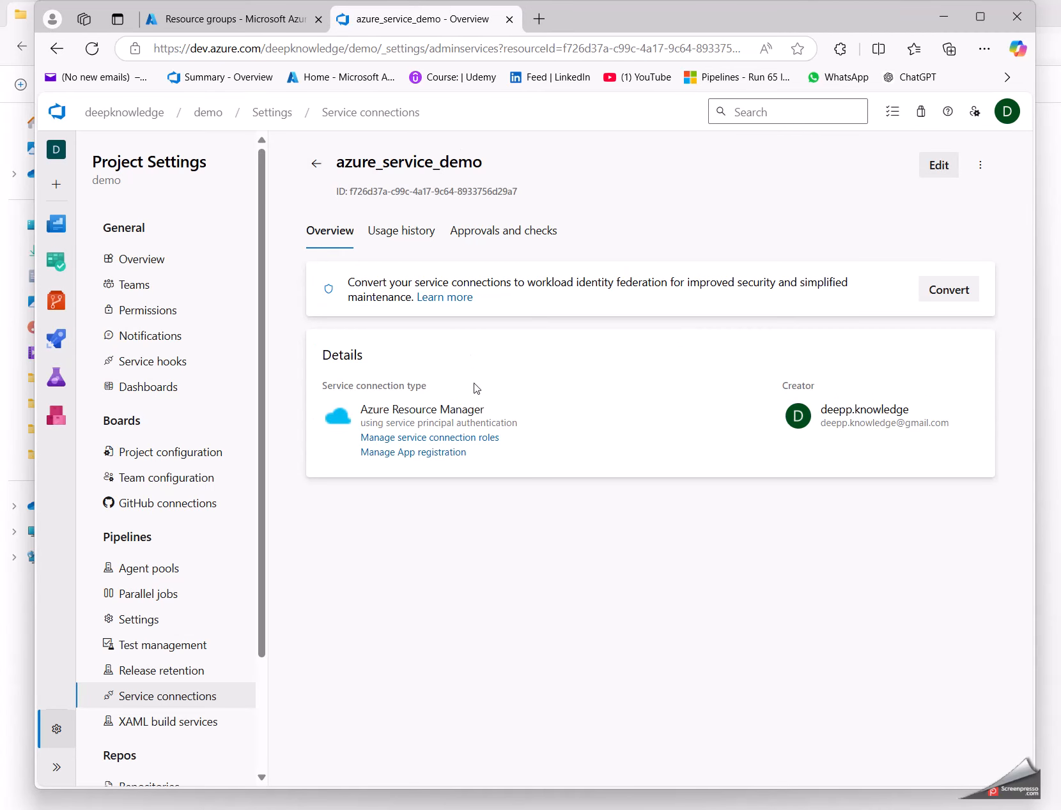
# Step: Open the connection's role management for rg_demo_01 and start a role assignment with the privileged Contributor role
pyautogui.click(479, 437)
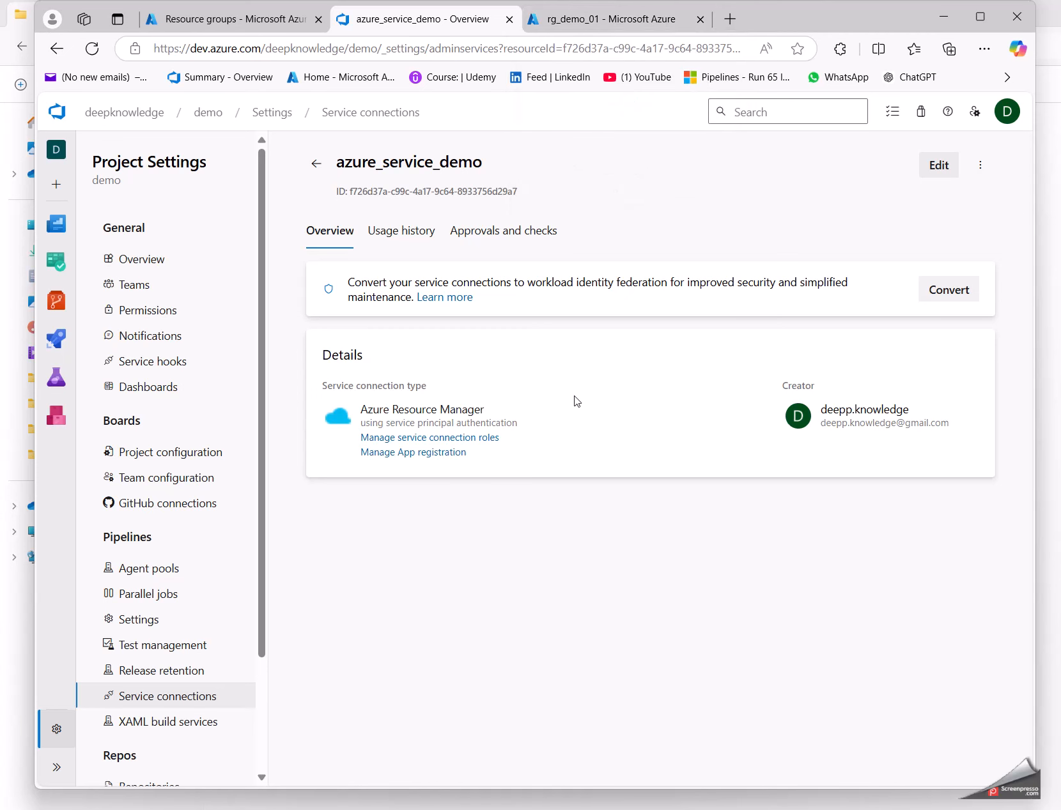
pyautogui.click(617, 25)
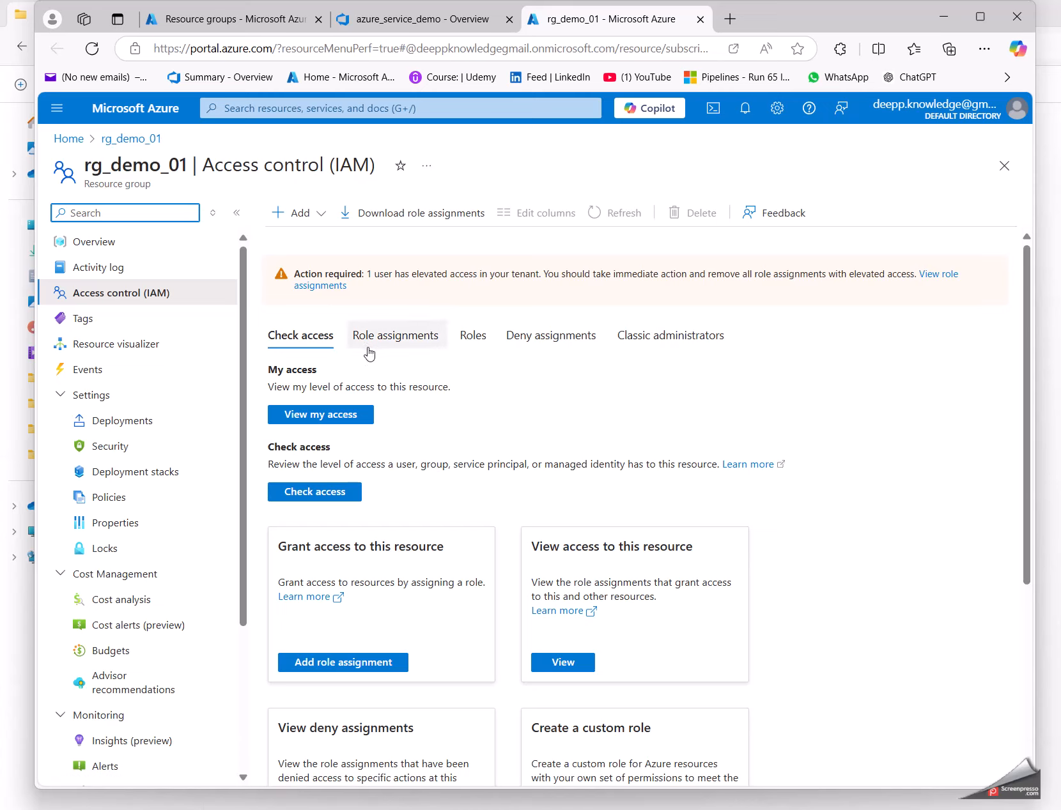
pyautogui.click(306, 213)
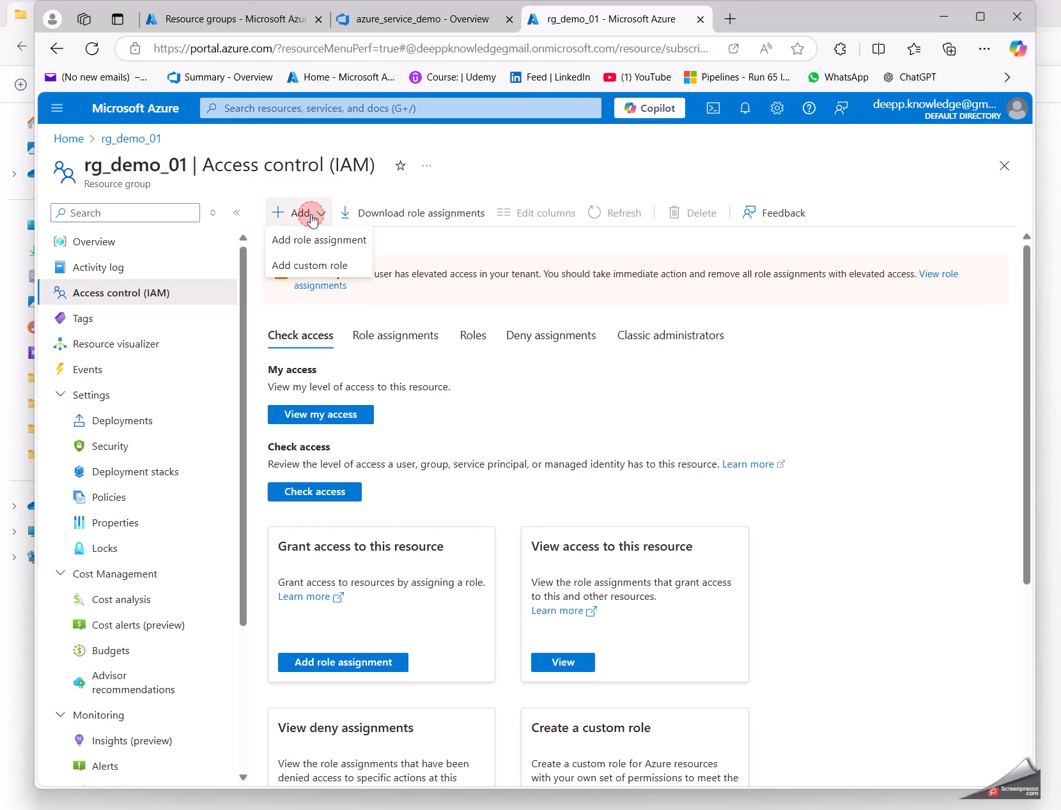
pyautogui.click(308, 246)
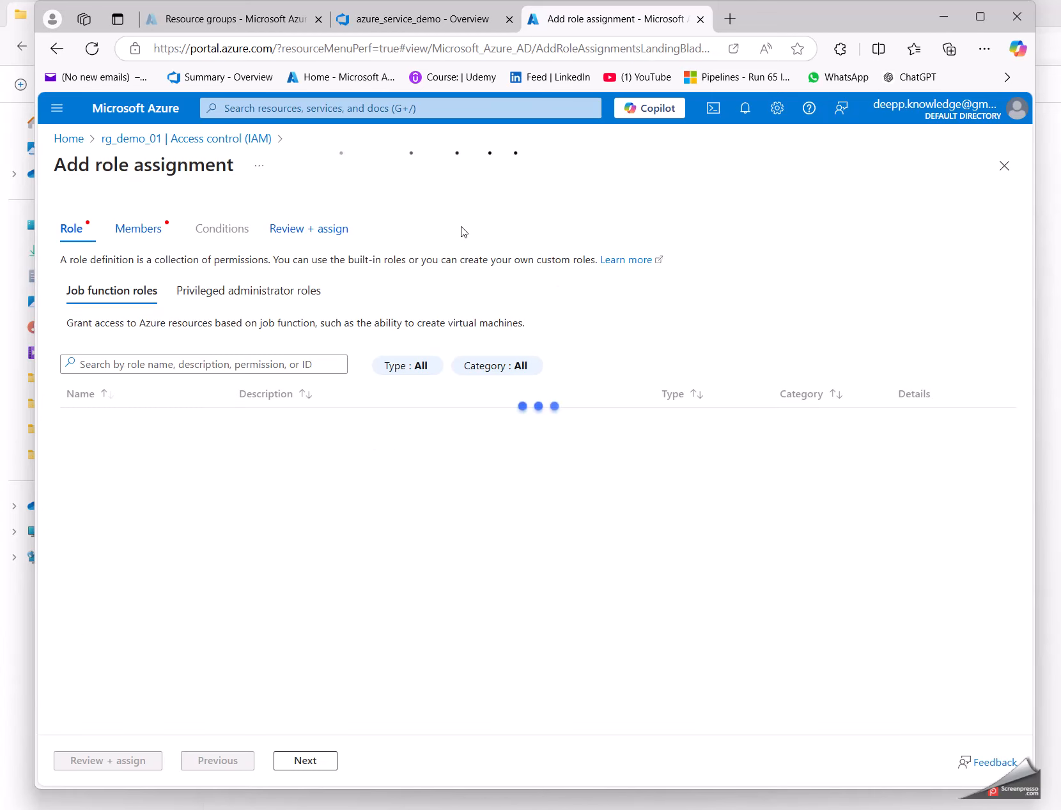
pyautogui.click(194, 294)
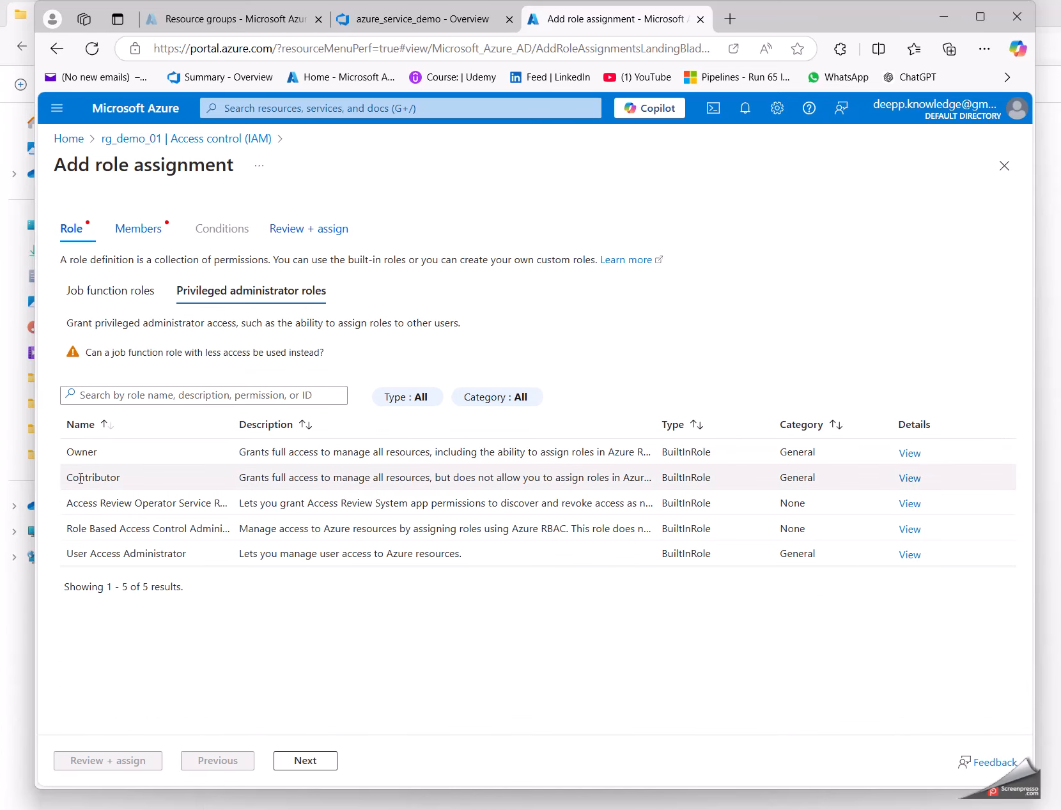
pyautogui.click(80, 477)
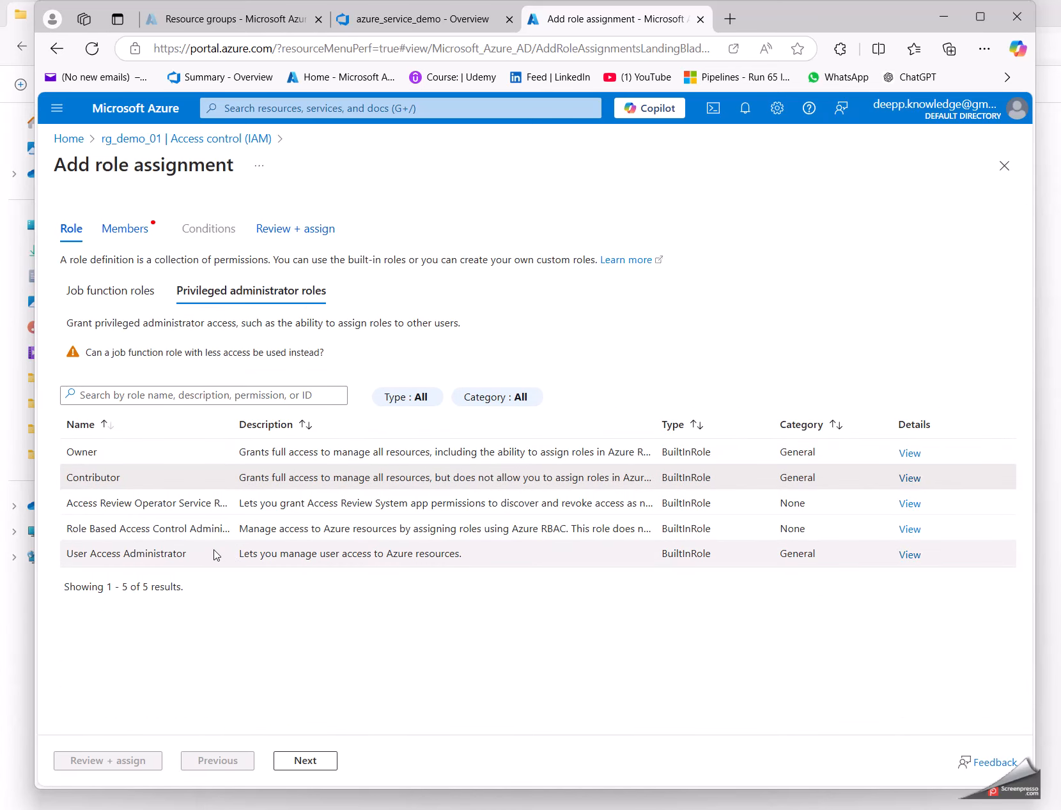
pyautogui.click(315, 762)
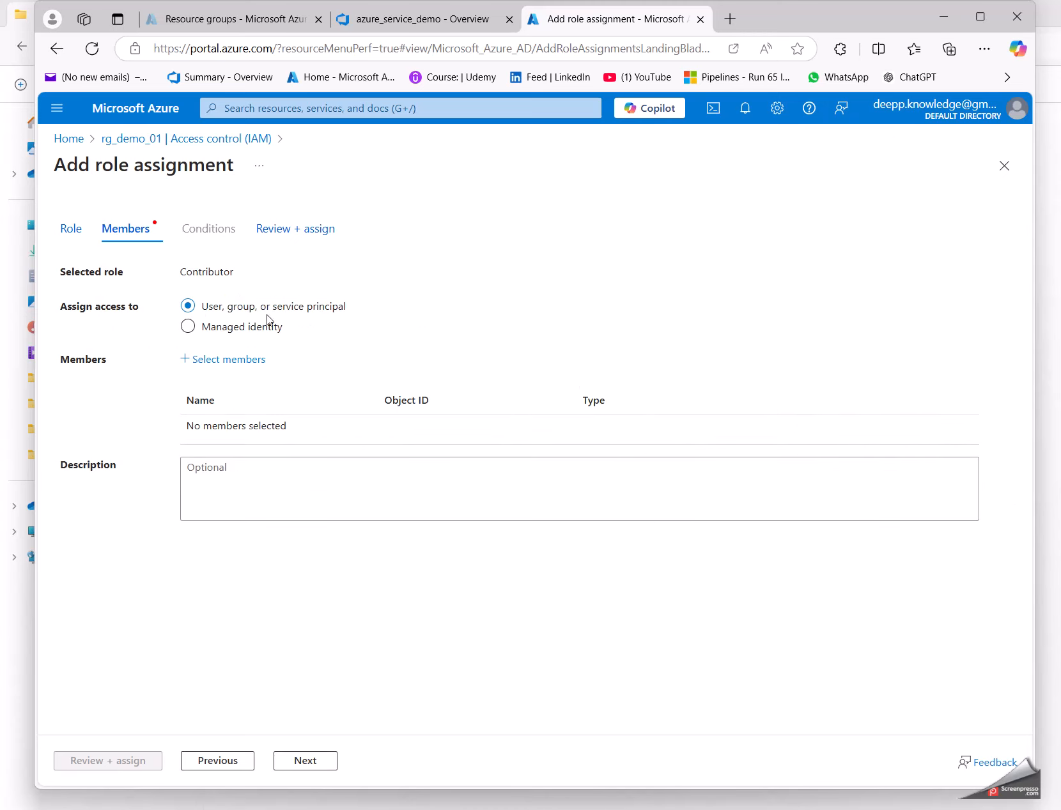
# Step: Search the members for the copied app name and check it against the display name in the connection's app registration
pyautogui.click(225, 362)
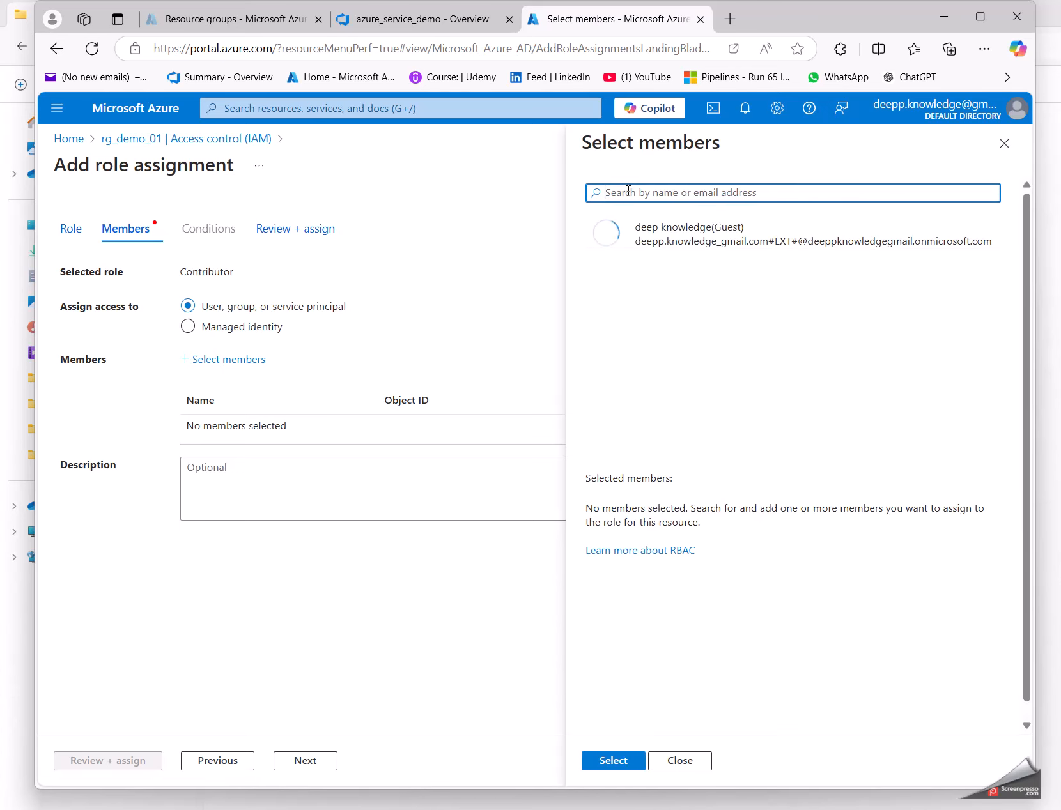
pyautogui.hotkey('ctrl', 'v')
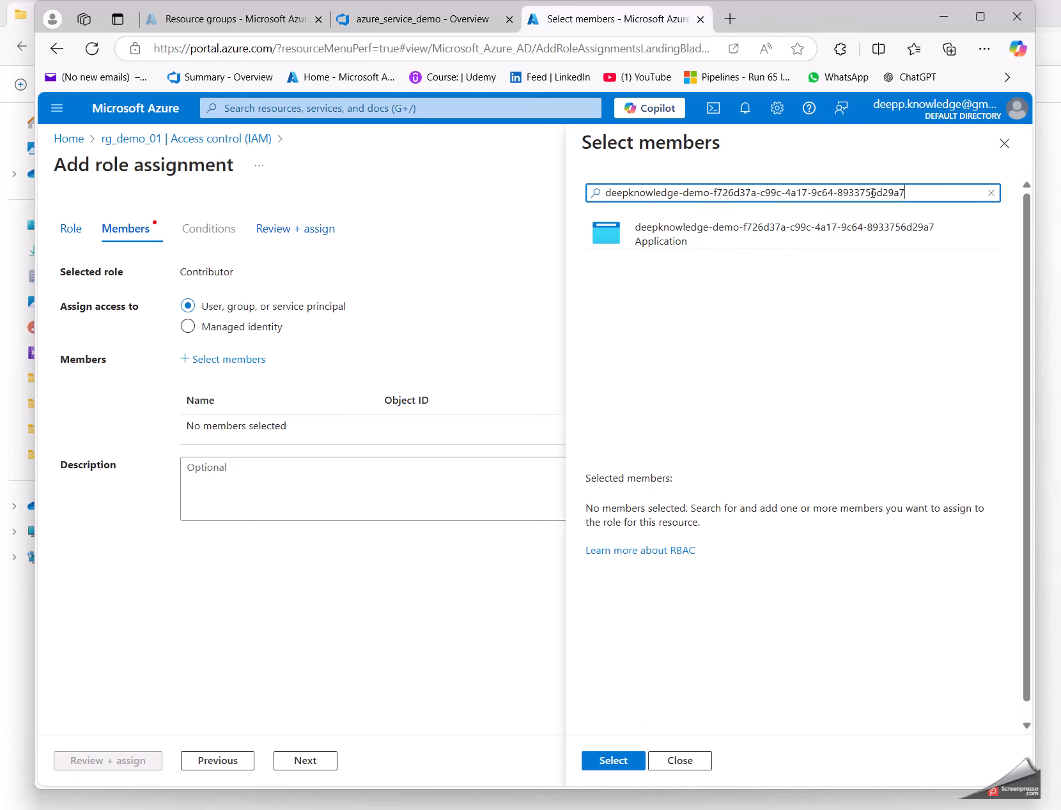
pyautogui.click(438, 12)
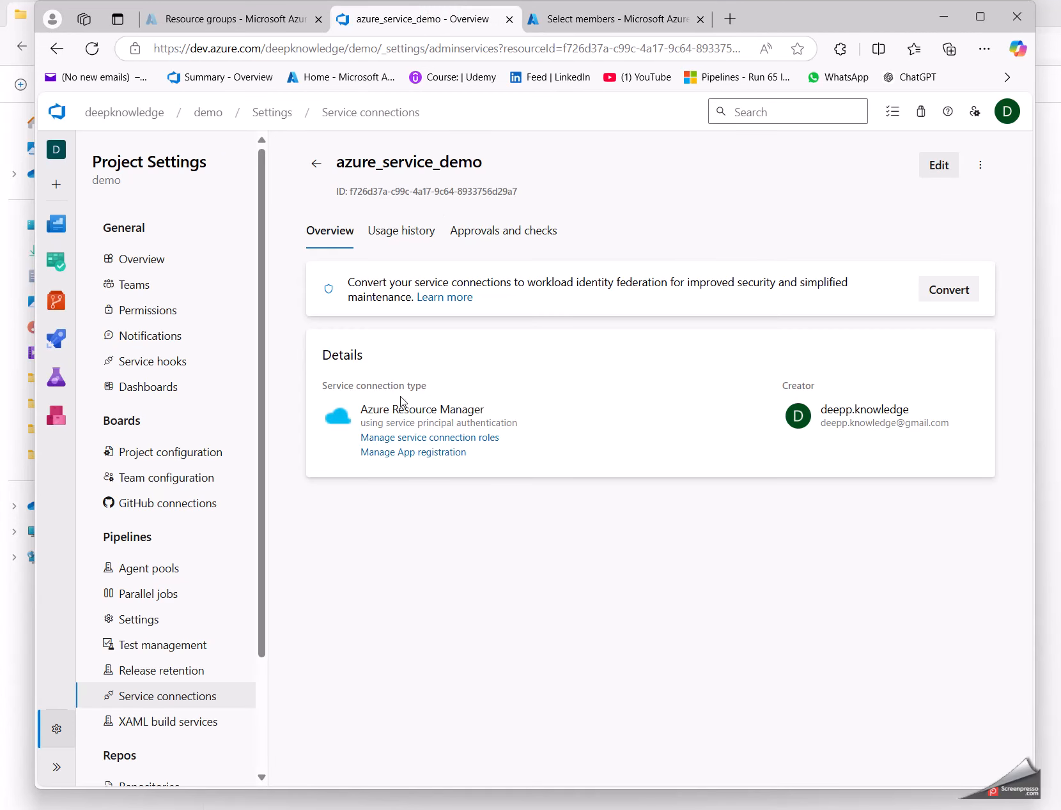
pyautogui.click(406, 452)
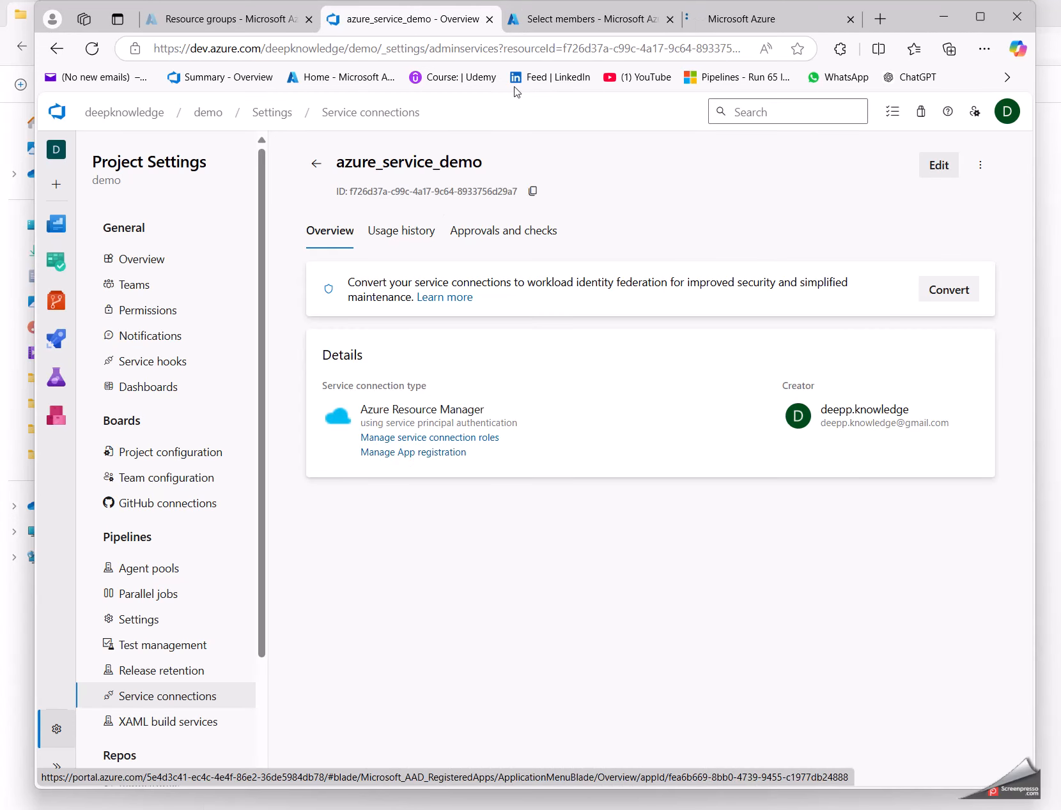
pyautogui.click(741, 20)
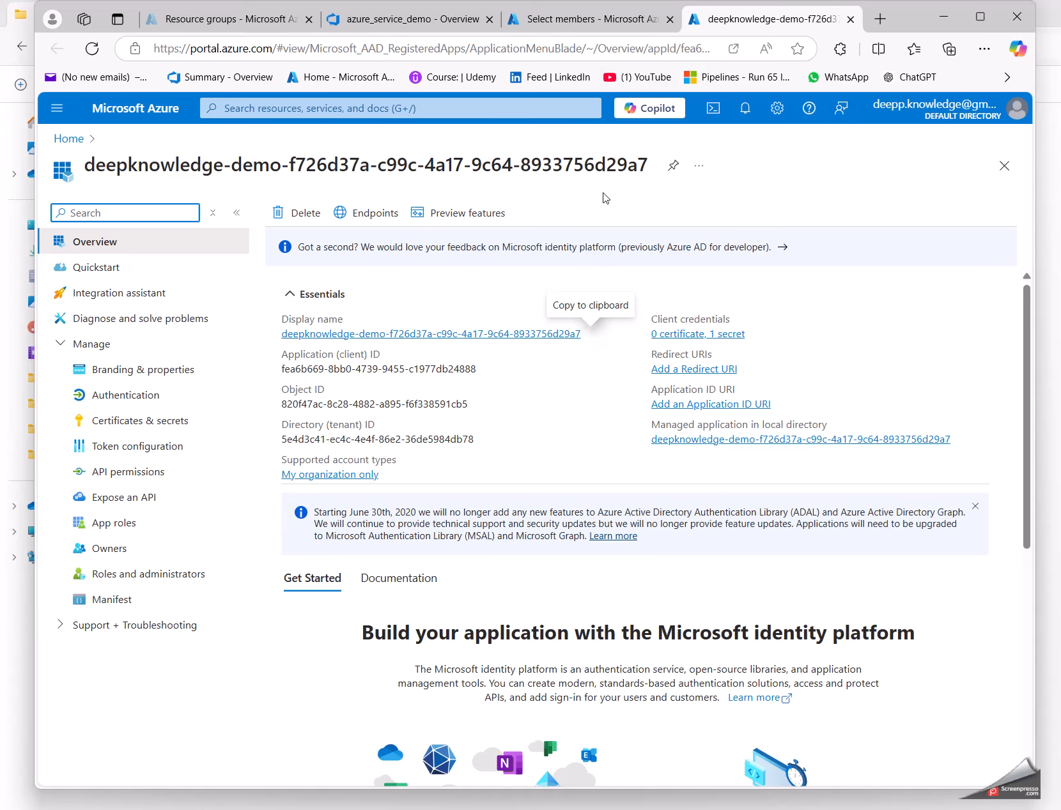
pyautogui.click(850, 19)
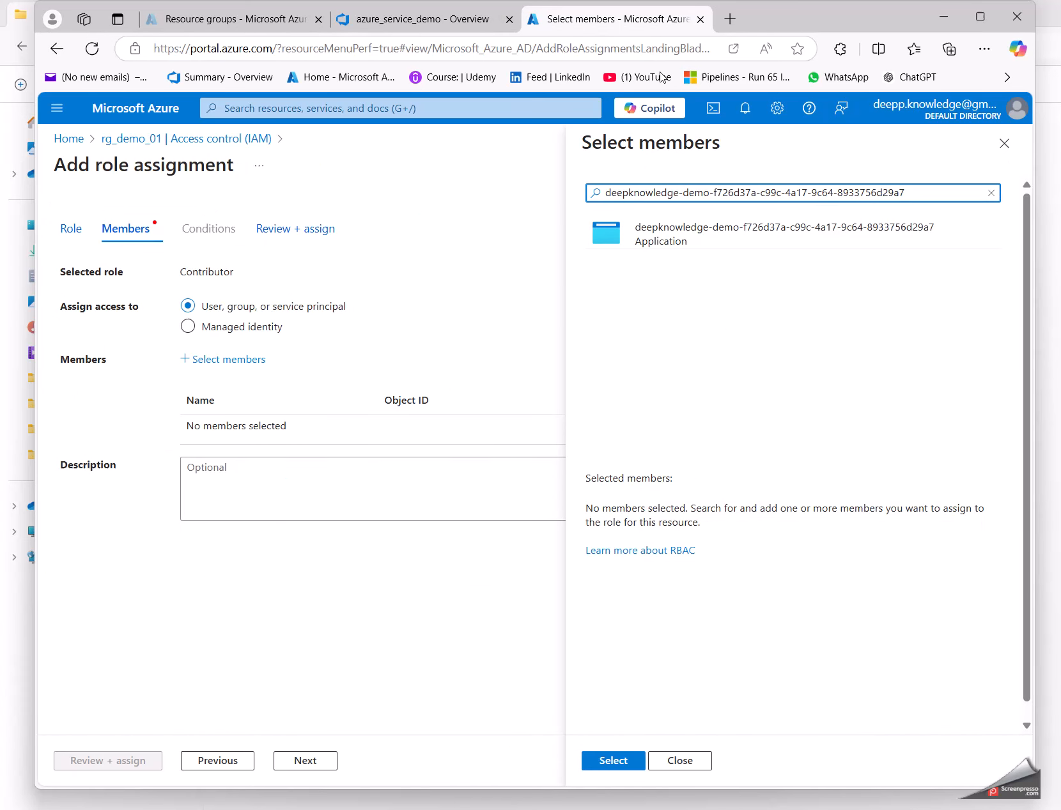
# Step: Try to assign the Contributor role on rg_demo_01 to the service connection's application and dismiss the notification
pyautogui.click(680, 189)
pyautogui.click(691, 235)
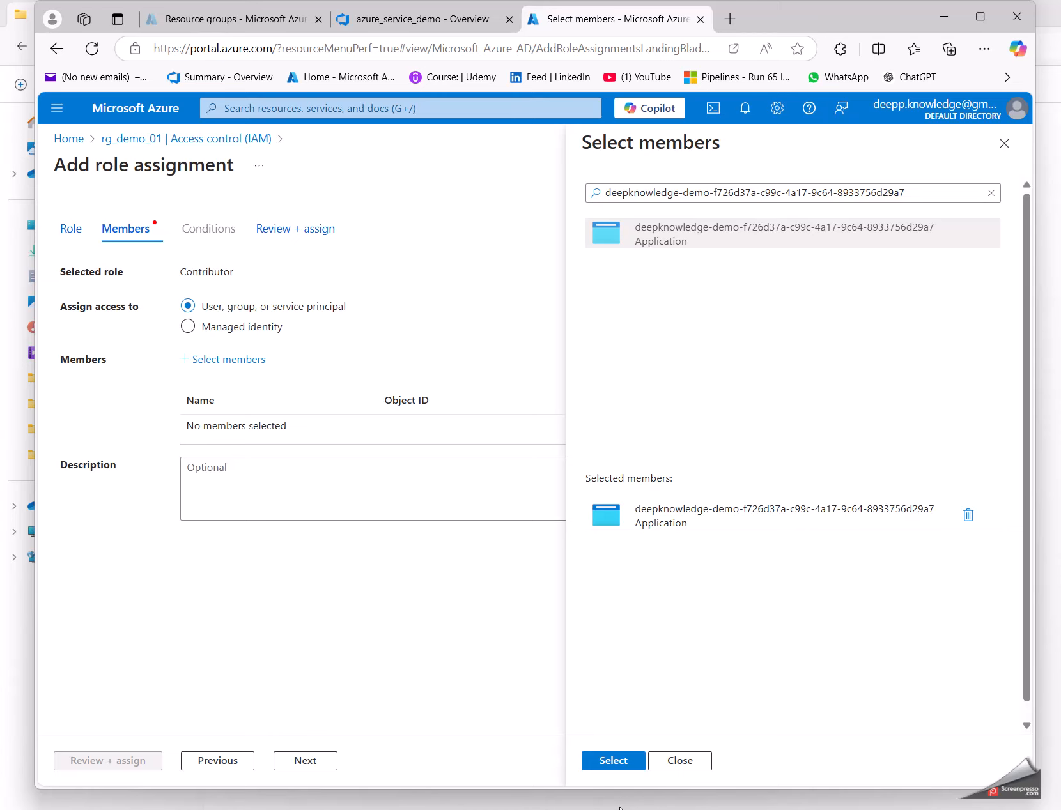
pyautogui.click(607, 761)
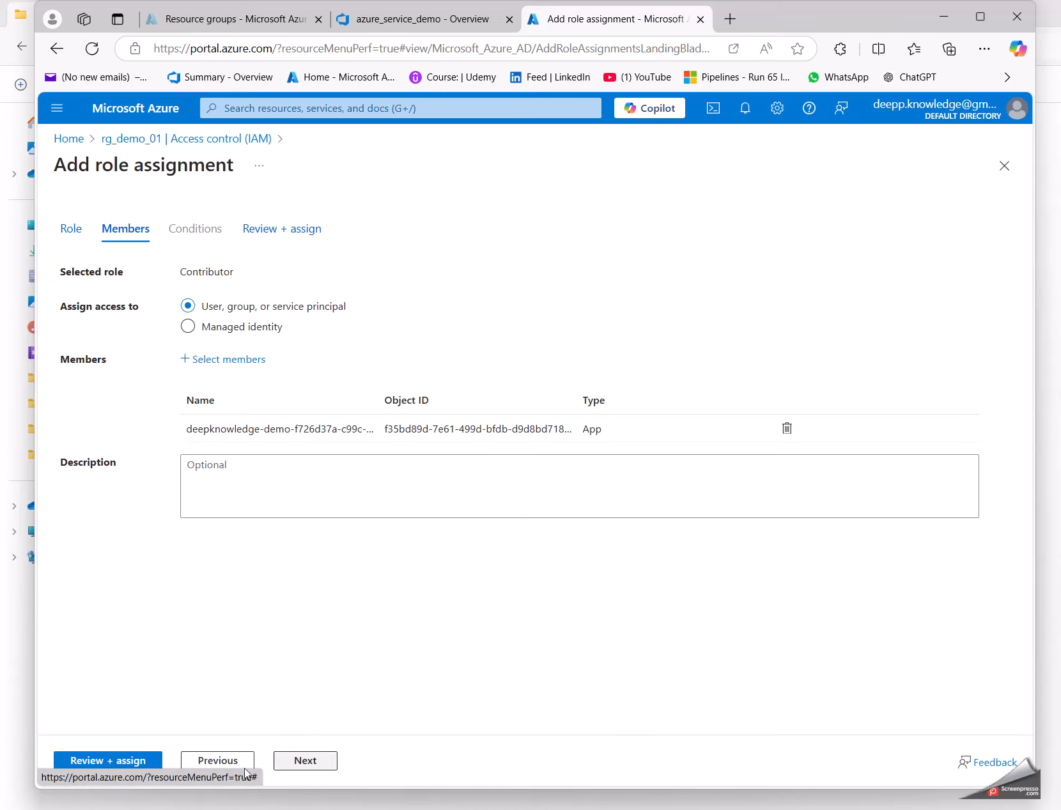
pyautogui.click(80, 762)
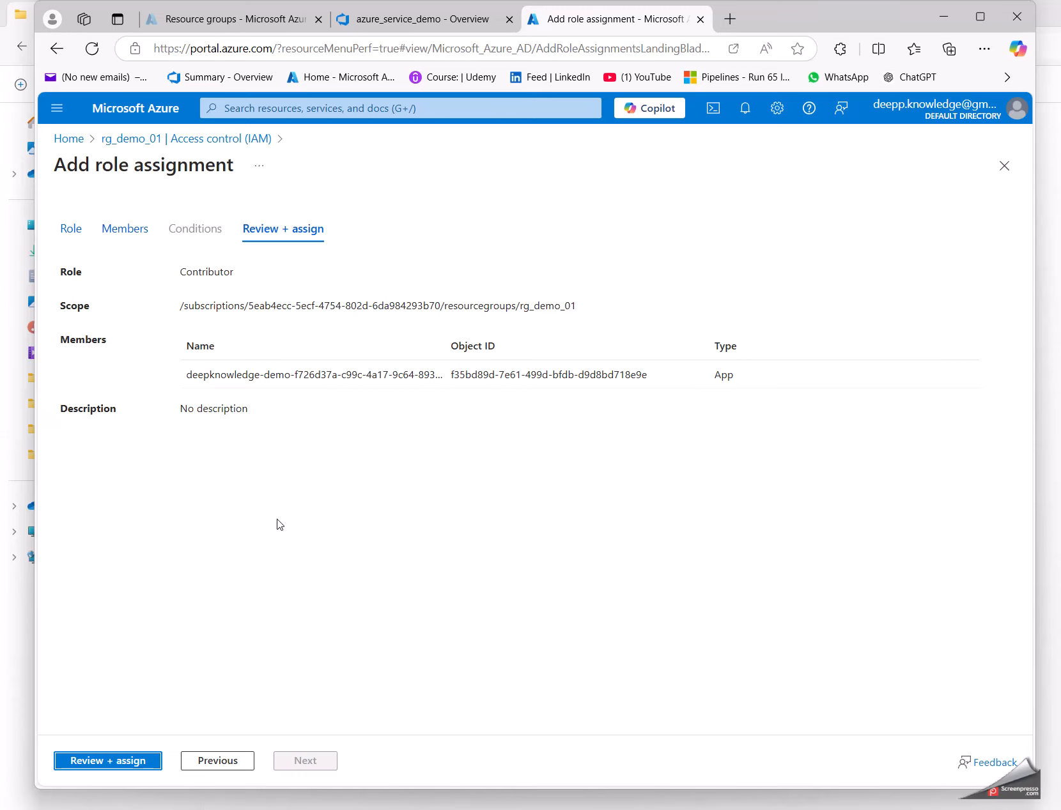
pyautogui.click(115, 770)
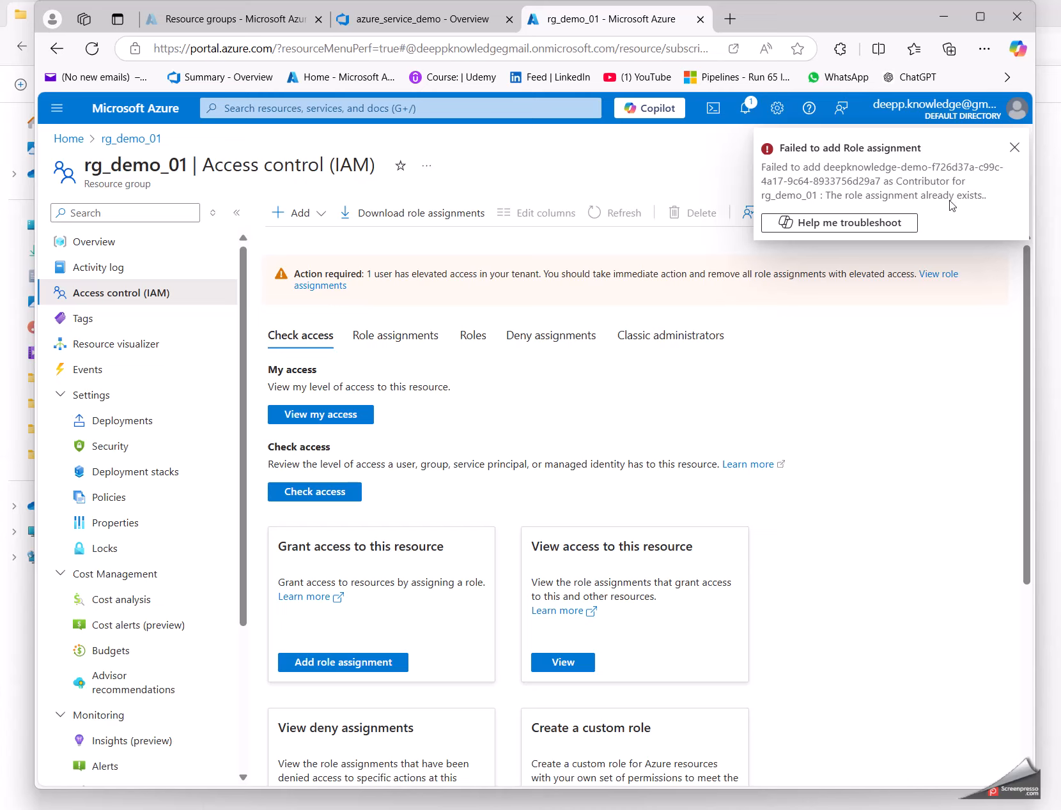
pyautogui.click(1014, 149)
pyautogui.click(1014, 150)
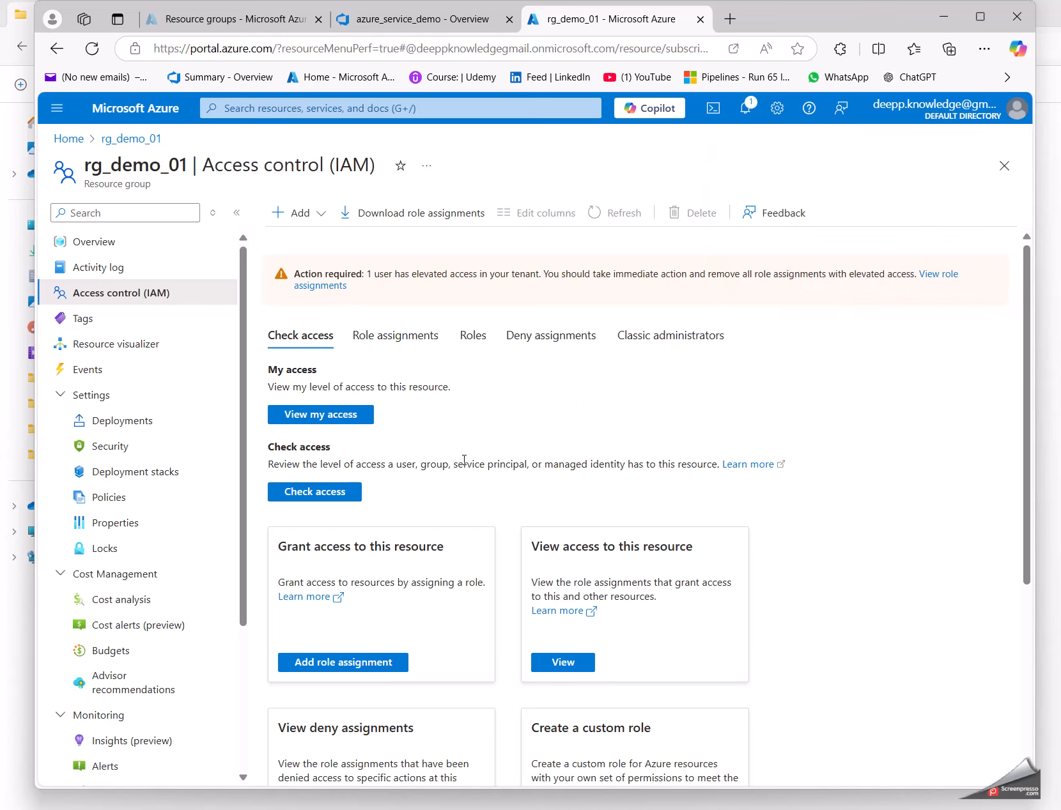
# Step: Open the access control page of the Pay As You Go subscription
pyautogui.scroll(-5, 337, 642)
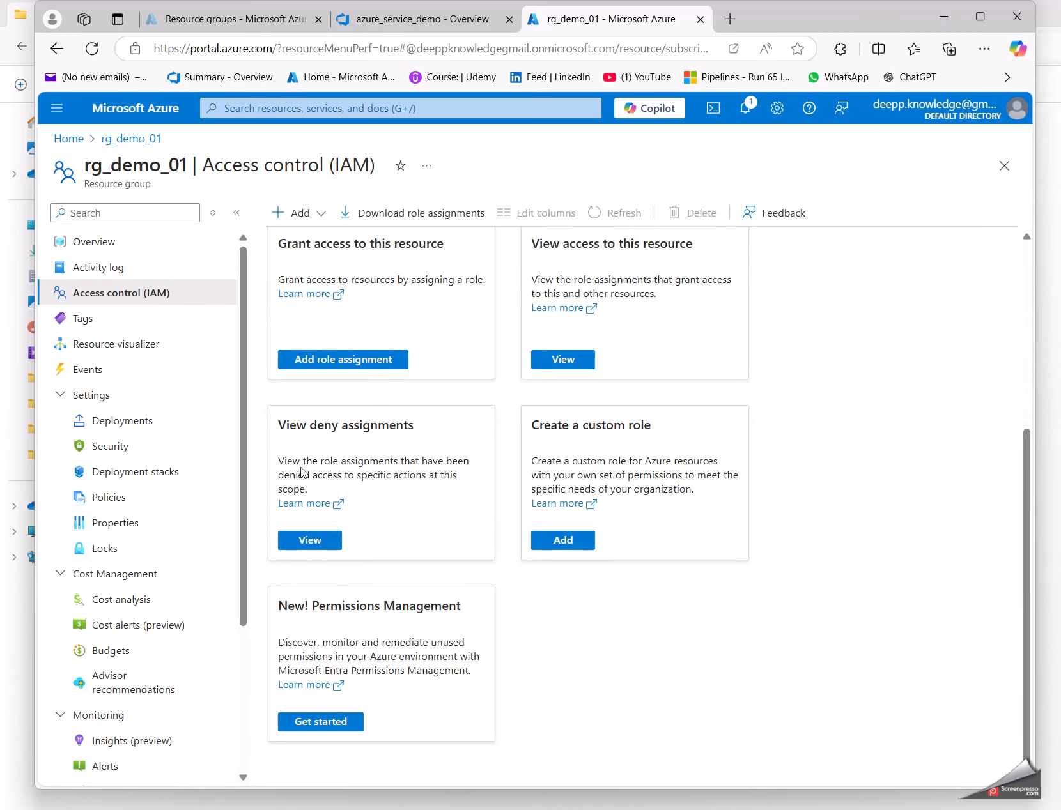
pyautogui.scroll(5, 197, 199)
pyautogui.click(163, 116)
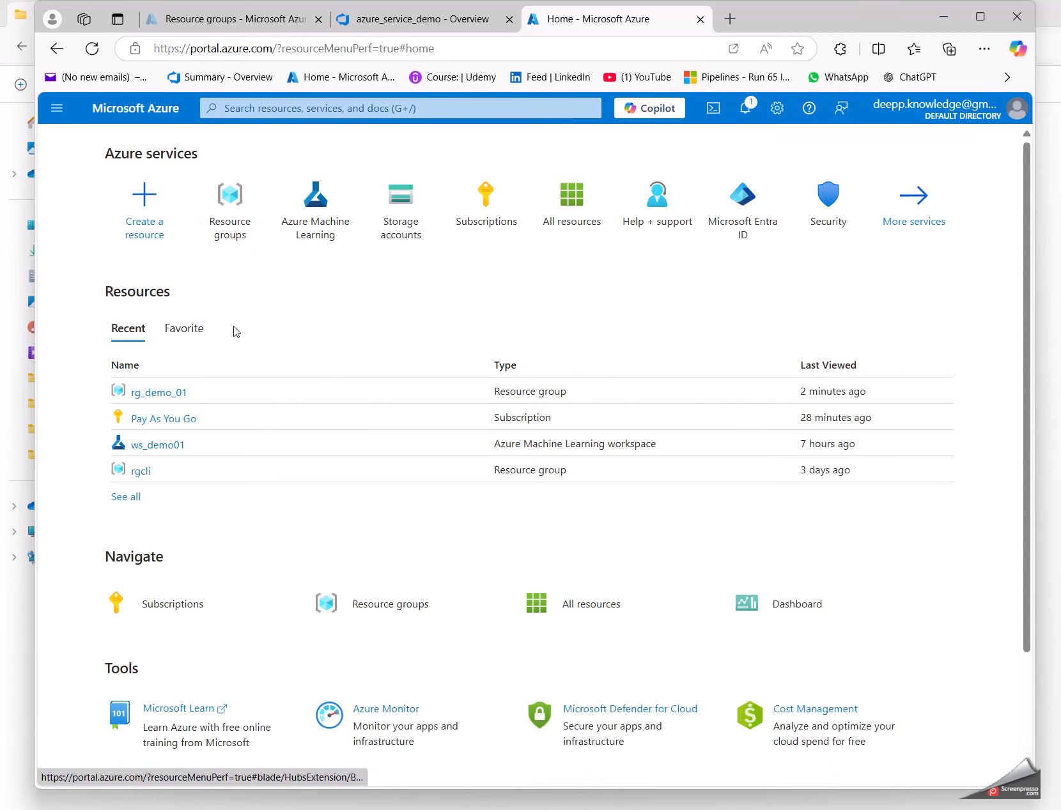
pyautogui.click(143, 419)
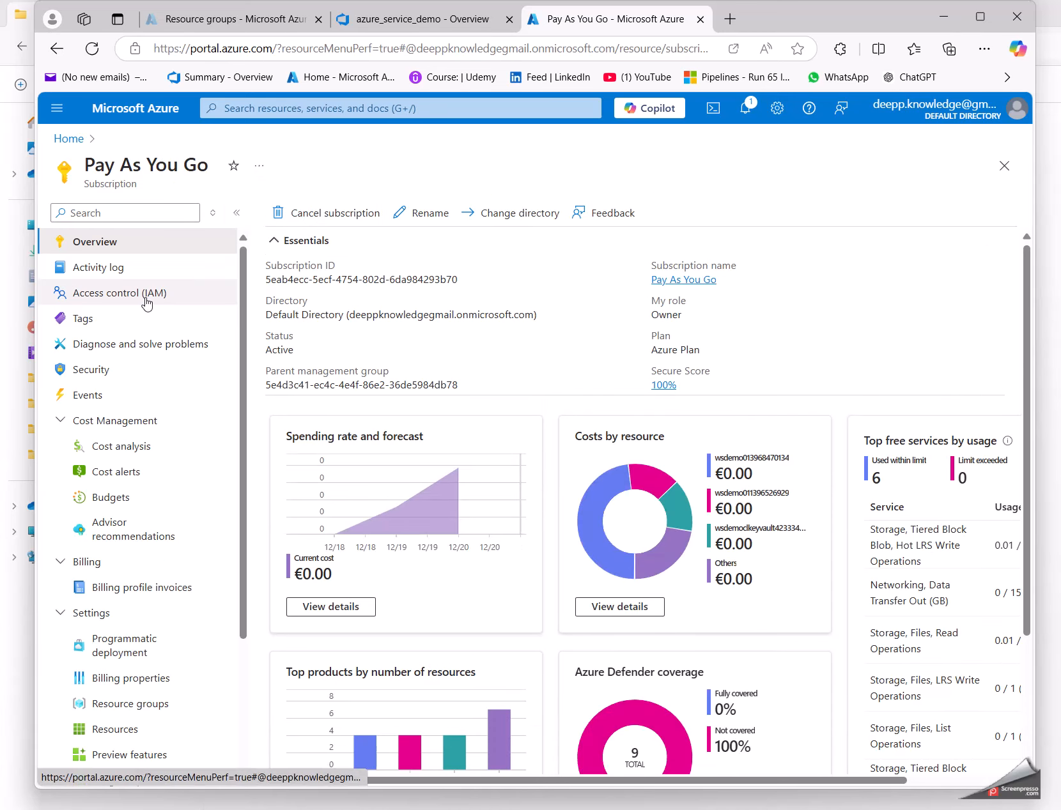
pyautogui.click(92, 295)
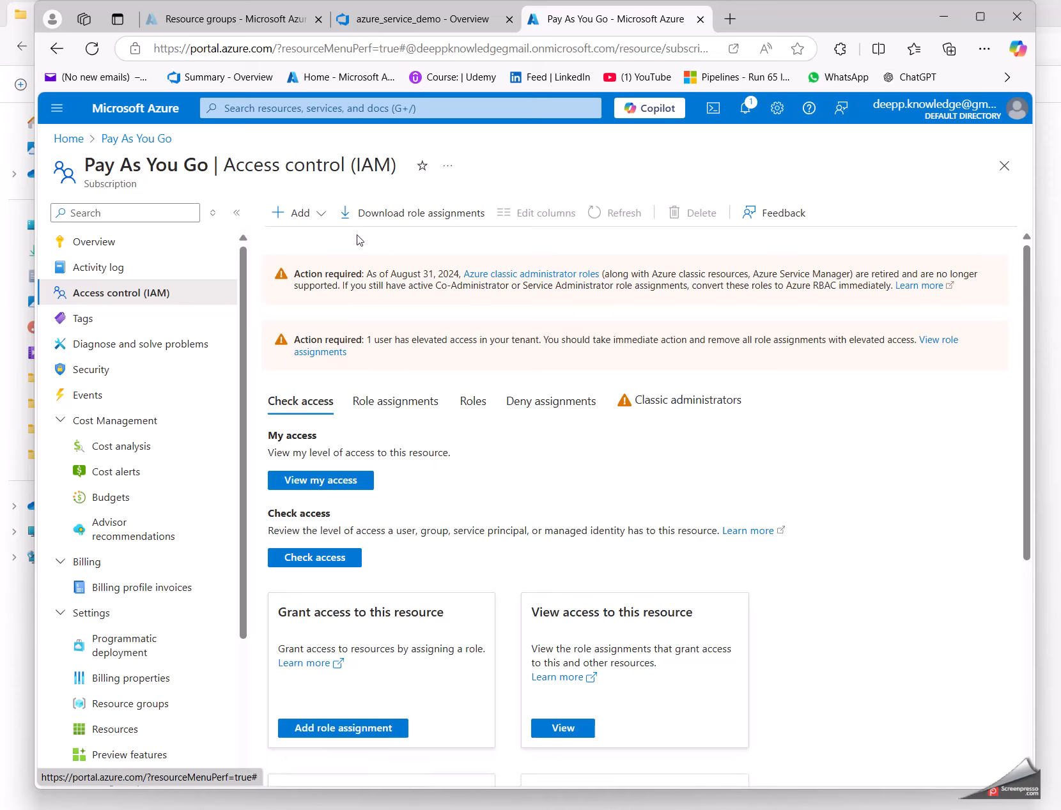
# Step: Examine the existing role assignments of the Pay As You Go subscription
pyautogui.click(300, 213)
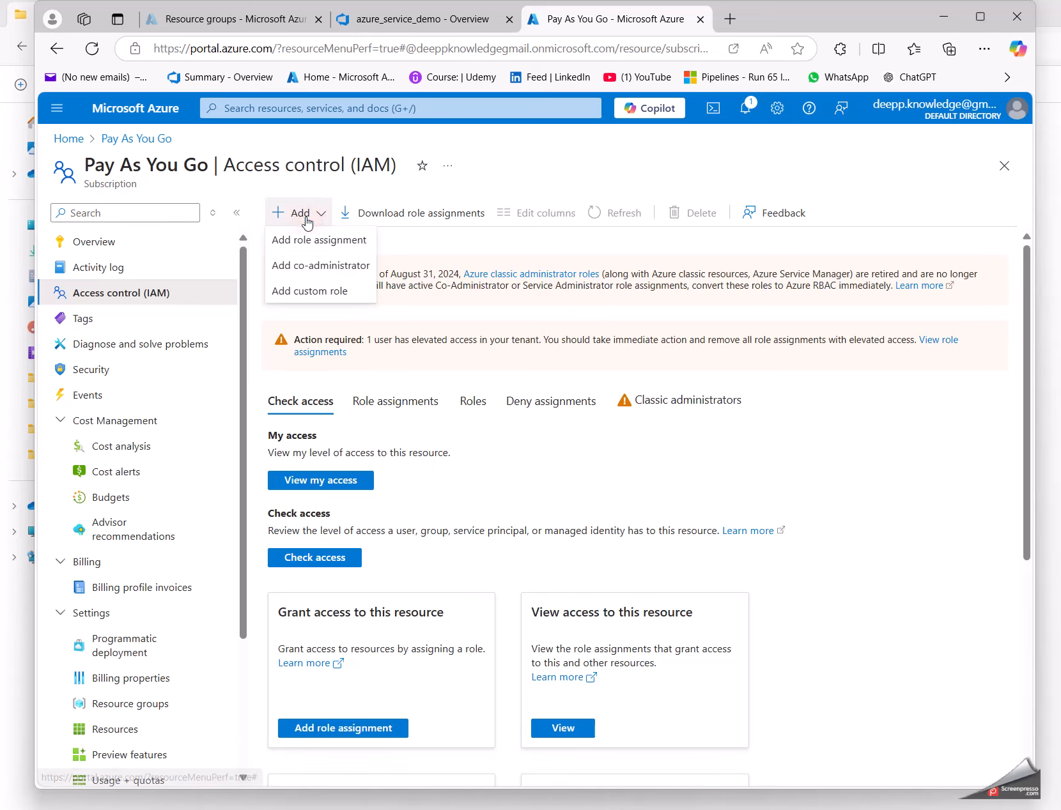
pyautogui.click(423, 166)
pyautogui.click(375, 401)
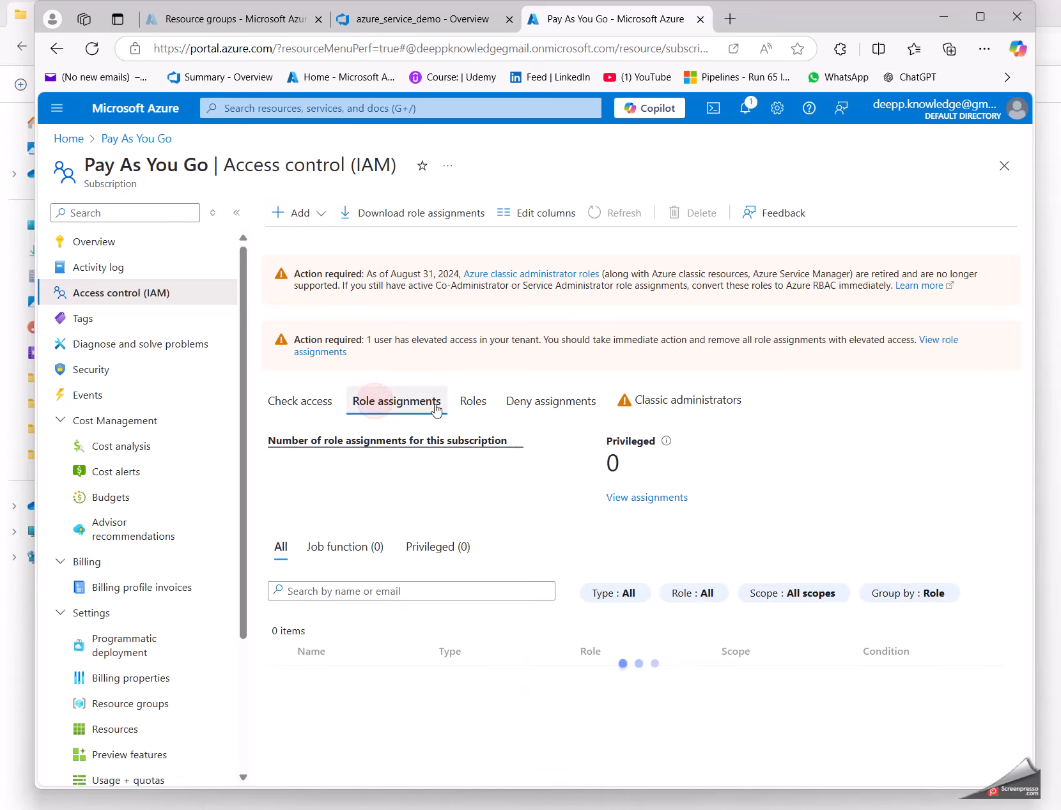
pyautogui.scroll(-1, 372, 735)
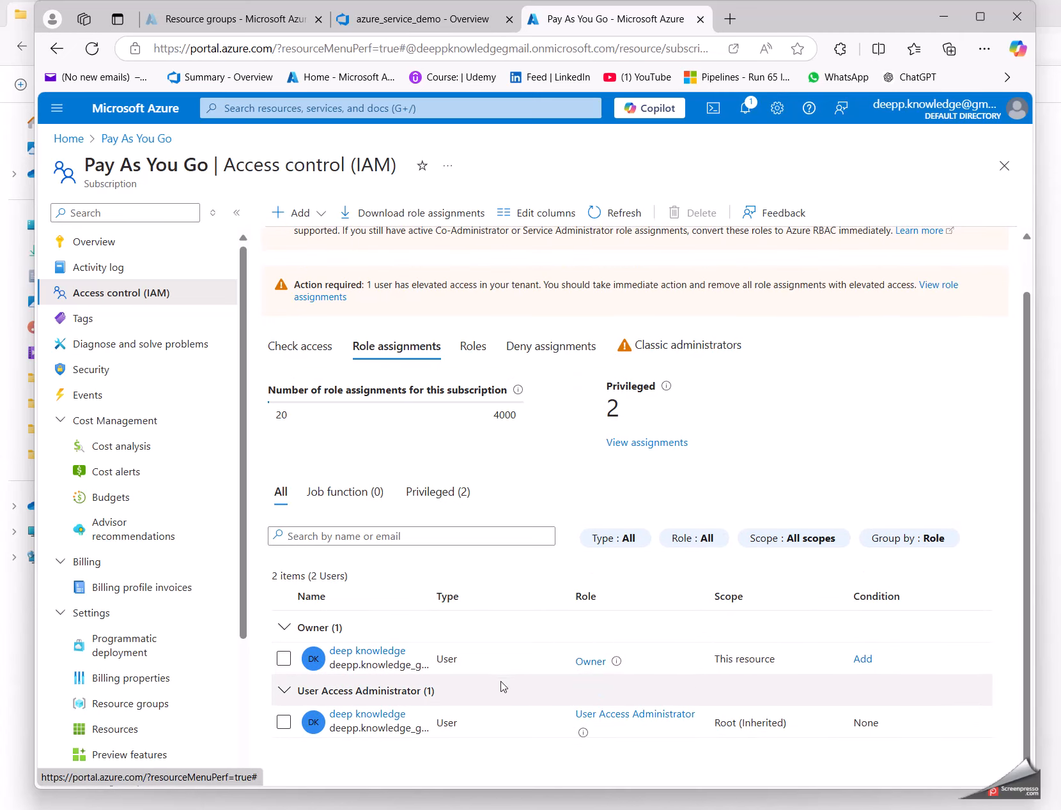
# Step: Start a role assignment on the Pay As You Go subscription with the privileged Contributor role
pyautogui.click(300, 212)
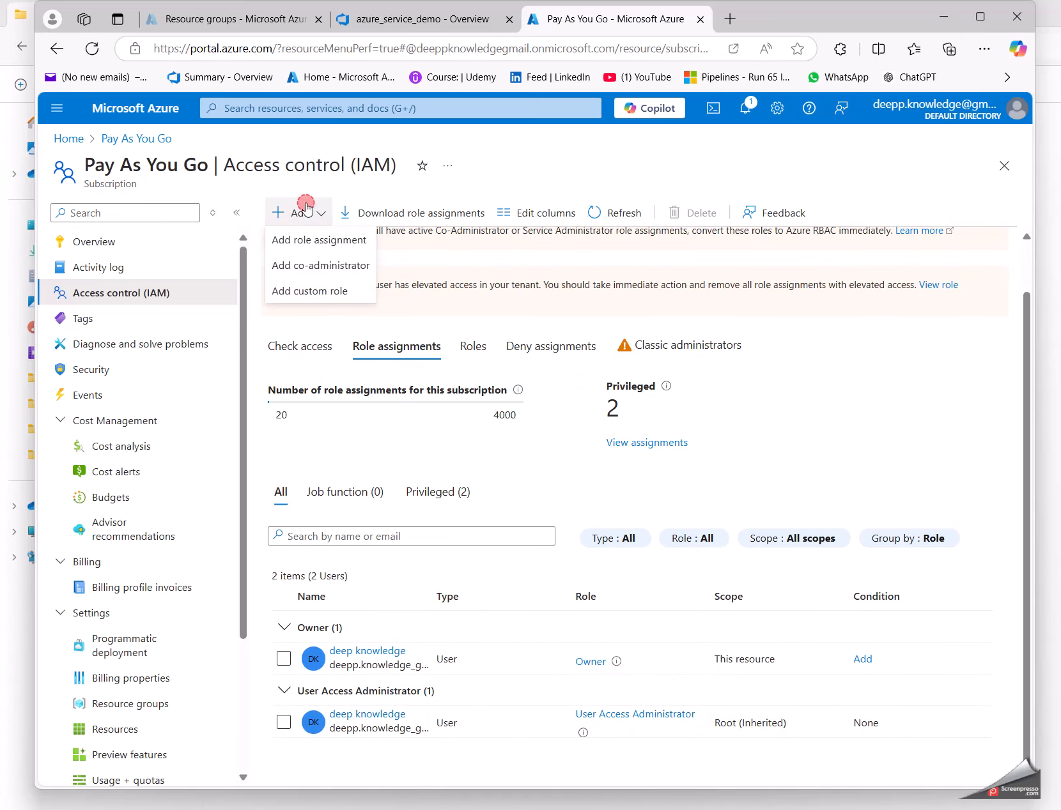
pyautogui.click(284, 239)
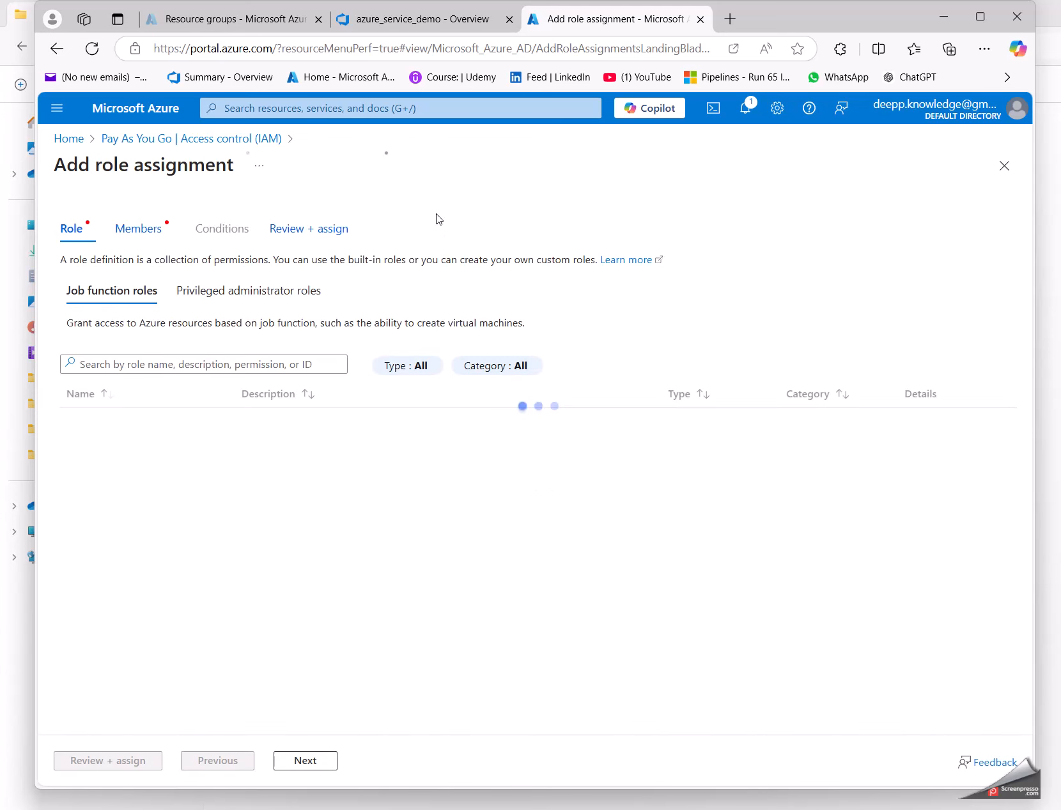
pyautogui.click(209, 299)
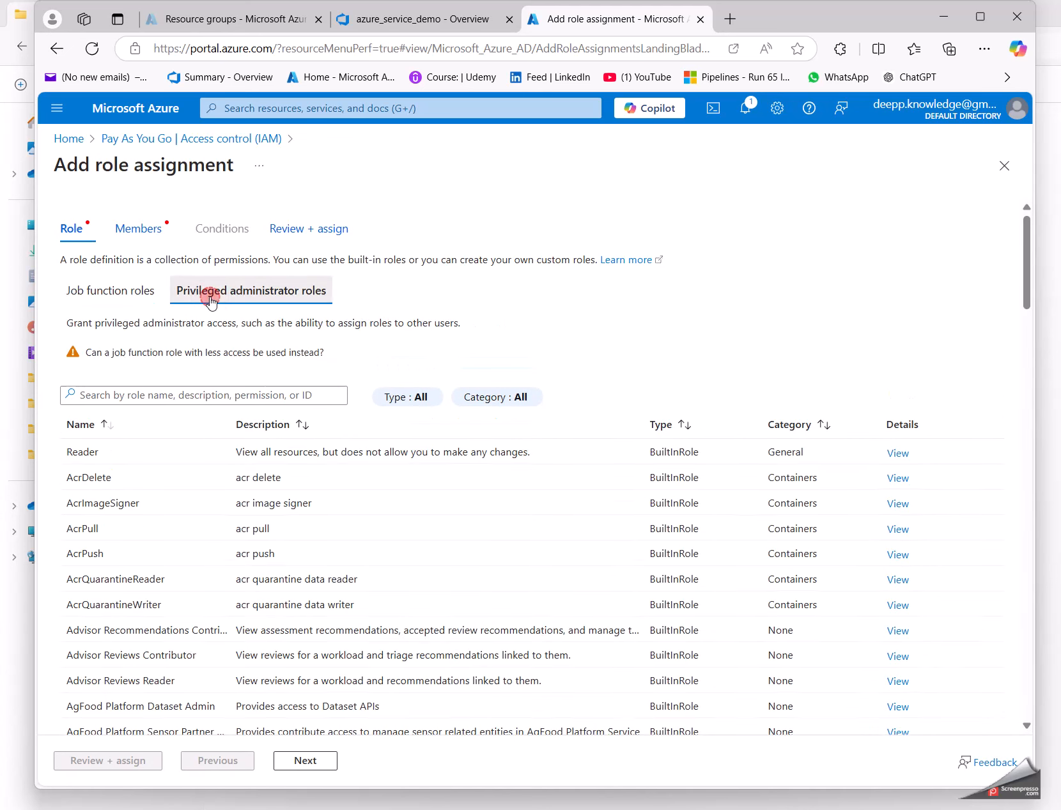
pyautogui.click(112, 480)
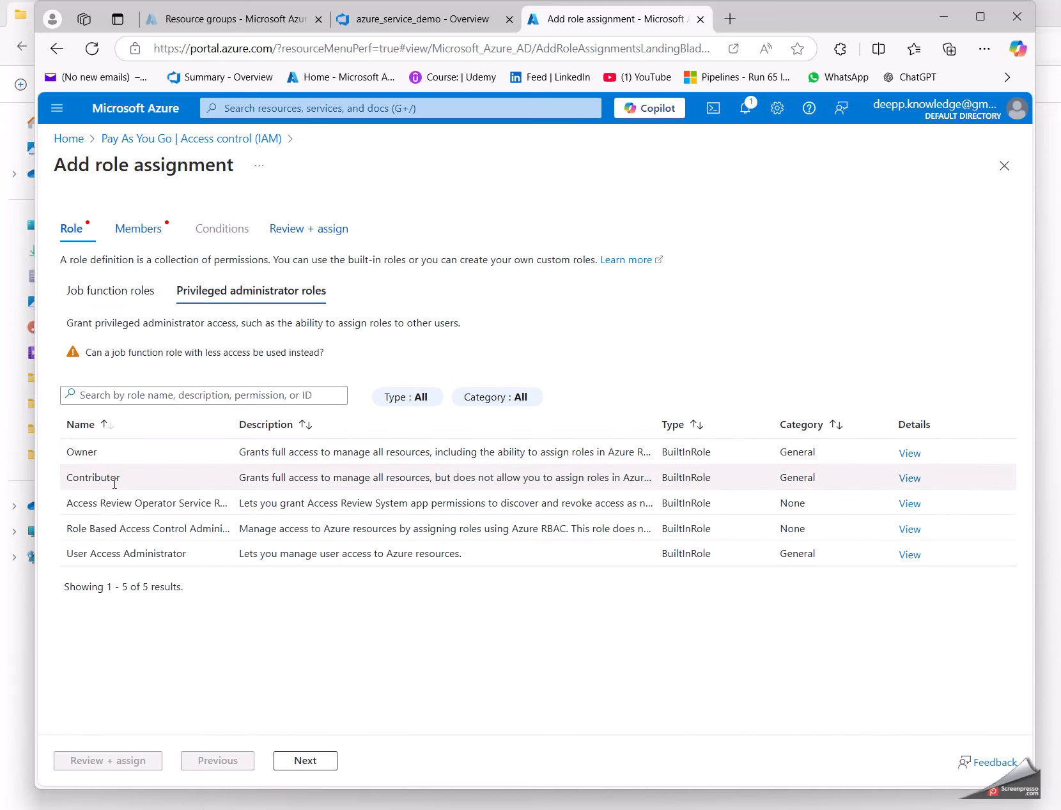
pyautogui.click(320, 762)
# Step: Assign the Contributor role on the Pay As You Go subscription to the service connection's application and close the access control page
pyautogui.click(219, 361)
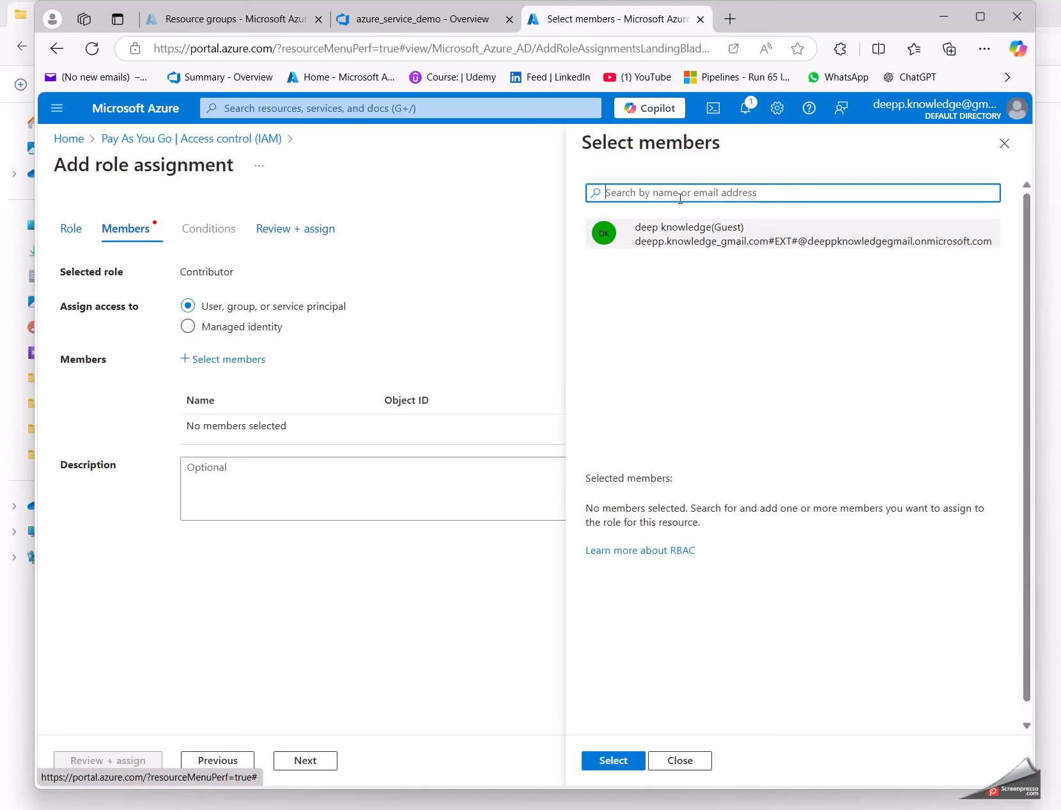
pyautogui.write('deepknowledge-demo-f726d37a-c99c-4a17-9c64-8933756d29a7')
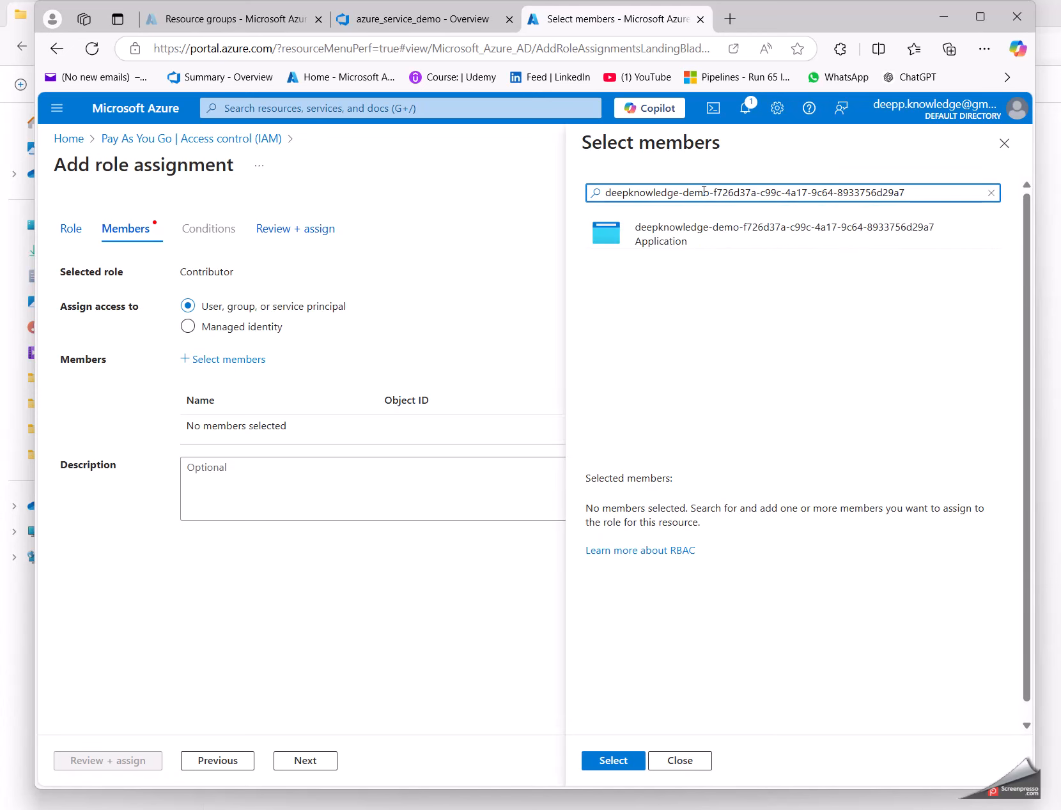
pyautogui.click(700, 242)
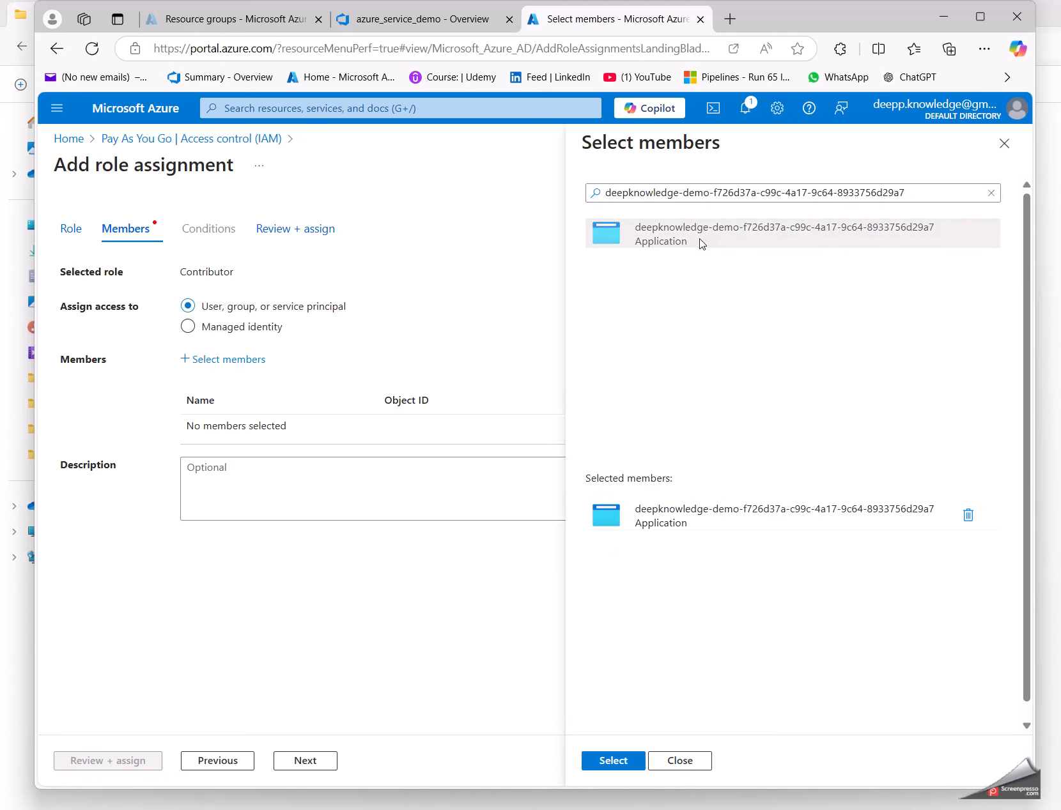
pyautogui.click(611, 761)
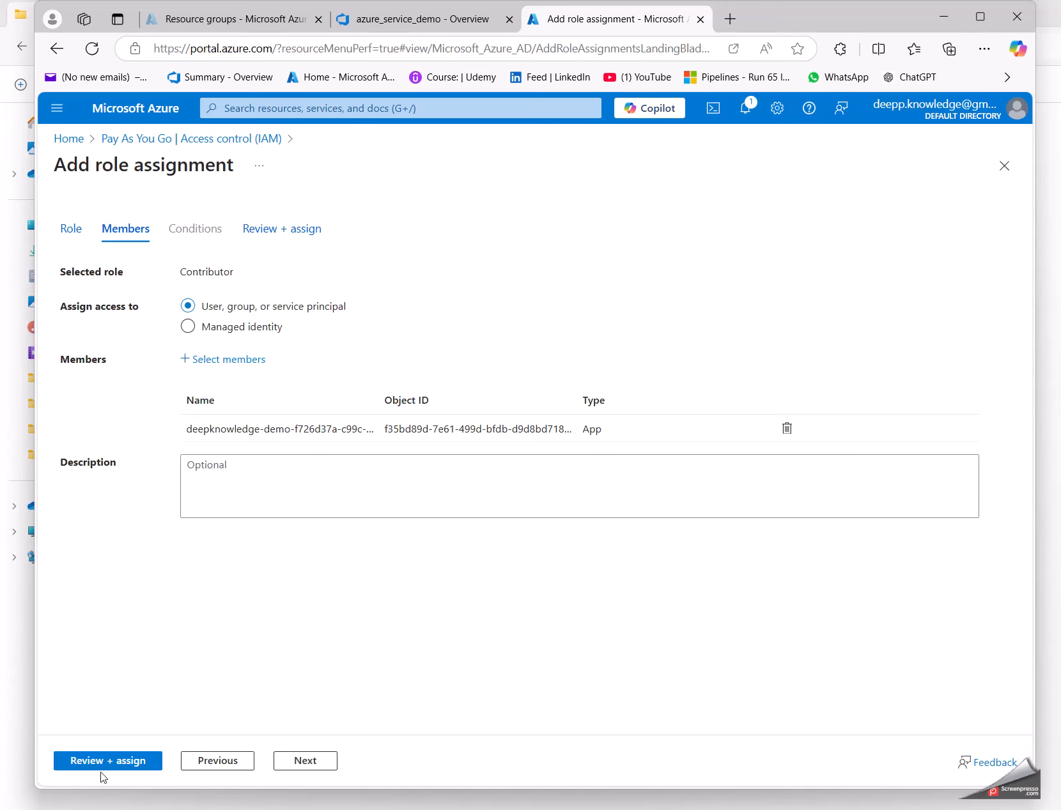
pyautogui.click(99, 763)
pyautogui.click(97, 763)
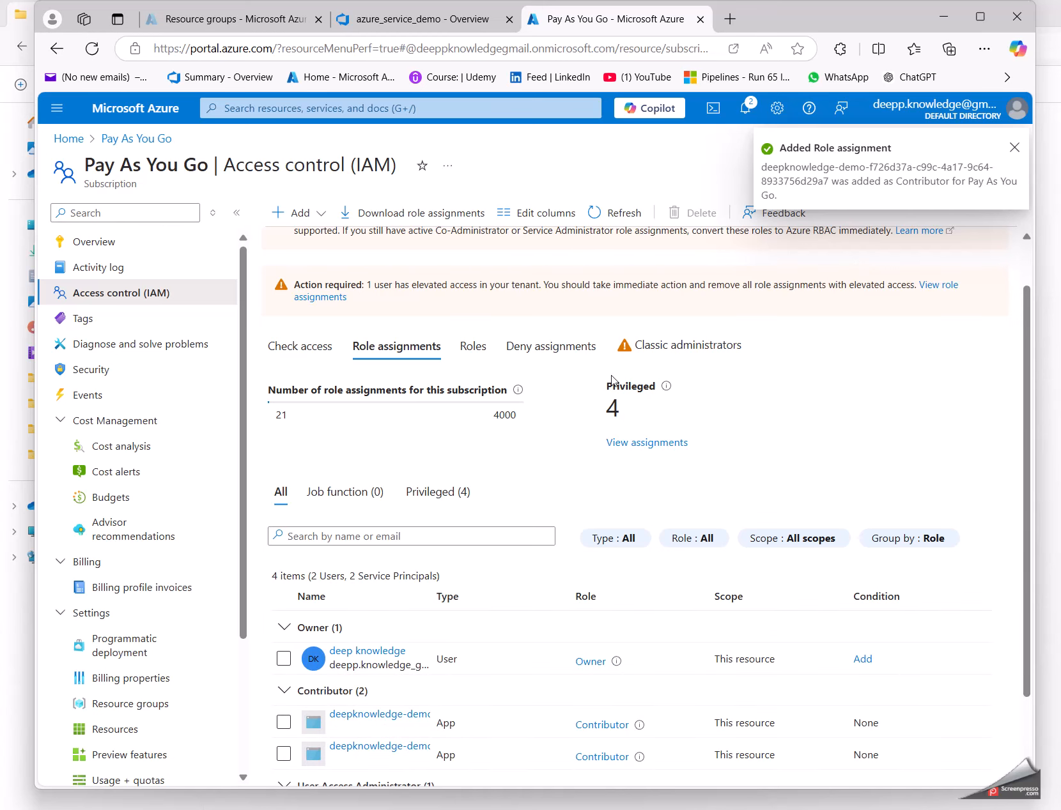
pyautogui.scroll(-2, 447, 601)
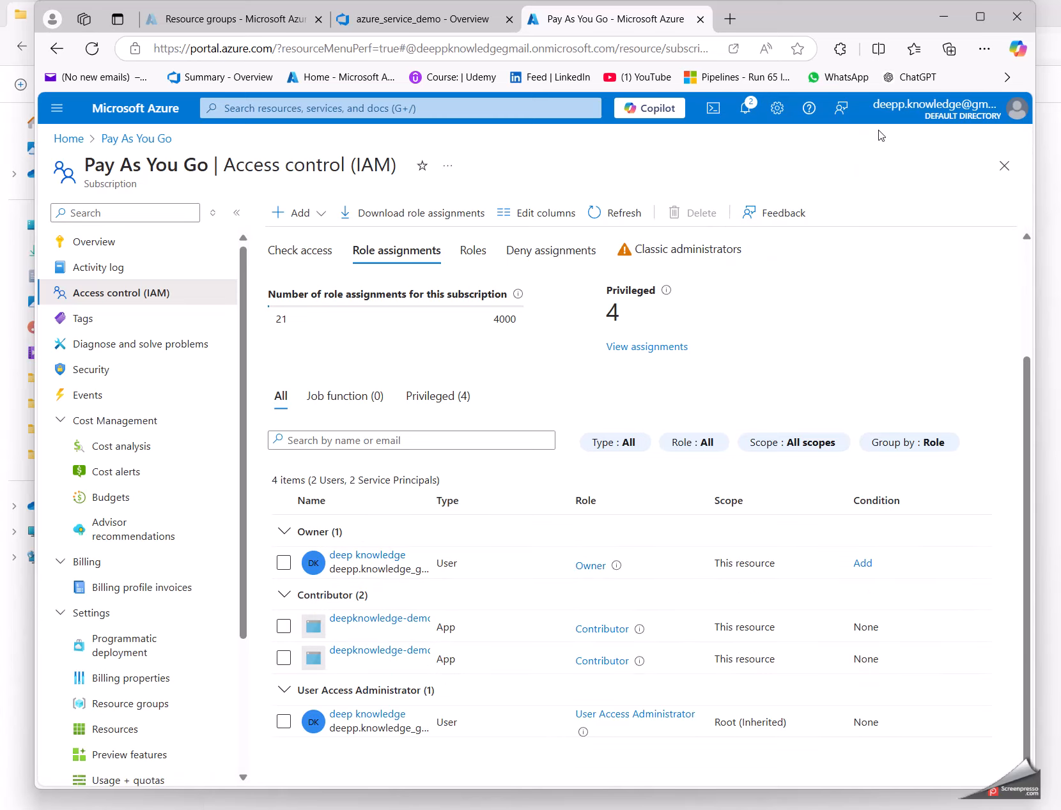
pyautogui.click(1004, 166)
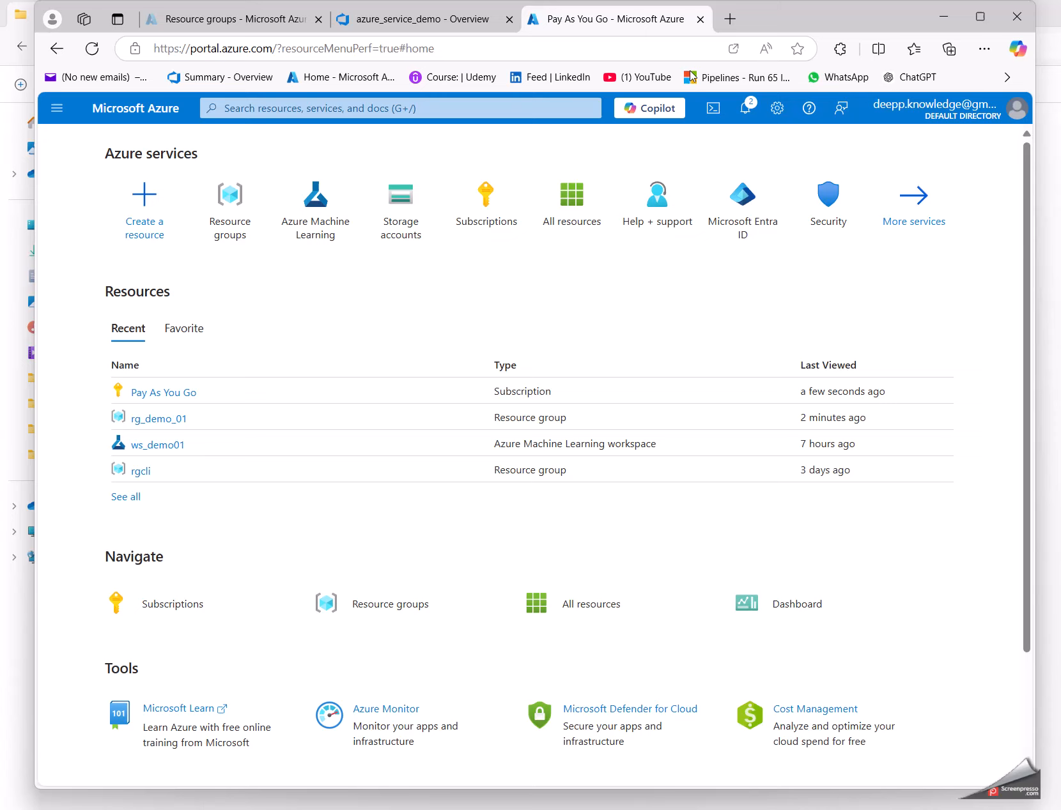
# Step: Switch to Azure DevOps and open the demo-CI-AZURE-ML pipeline for editing
pyautogui.click(409, 16)
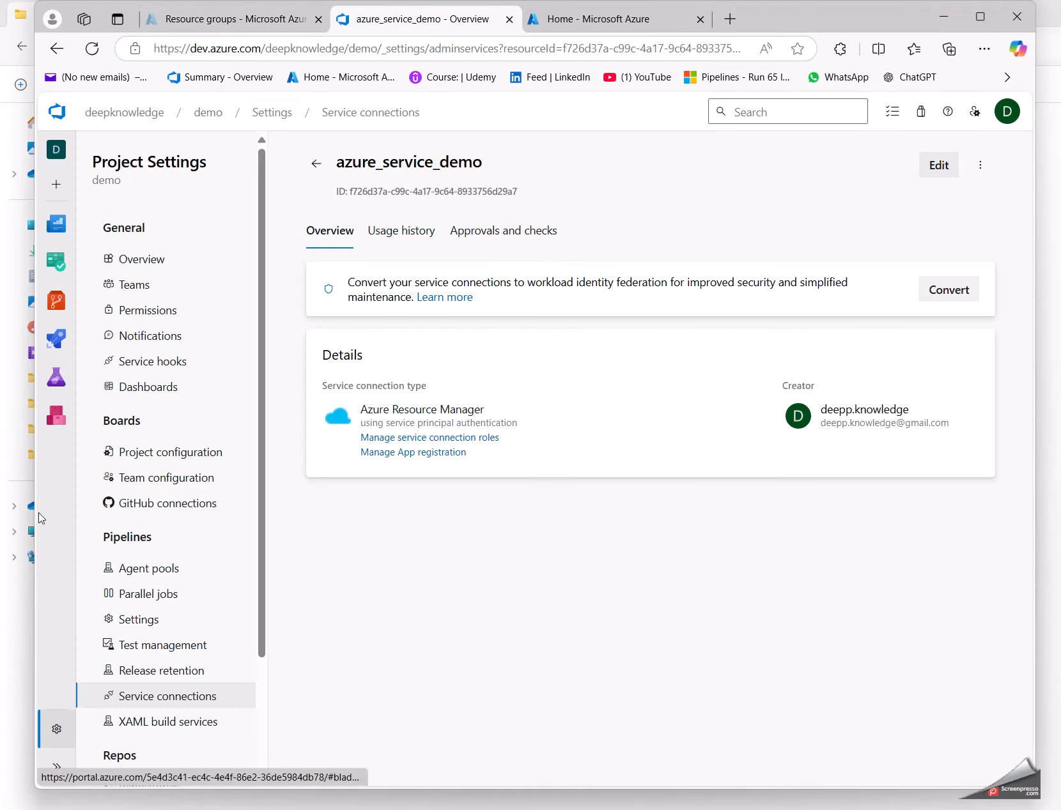
pyautogui.click(56, 339)
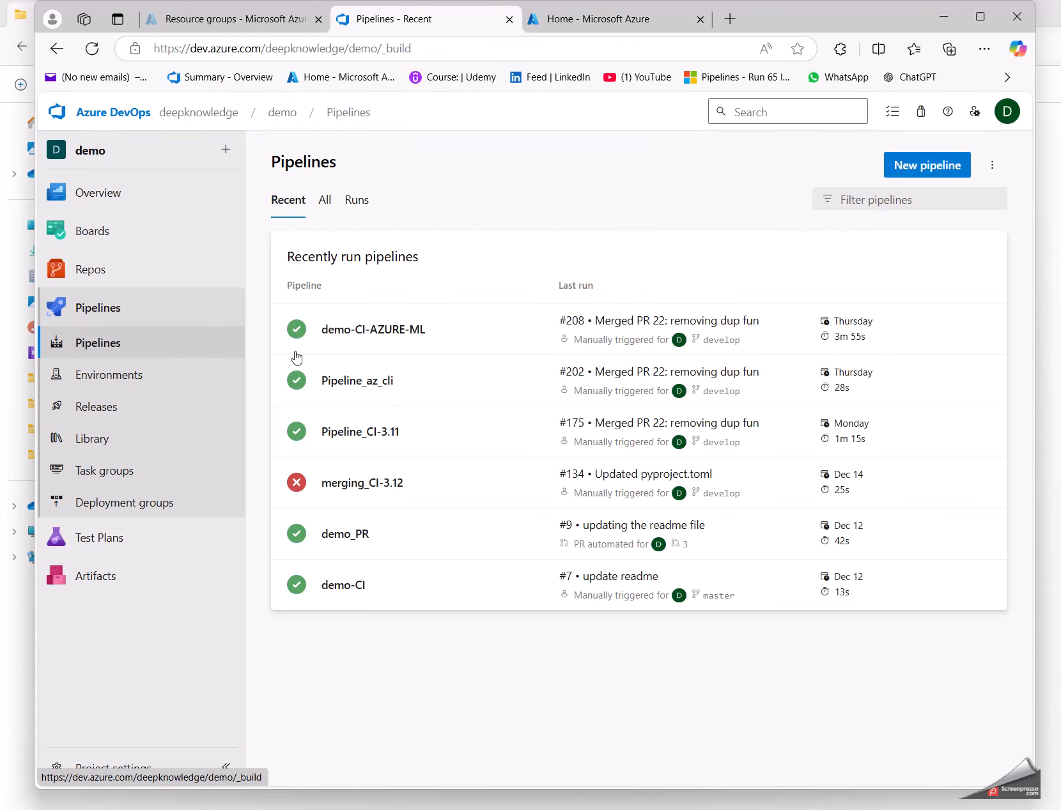
pyautogui.click(468, 339)
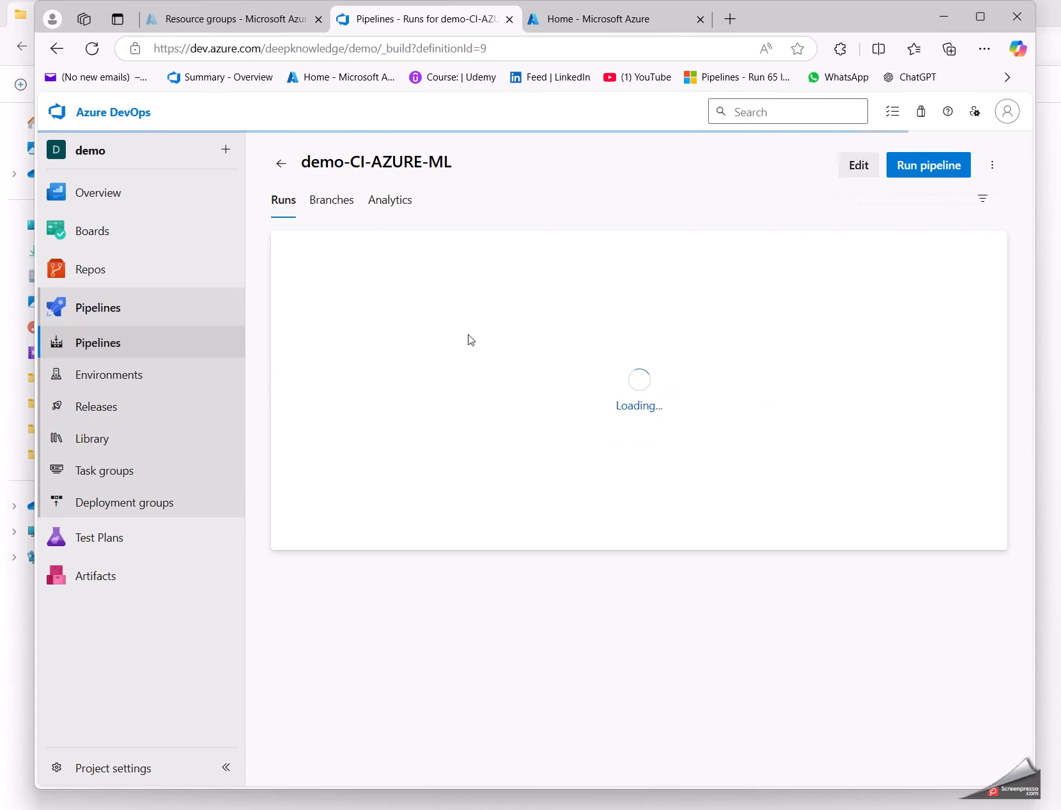
pyautogui.click(636, 292)
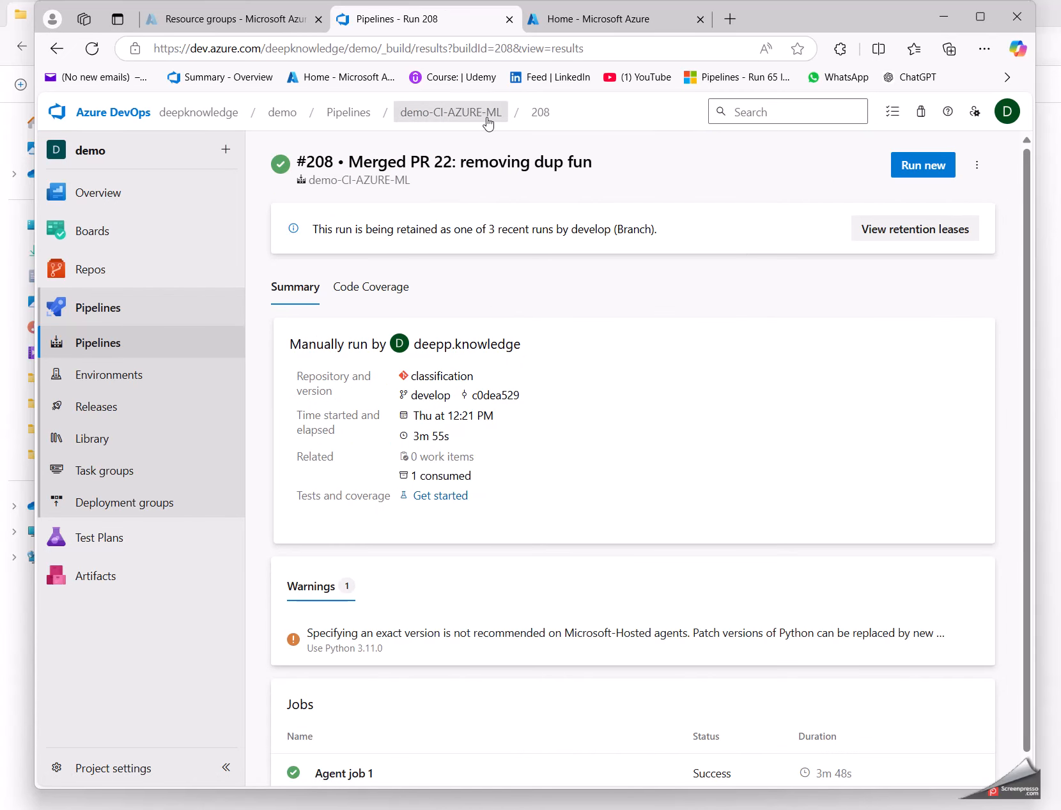
pyautogui.click(487, 113)
pyautogui.click(855, 169)
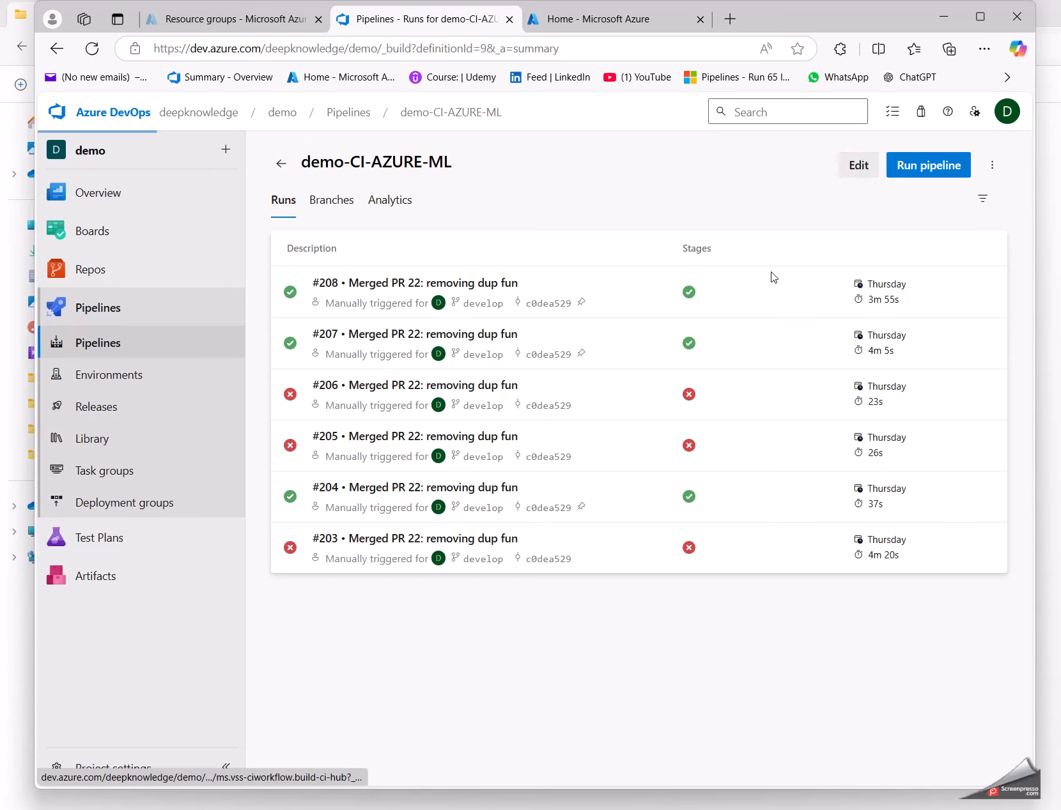
# Step: Add an Azure CLI task to Agent job 1 and review the settings of the existing Azure CLI tasks
pyautogui.click(430, 489)
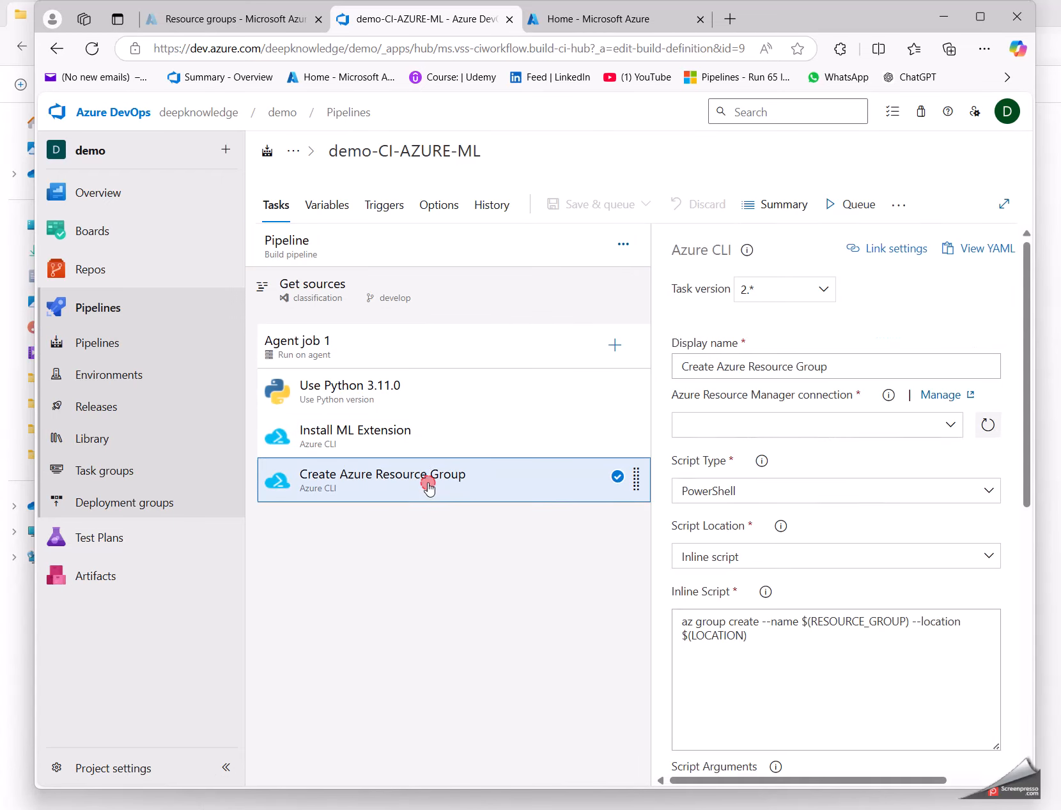
pyautogui.click(616, 345)
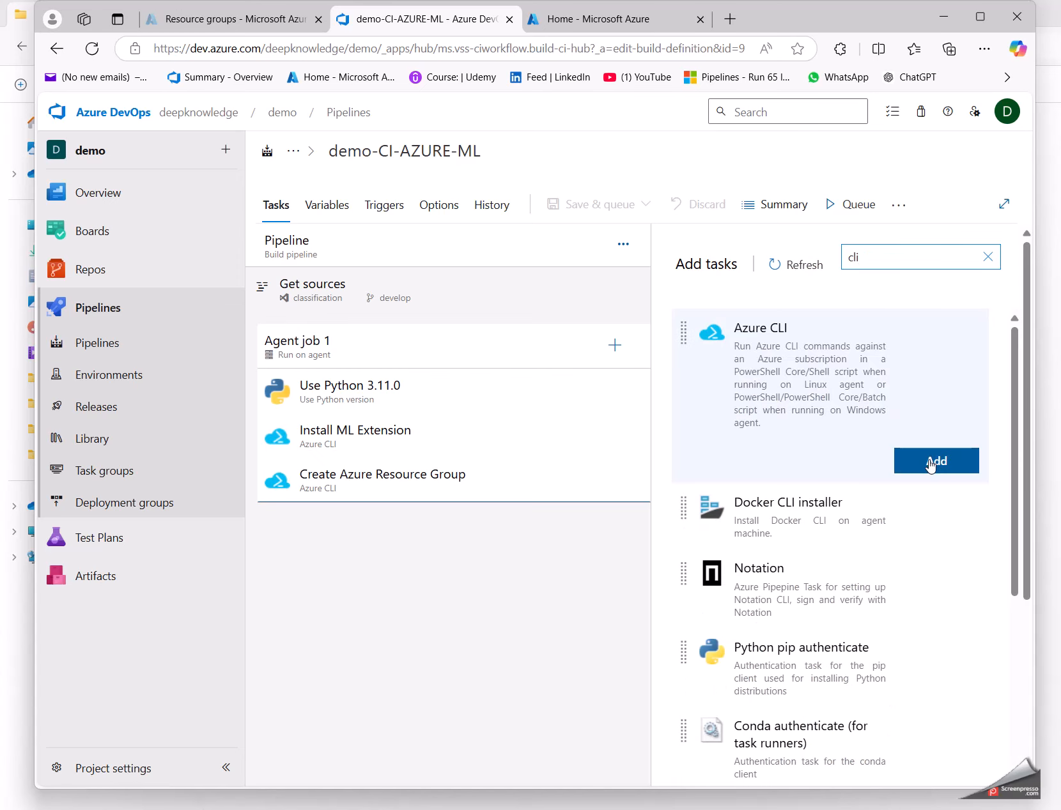
pyautogui.click(931, 463)
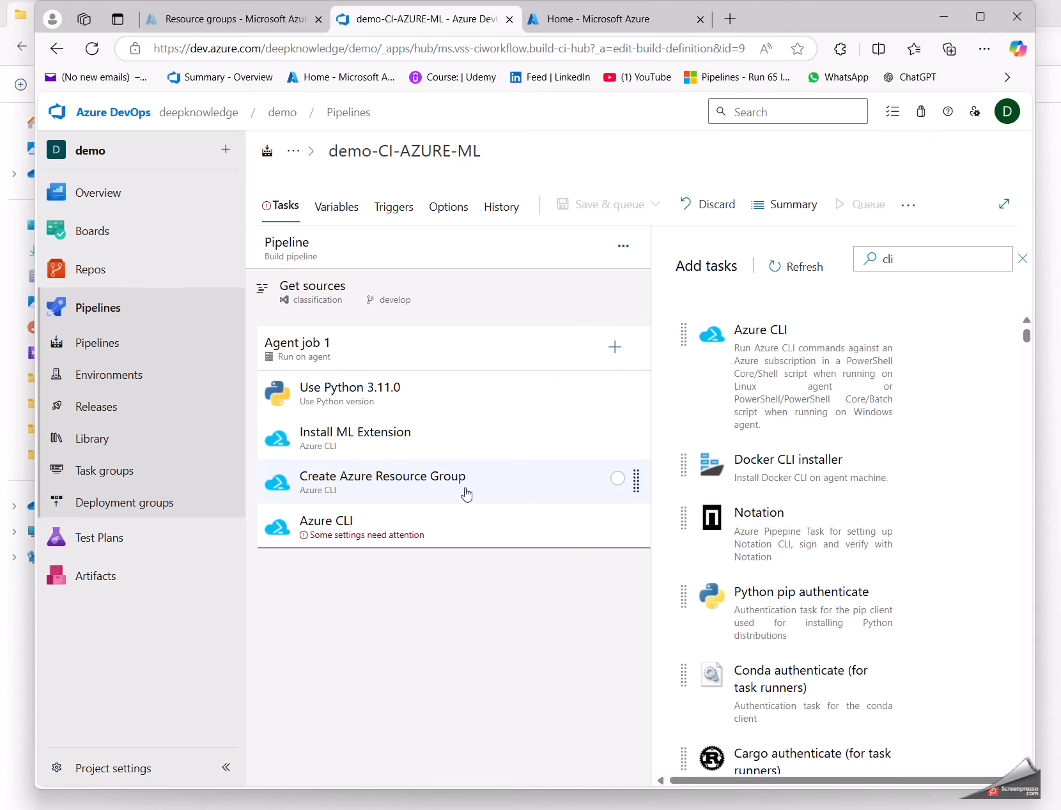
pyautogui.click(467, 494)
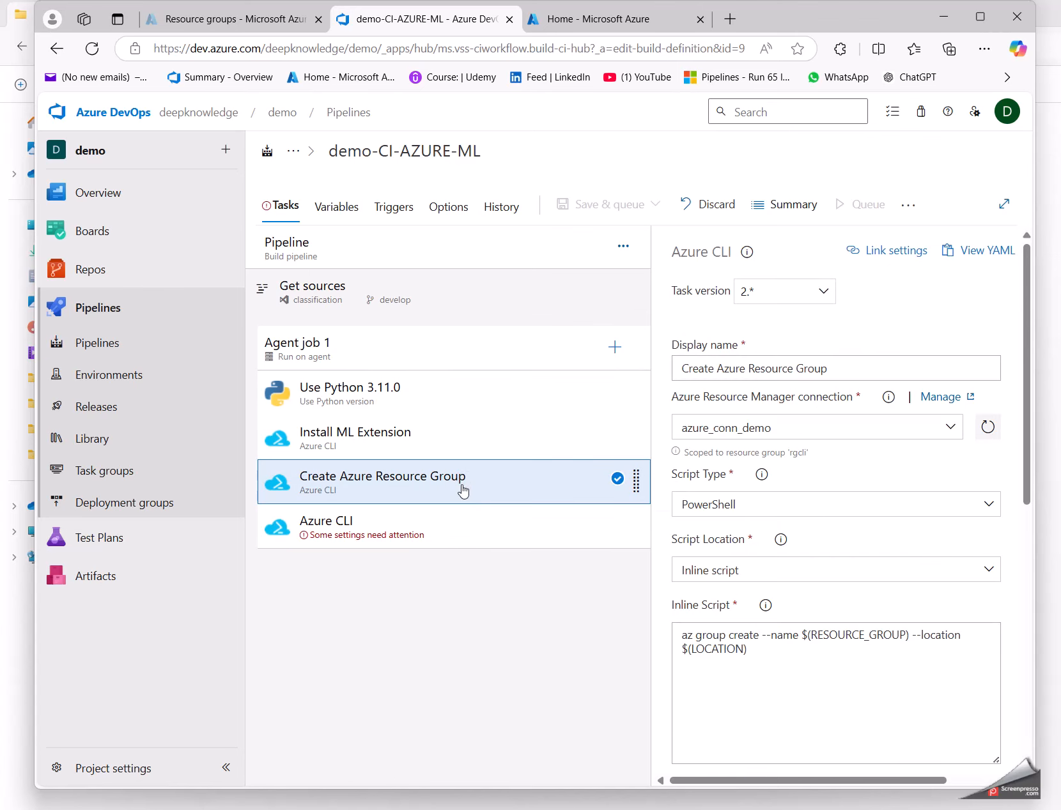
pyautogui.click(373, 437)
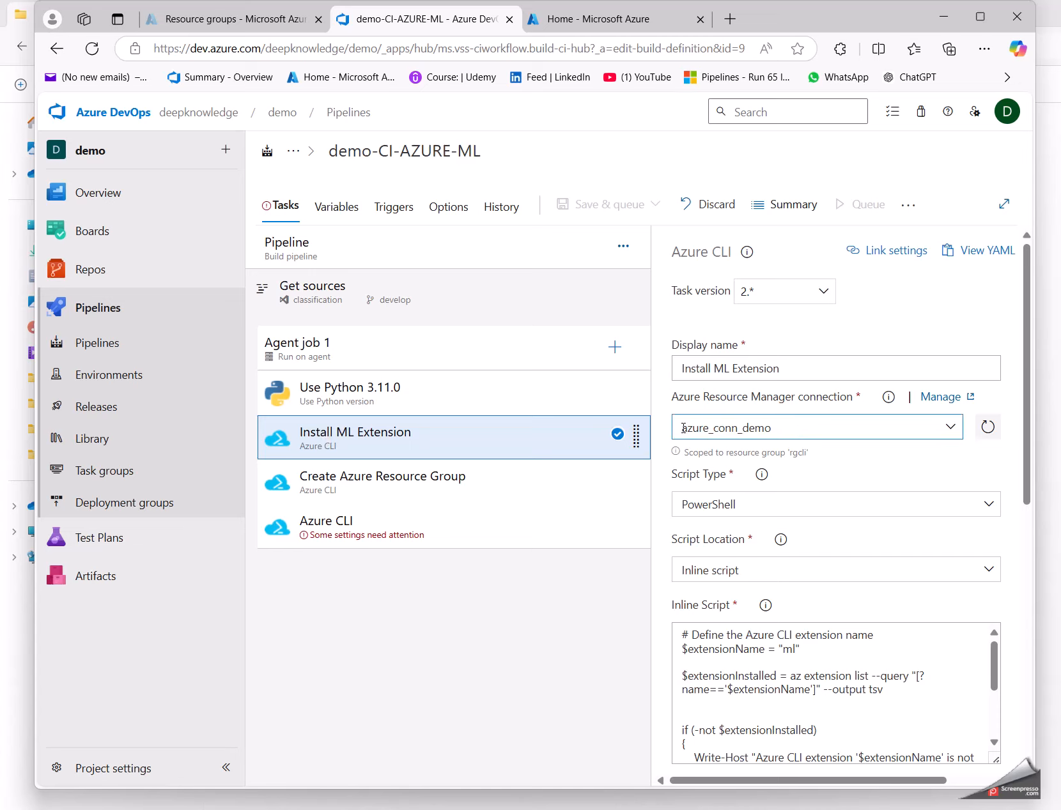
pyautogui.click(405, 489)
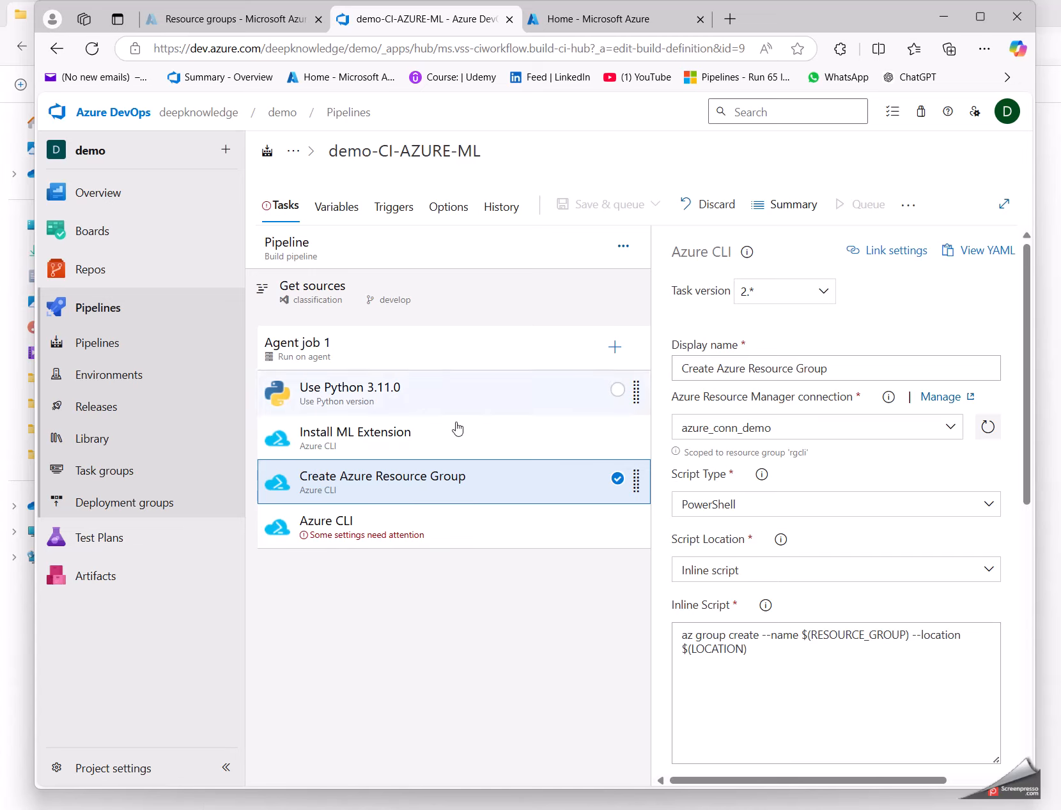
# Step: Refresh the connection list of the new Azure CLI task and set its Azure Resource Manager connection to azure_conn_demo
pyautogui.click(409, 533)
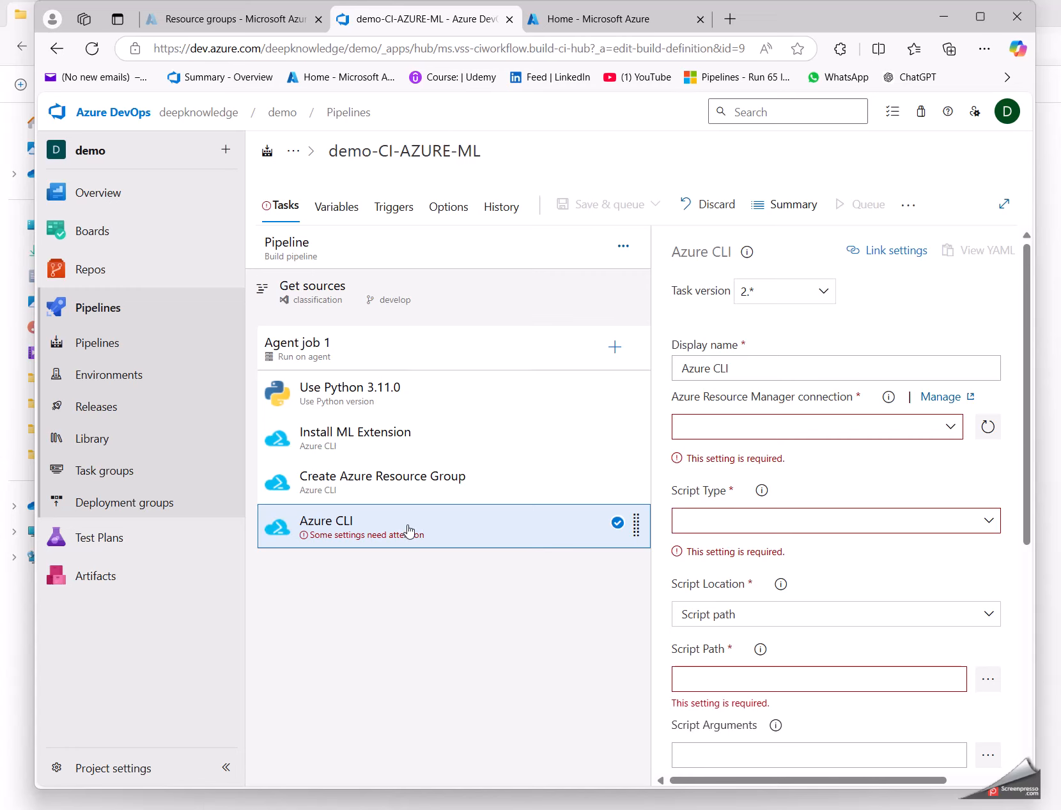
pyautogui.click(947, 426)
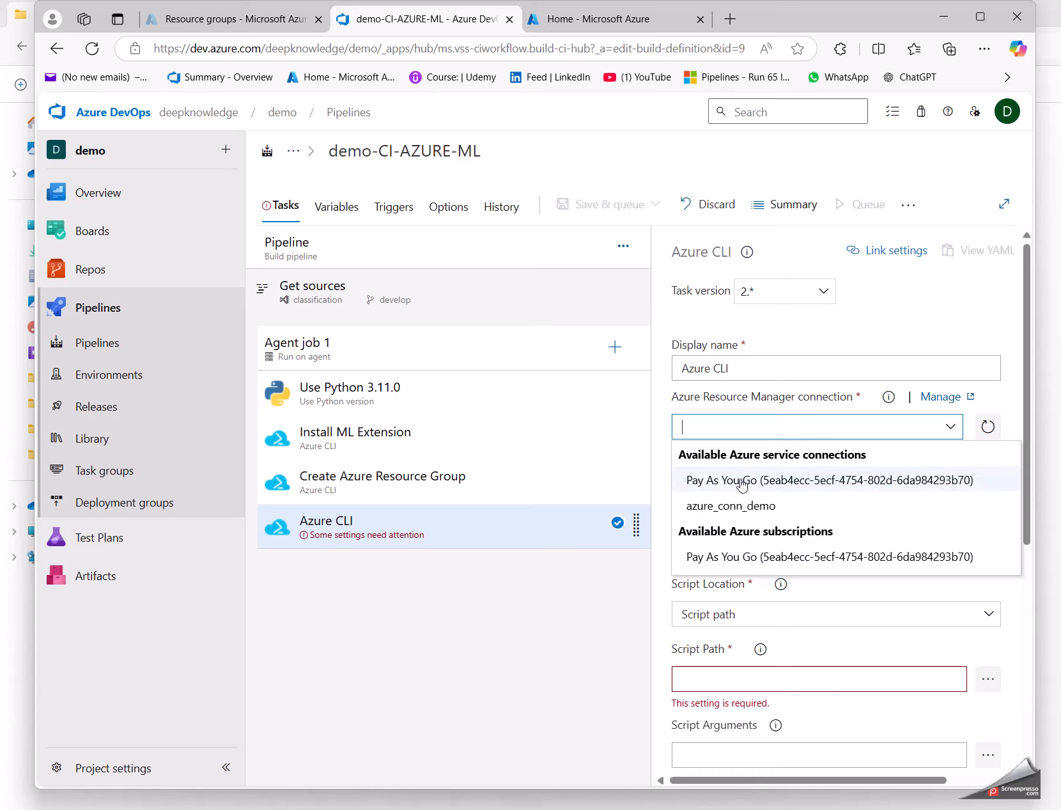
pyautogui.click(985, 431)
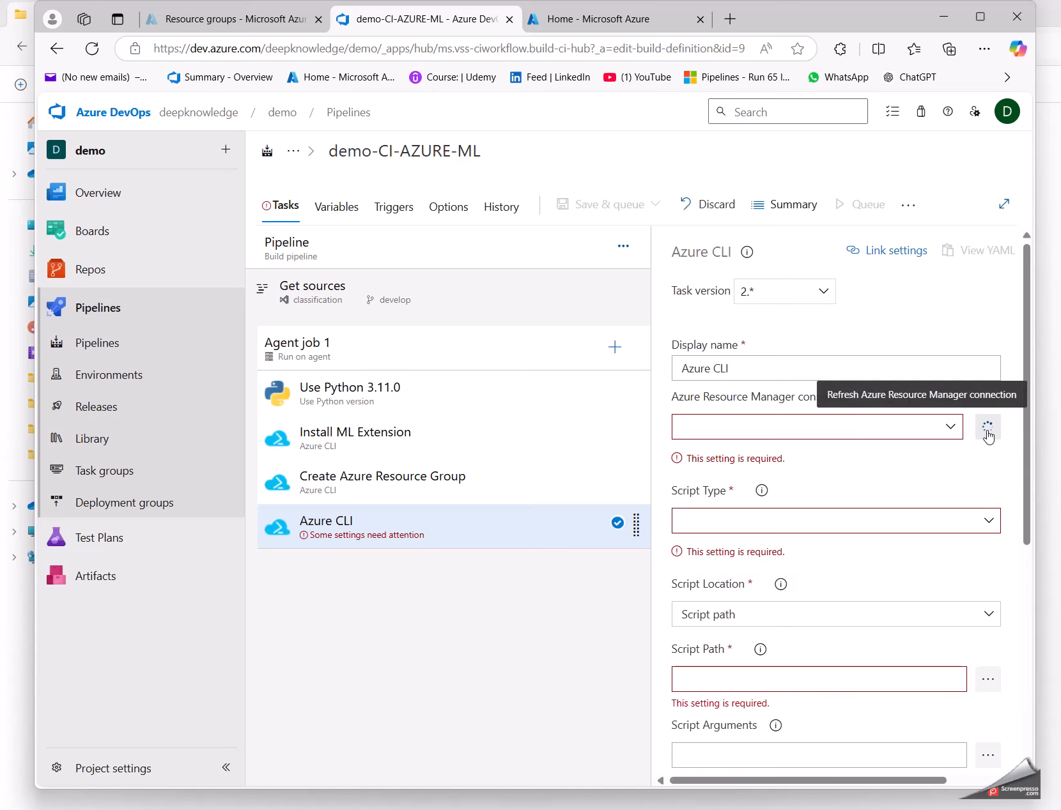
pyautogui.click(986, 428)
pyautogui.click(954, 425)
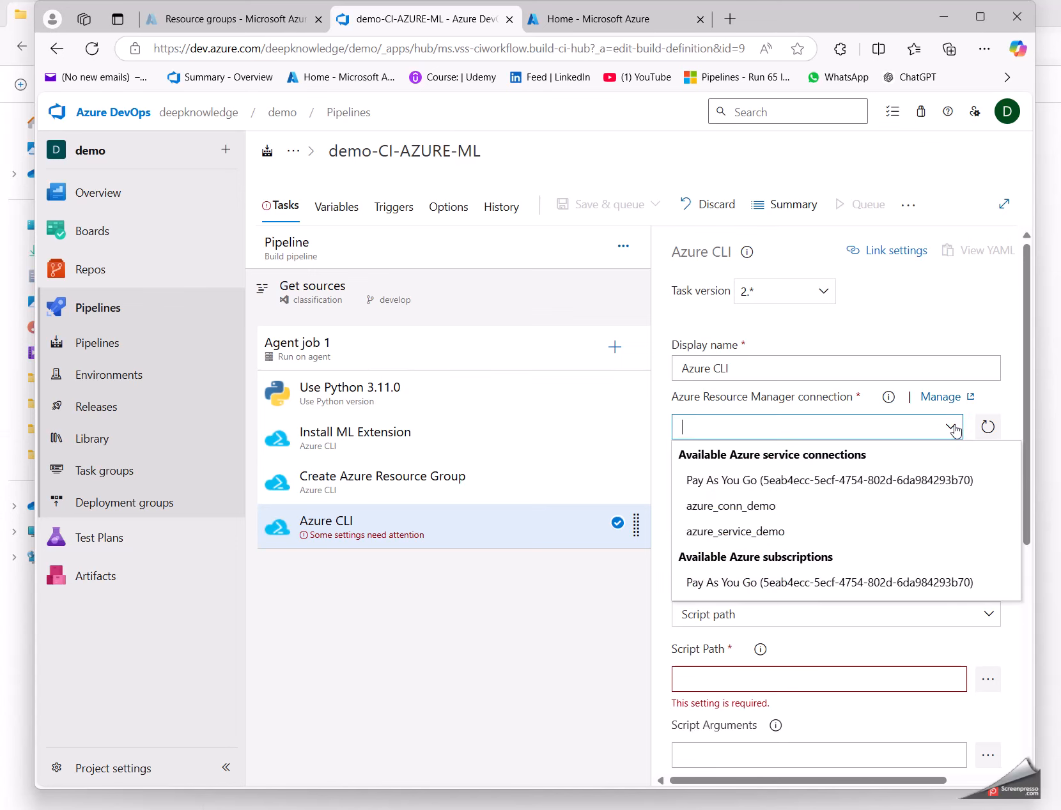
pyautogui.click(699, 509)
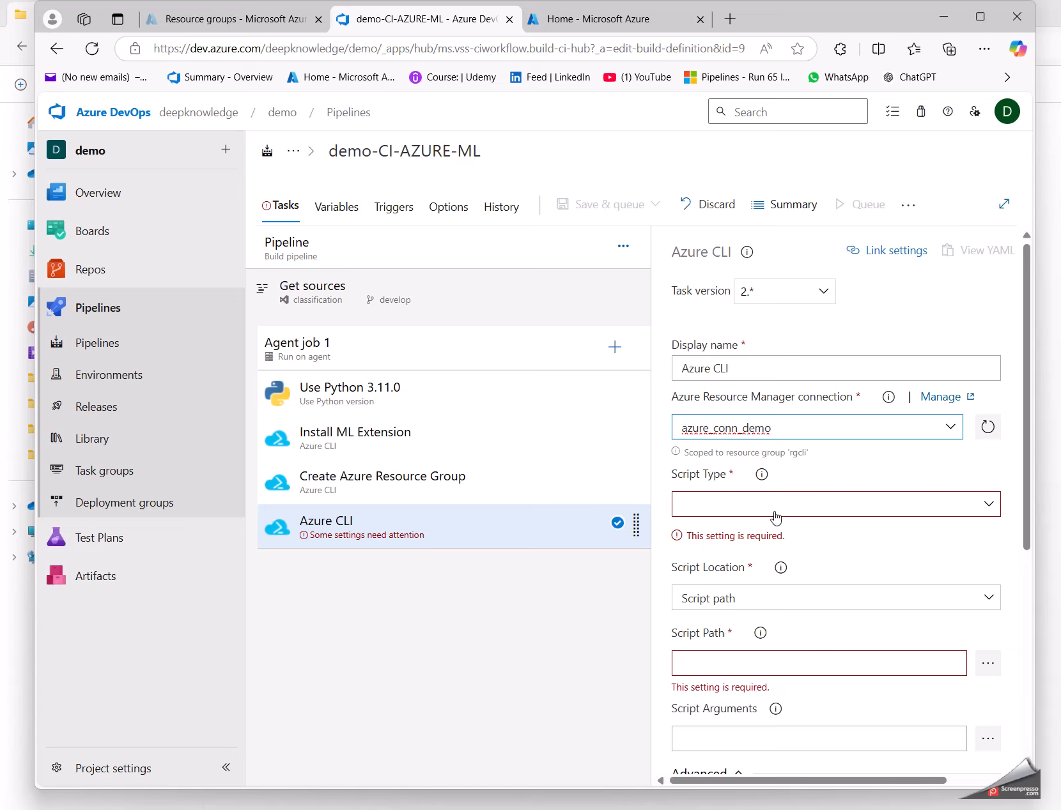
# Step: Set the new Azure CLI task's script type to PowerShell and its script location to Inline script
pyautogui.click(984, 504)
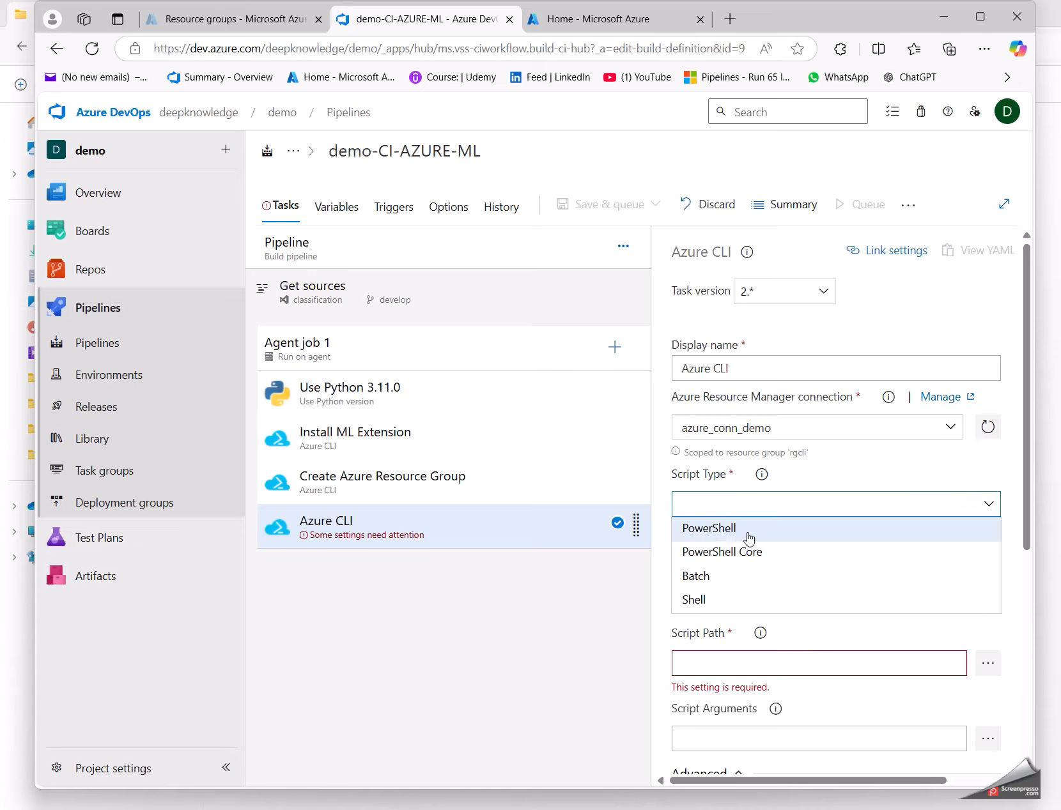
pyautogui.click(725, 531)
pyautogui.click(710, 568)
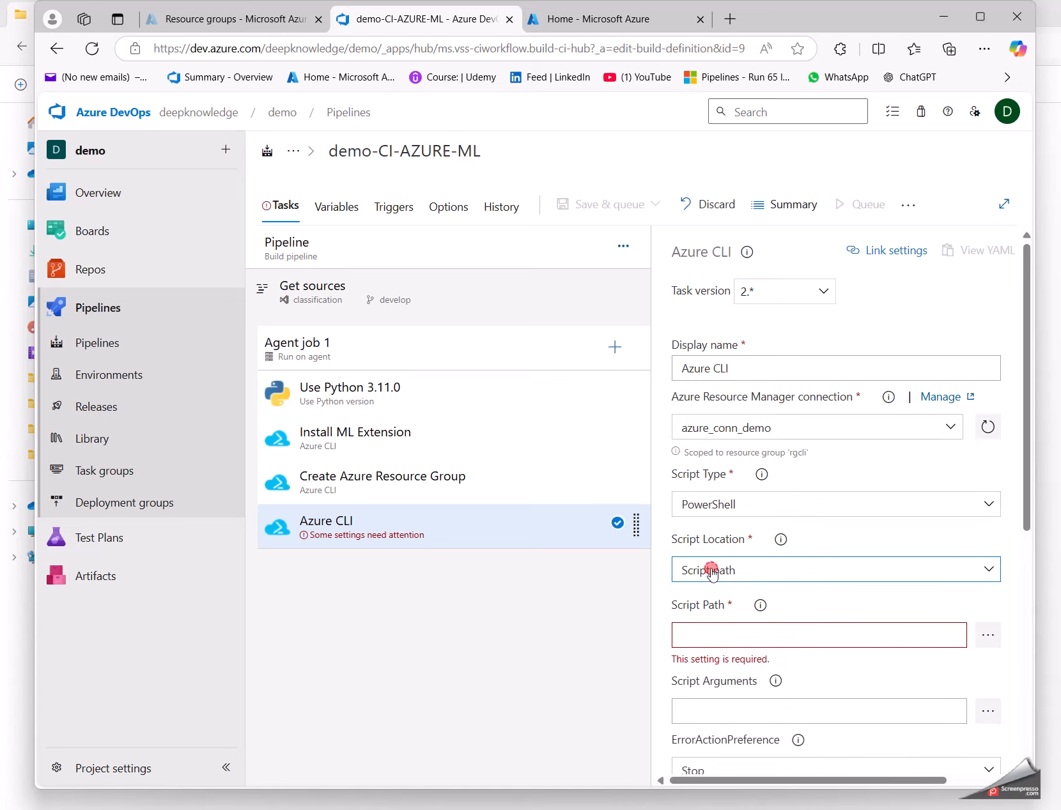
pyautogui.click(710, 591)
pyautogui.click(716, 664)
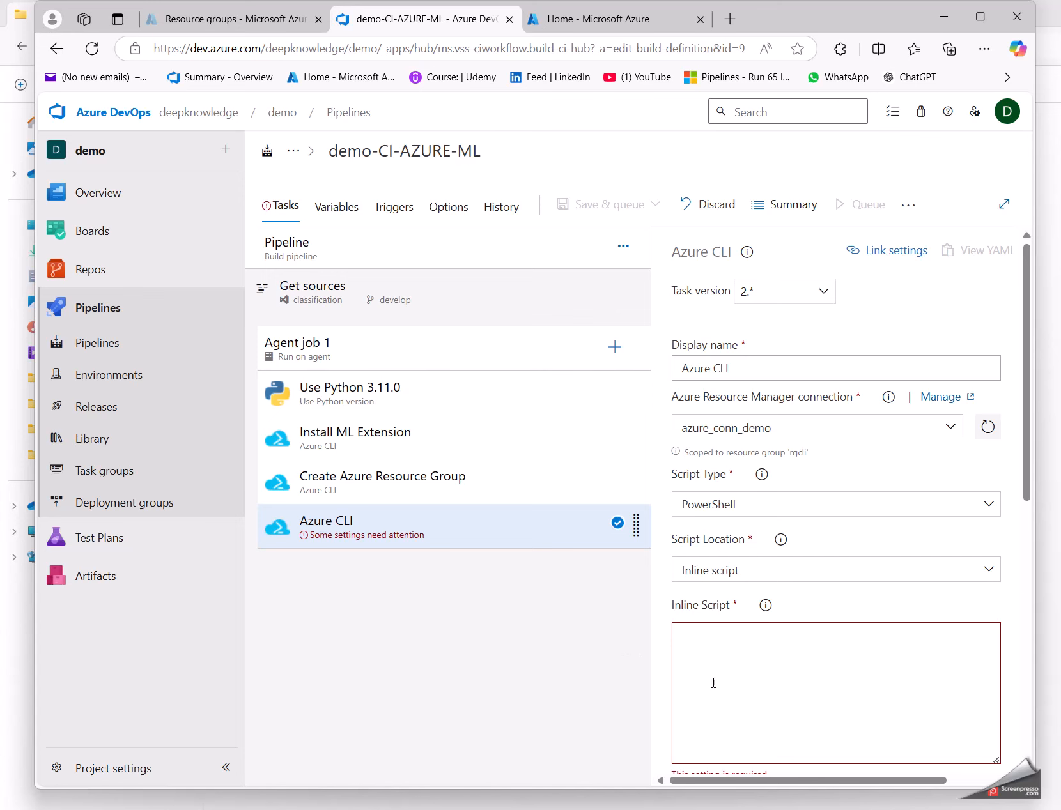
# Step: Copy the basic az ml workspace create command from ws.md in the classification project in Visual Studio Code
pyautogui.moveTo(873, 809)
pyautogui.click(932, 792)
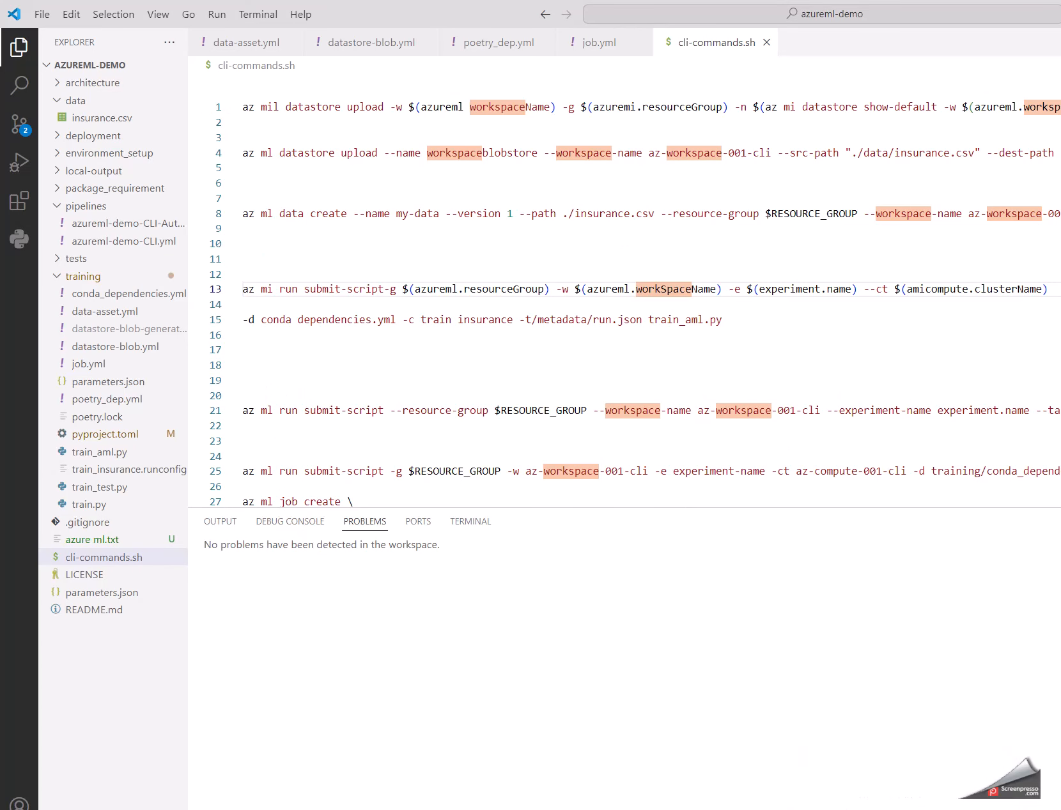
pyautogui.moveTo(856, 809)
pyautogui.click(790, 782)
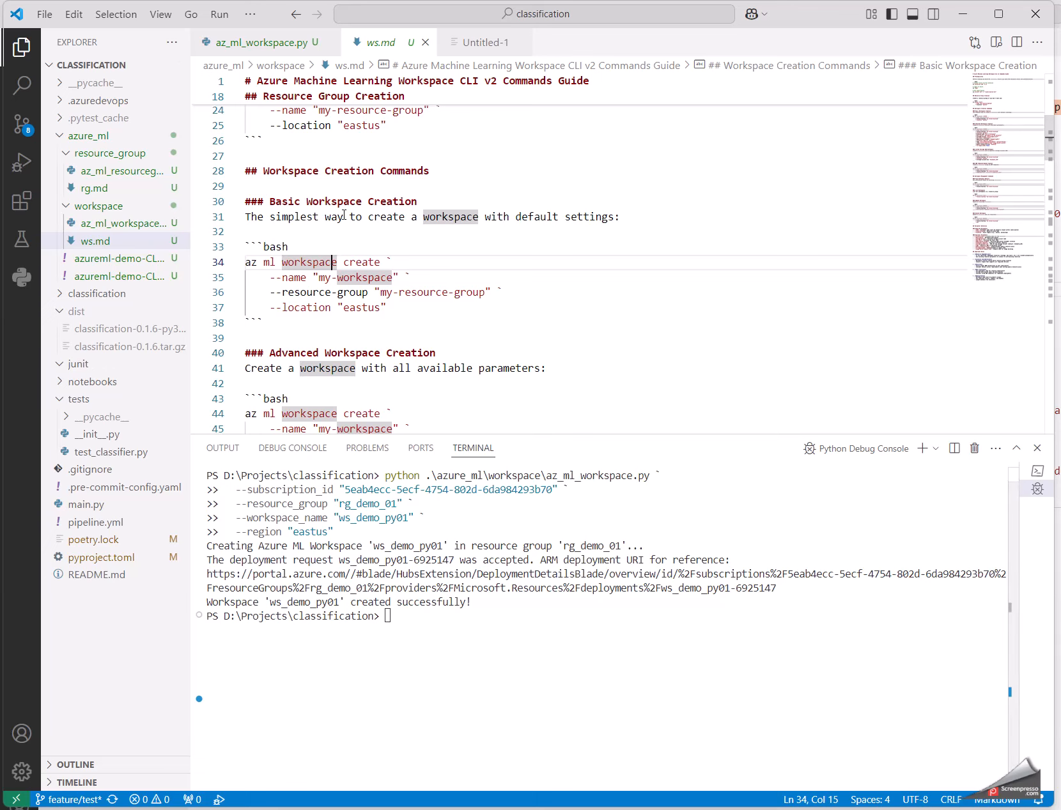
pyautogui.click(259, 265)
pyautogui.tripleClick(247, 267)
pyautogui.moveTo(247, 268); pyautogui.dragTo(314, 307)
pyautogui.hotkey('ctrl', 'c')
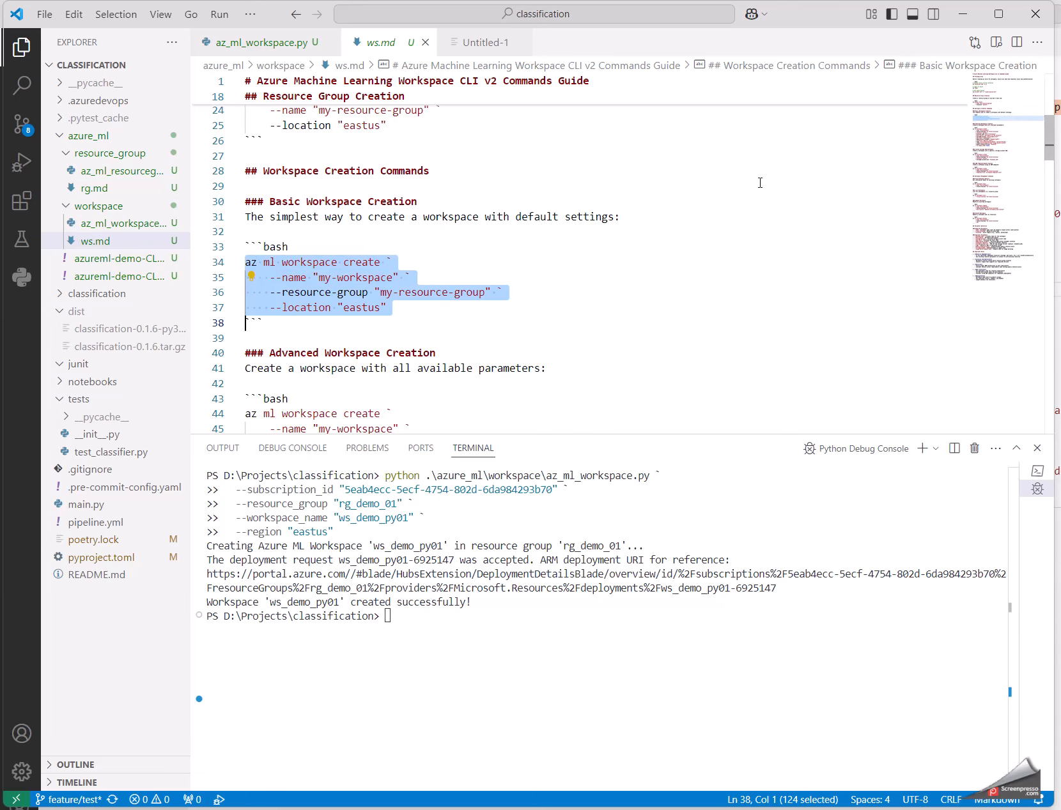
pyautogui.click(961, 13)
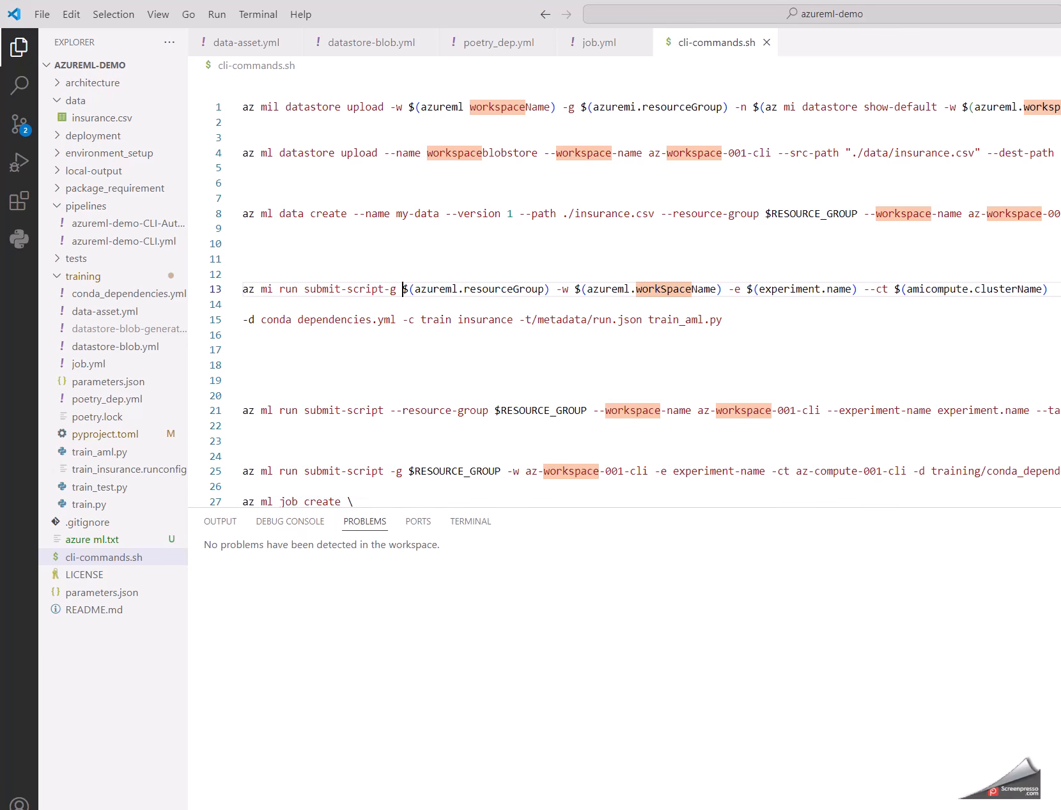
# Step: Paste the az ml workspace create command into the Azure CLI task's inline script and select the "my-workspace" name placeholder
pyautogui.click(901, 777)
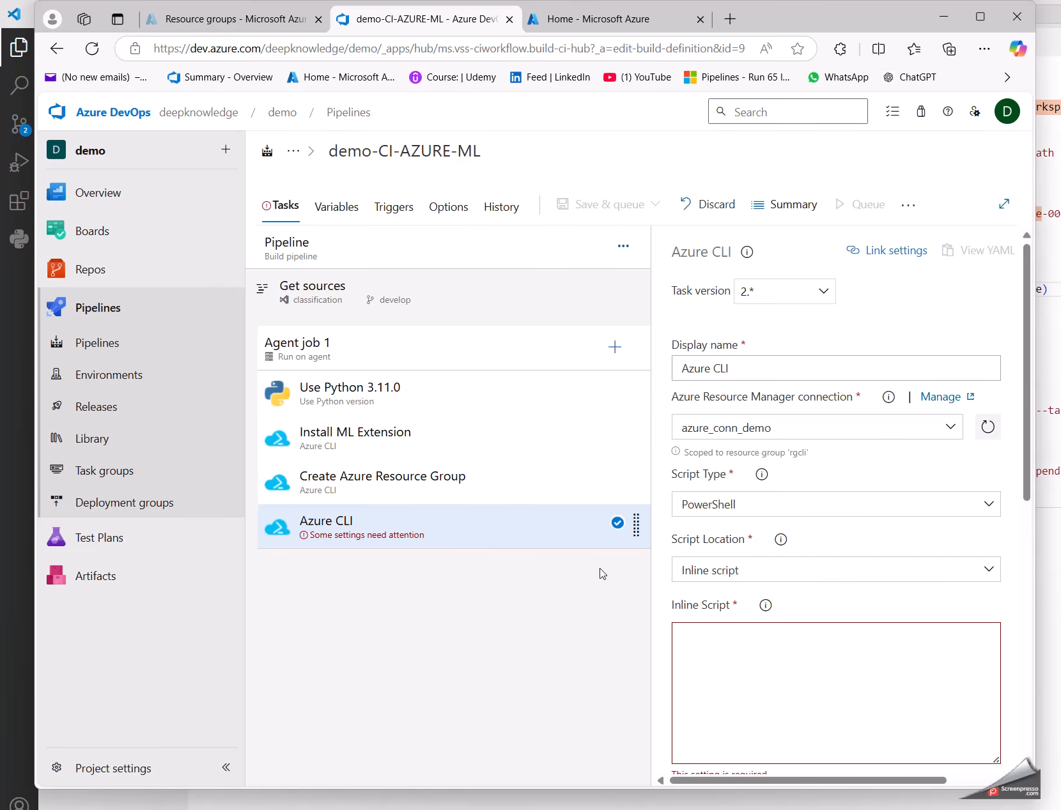
pyautogui.click(771, 659)
pyautogui.hotkey('ctrl', 'v')
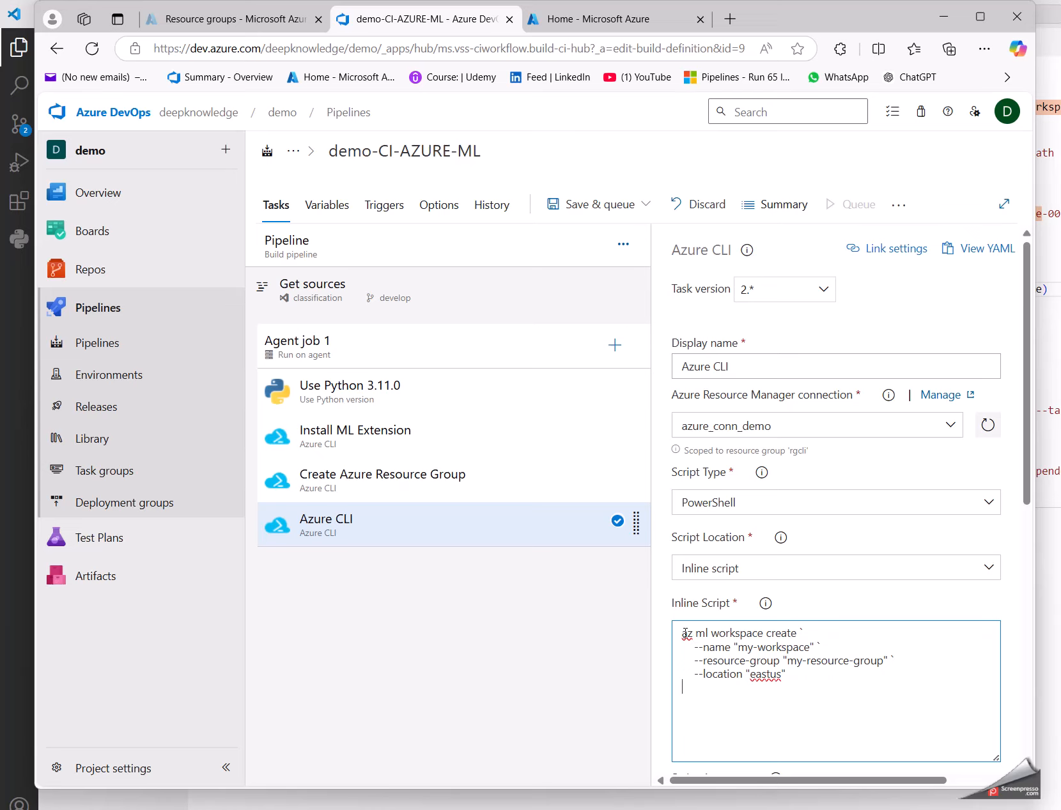
pyautogui.doubleClick(685, 634)
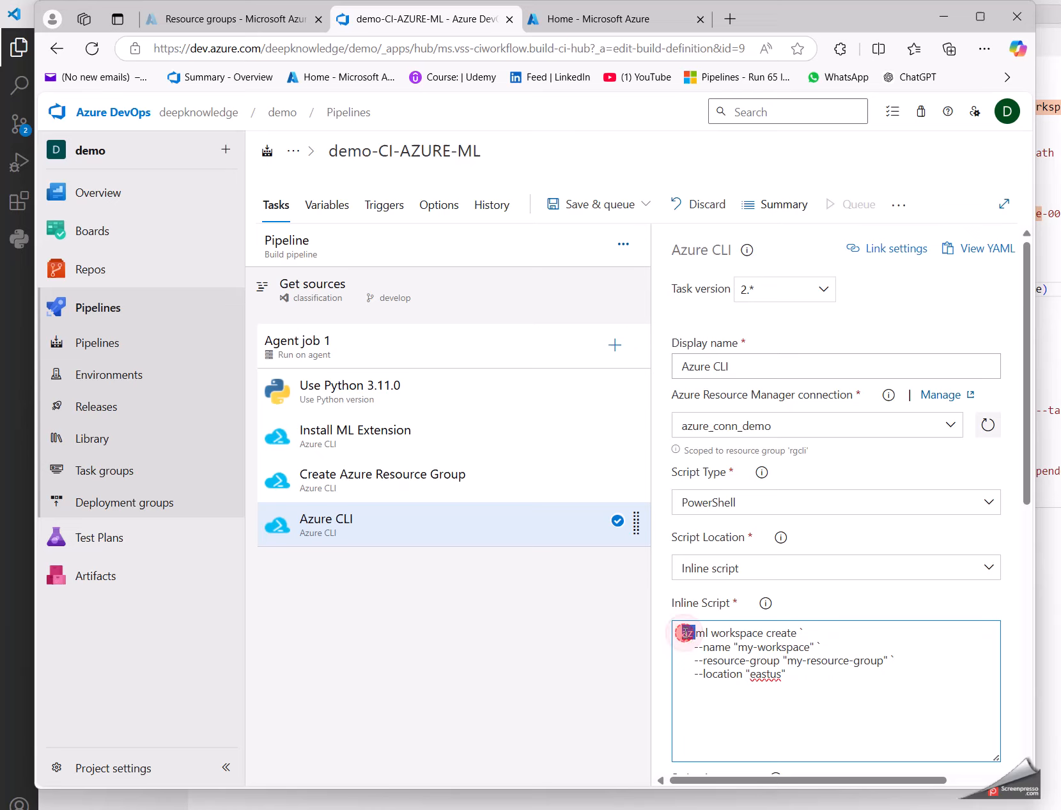
pyautogui.click(775, 636)
pyautogui.tripleClick(710, 646)
pyautogui.click(709, 646)
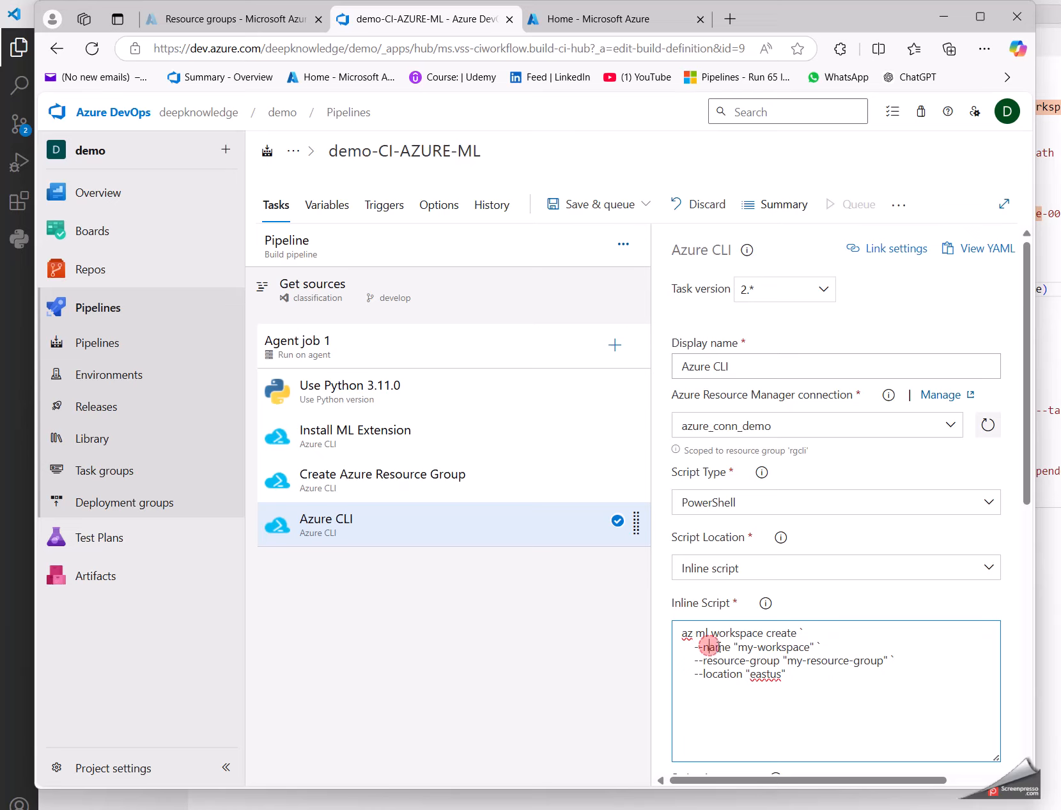
pyautogui.moveTo(739, 647); pyautogui.dragTo(809, 647)
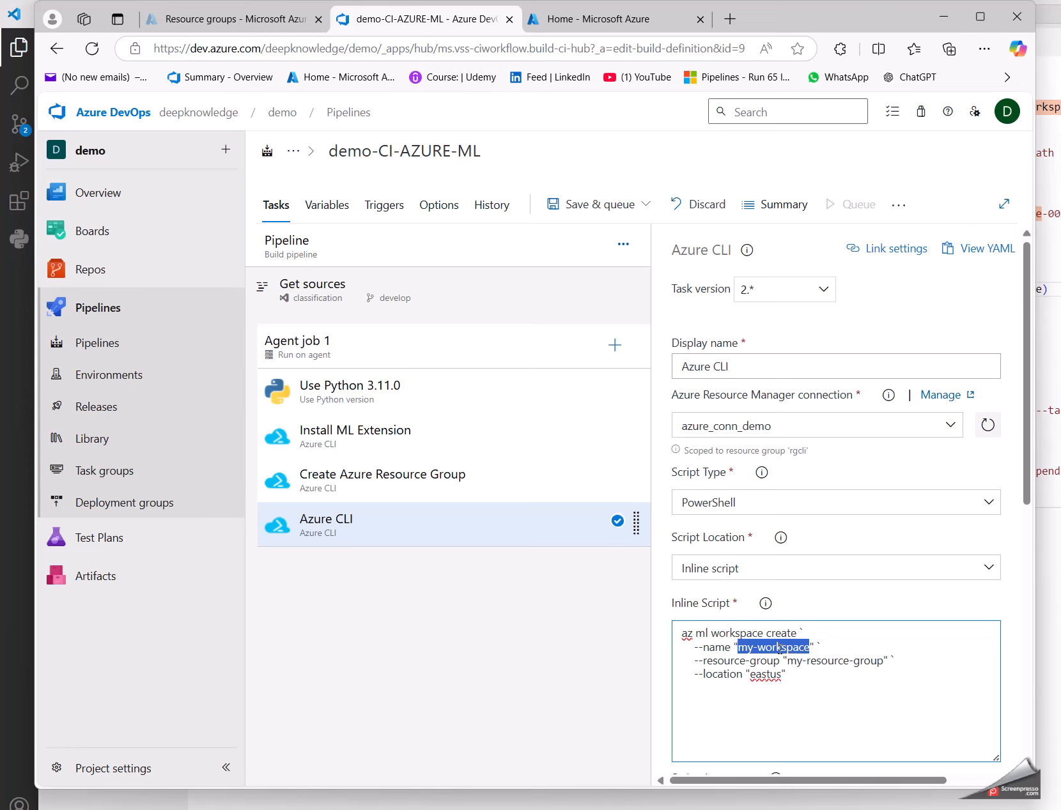
# Step: Copy a workspace name from the Azure Machine Learning list in the Azure portal and set the script's --name value to "ws_demo_cli01"
pyautogui.click(211, 19)
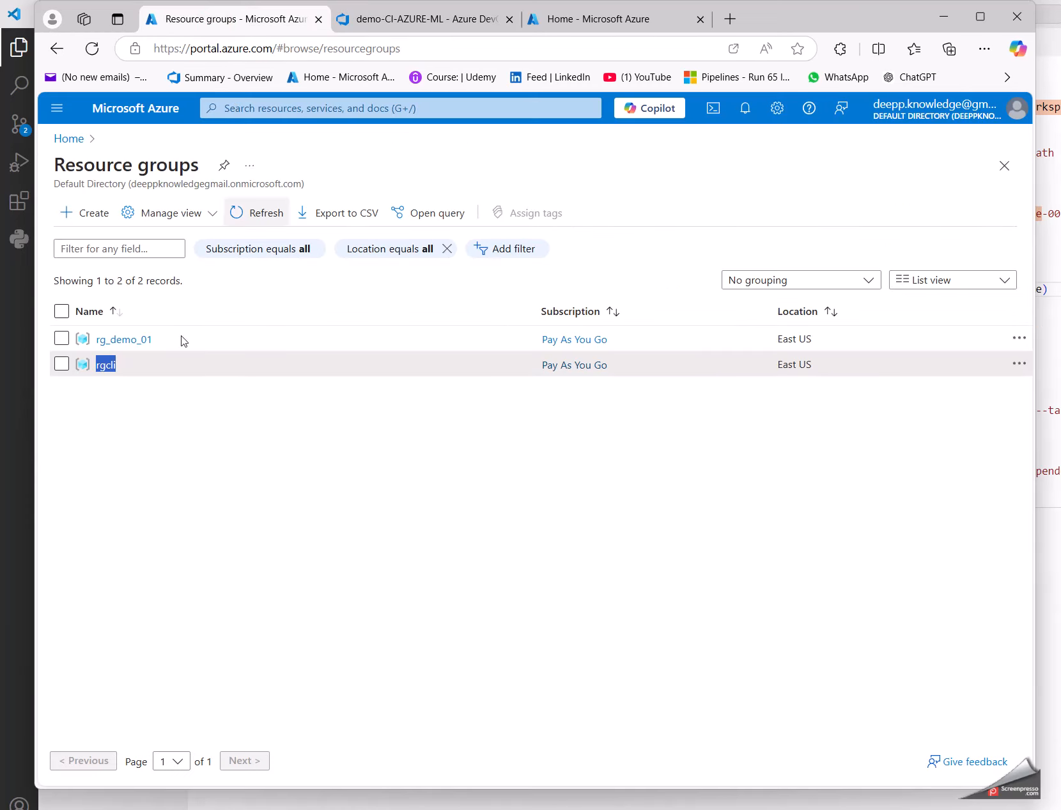
pyautogui.click(123, 109)
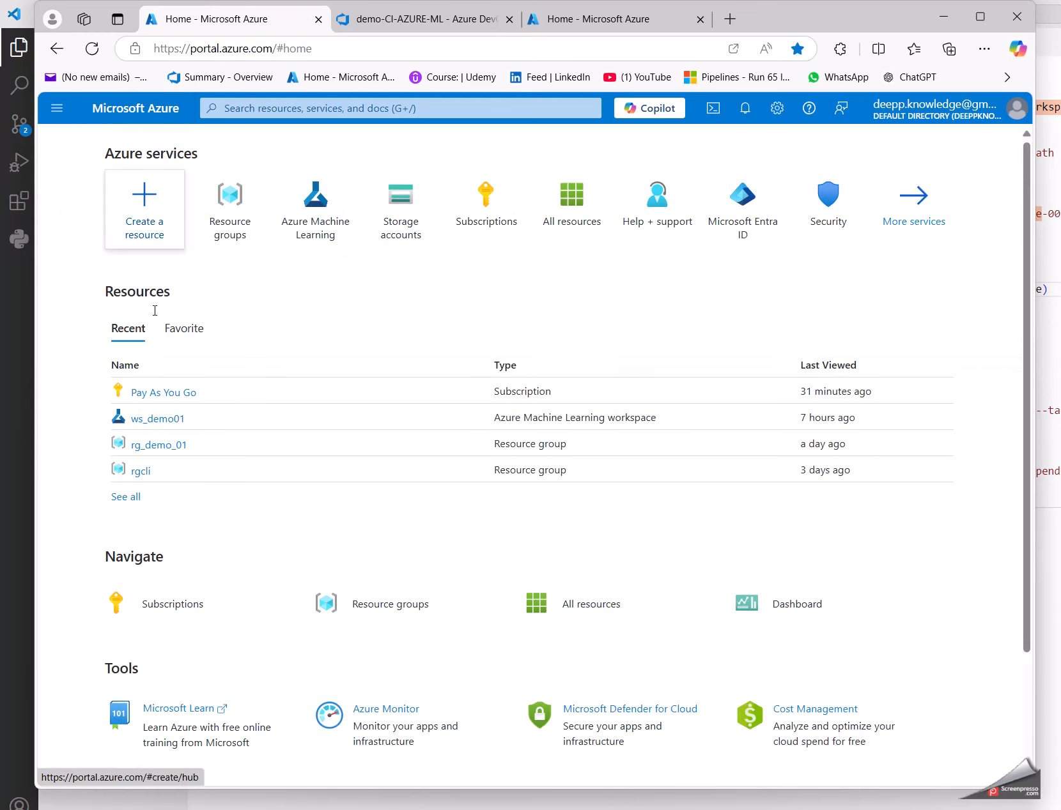
pyautogui.click(315, 227)
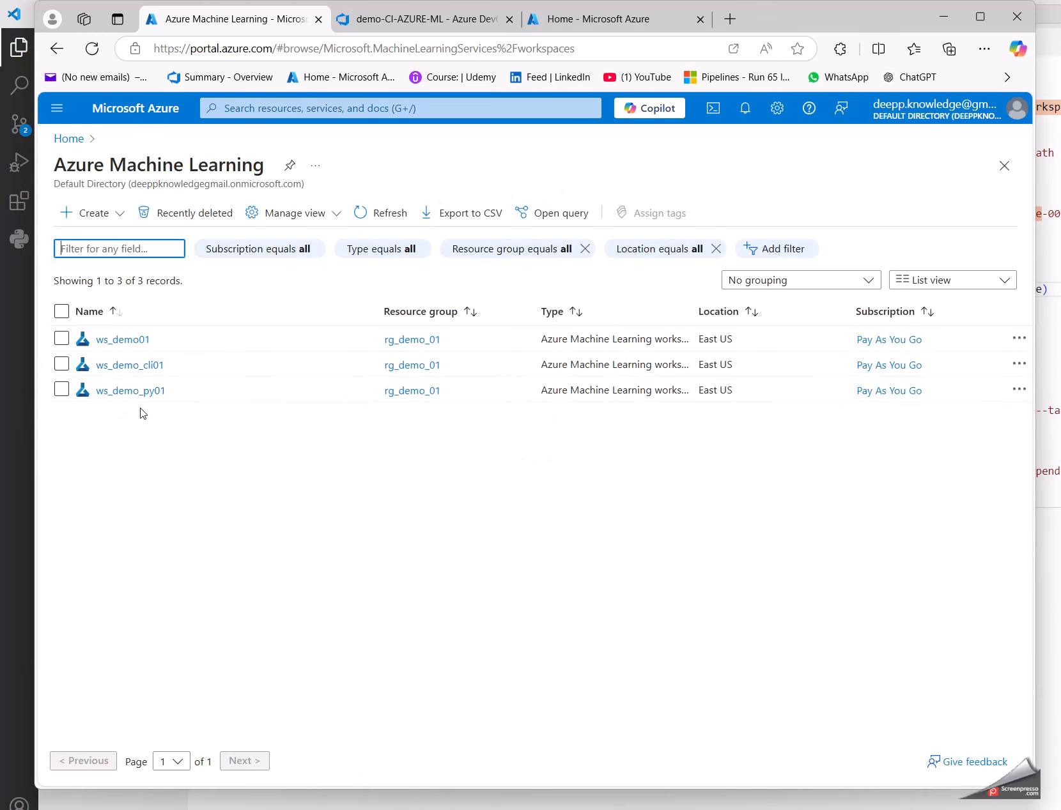
pyautogui.moveTo(231, 390); pyautogui.dragTo(87, 391)
pyautogui.hotkey('ctrl', 'c')
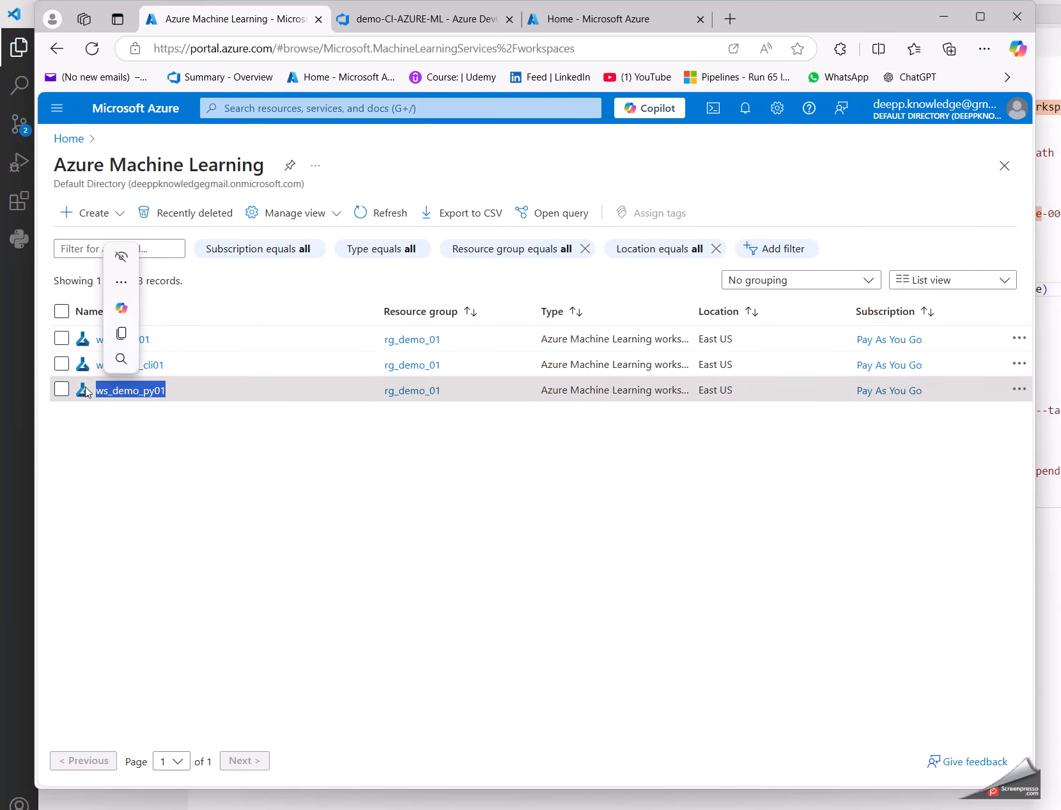
pyautogui.click(409, 19)
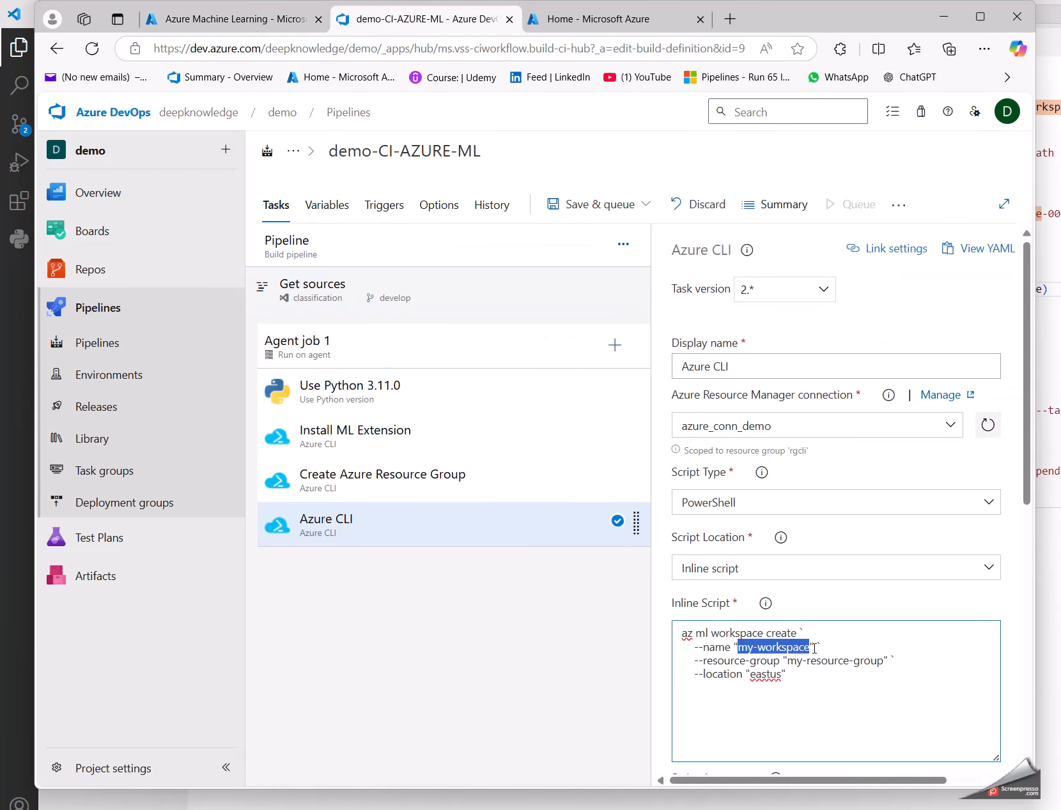
pyautogui.hotkey('ctrl', 'v')
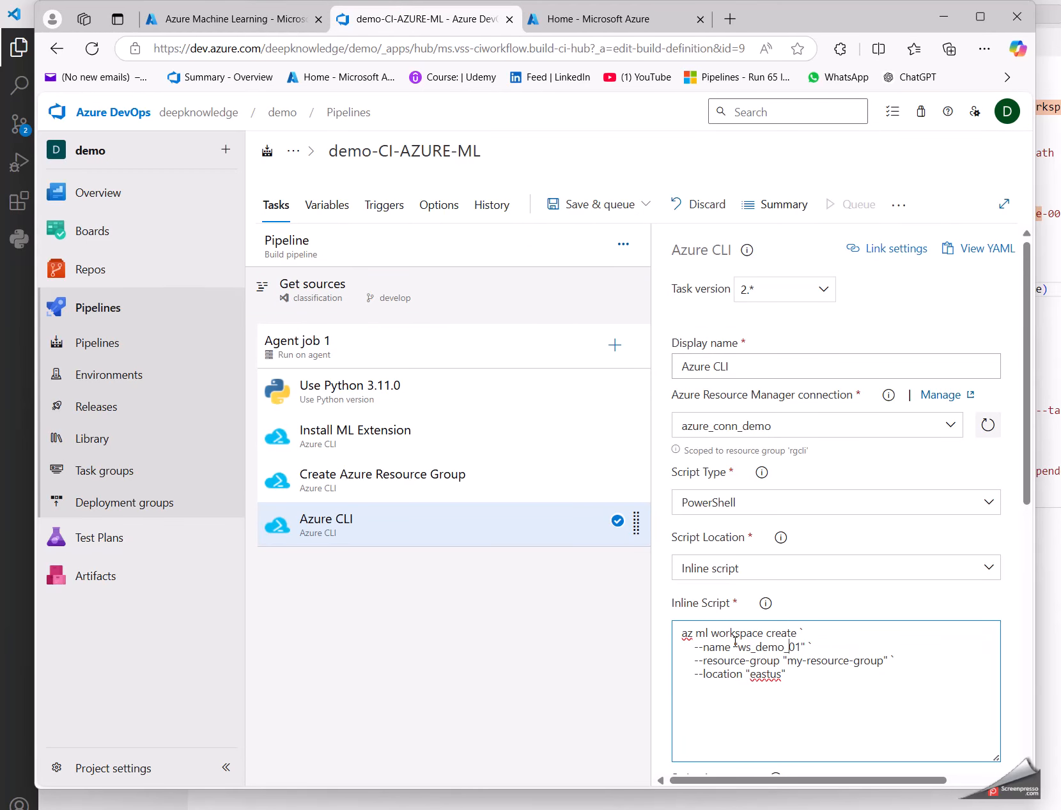
pyautogui.write('cli')
# Step: Check the resource group in the Create Azure Resource Group task and portal workspace list, and copy the RESOURCE_GROUP variable name from the pipeline variables
pyautogui.click(816, 656)
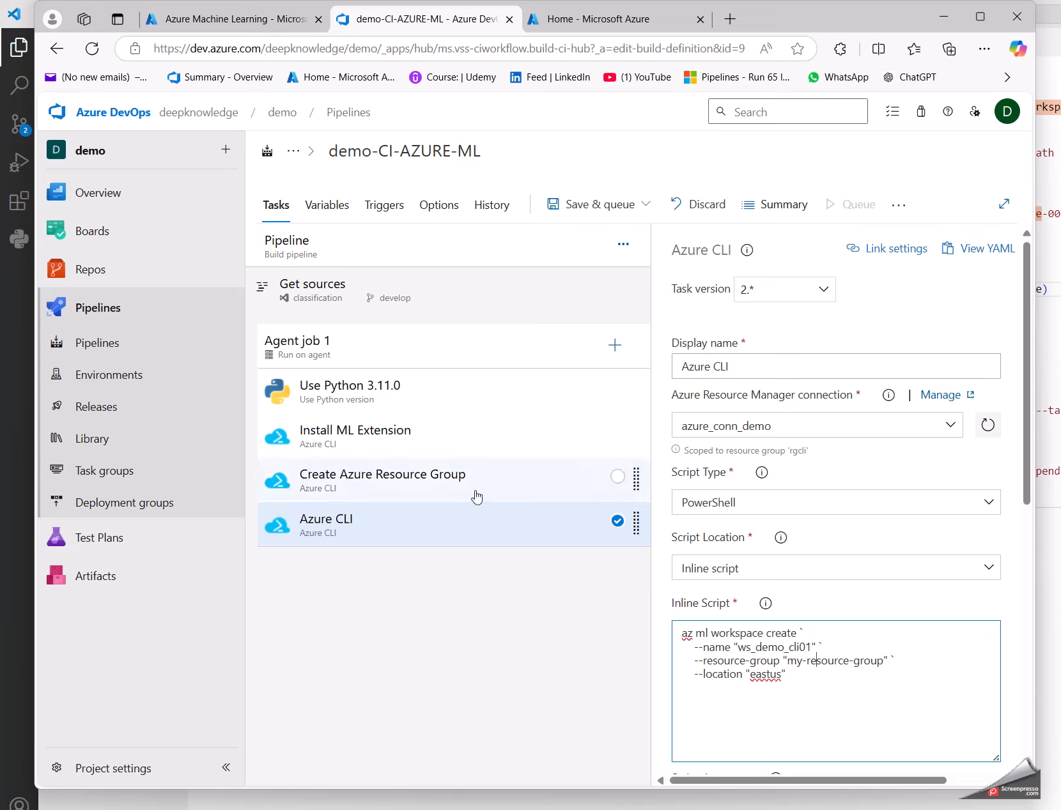
pyautogui.click(344, 483)
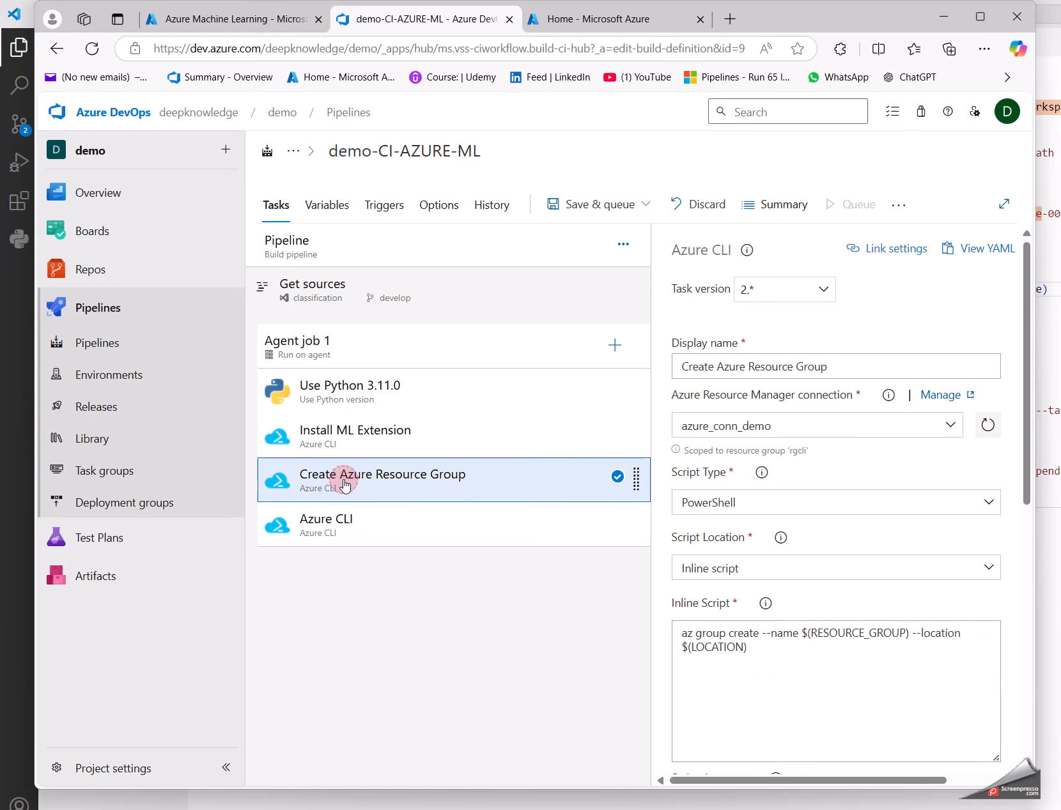
pyautogui.click(211, 26)
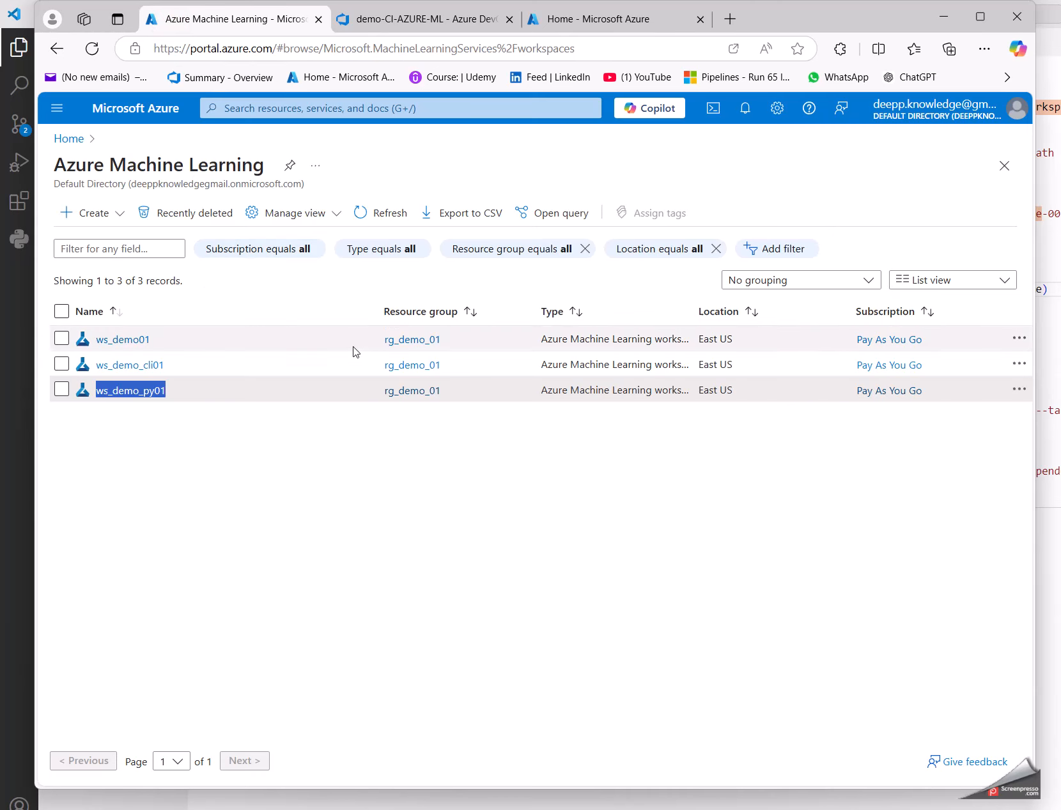
pyautogui.moveTo(384, 341); pyautogui.dragTo(445, 341)
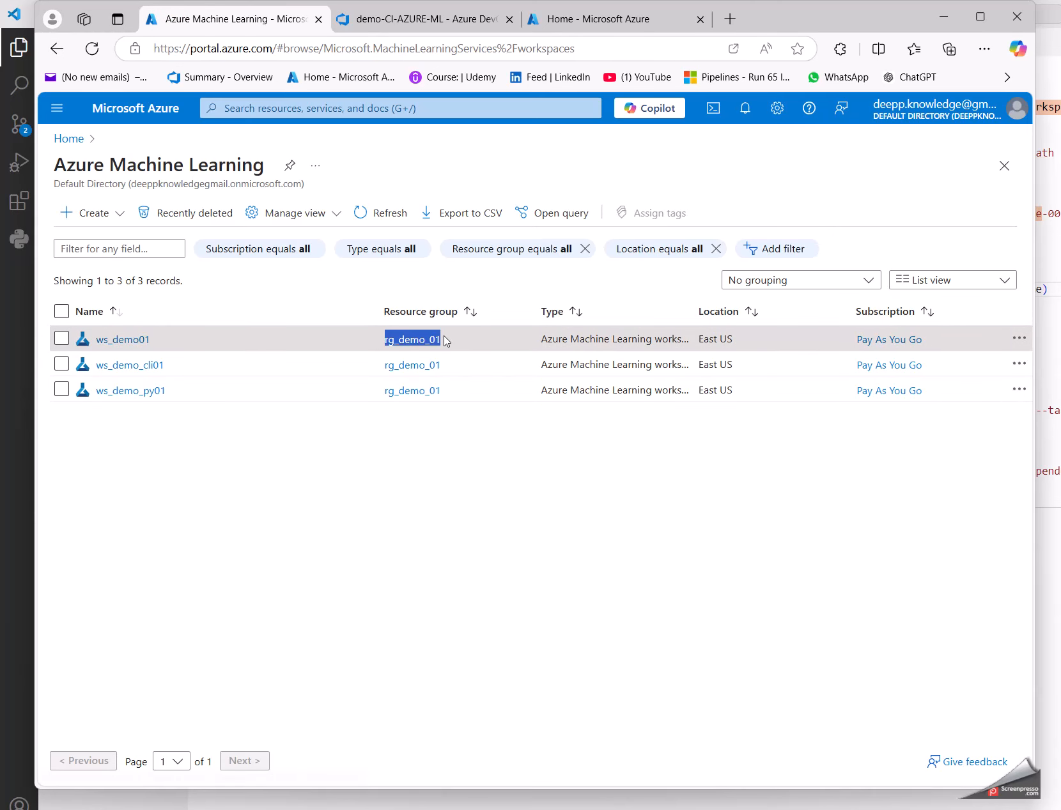
pyautogui.click(472, 281)
pyautogui.click(399, 19)
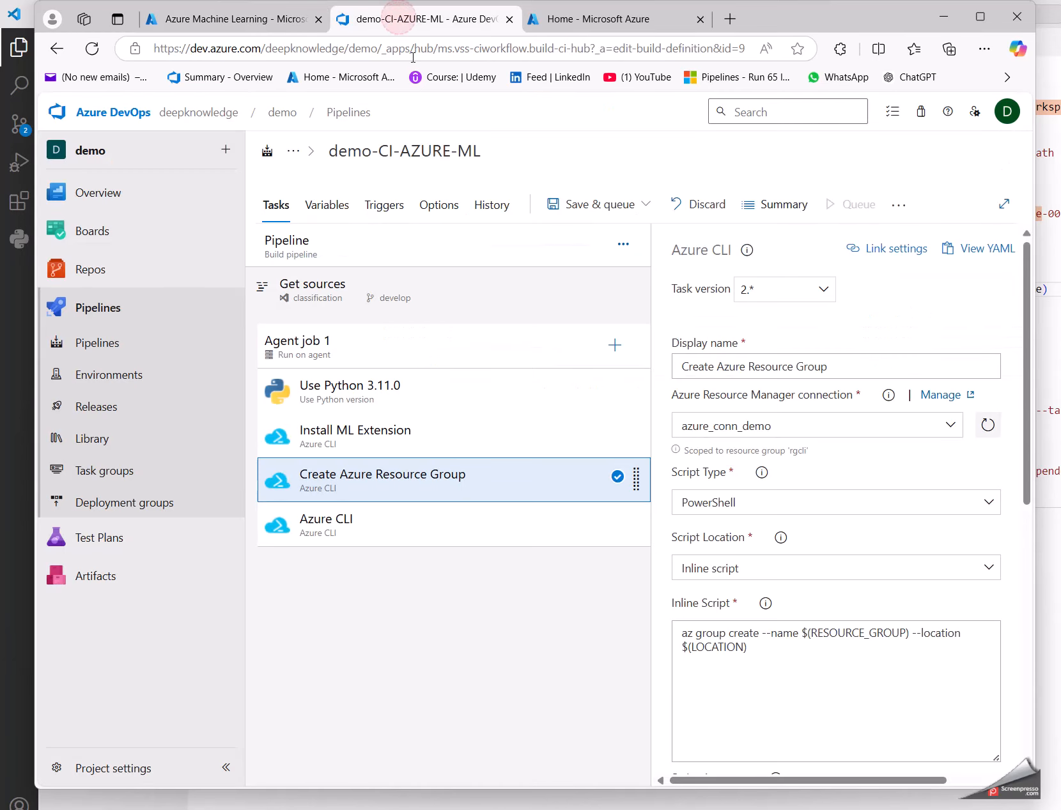
pyautogui.click(324, 205)
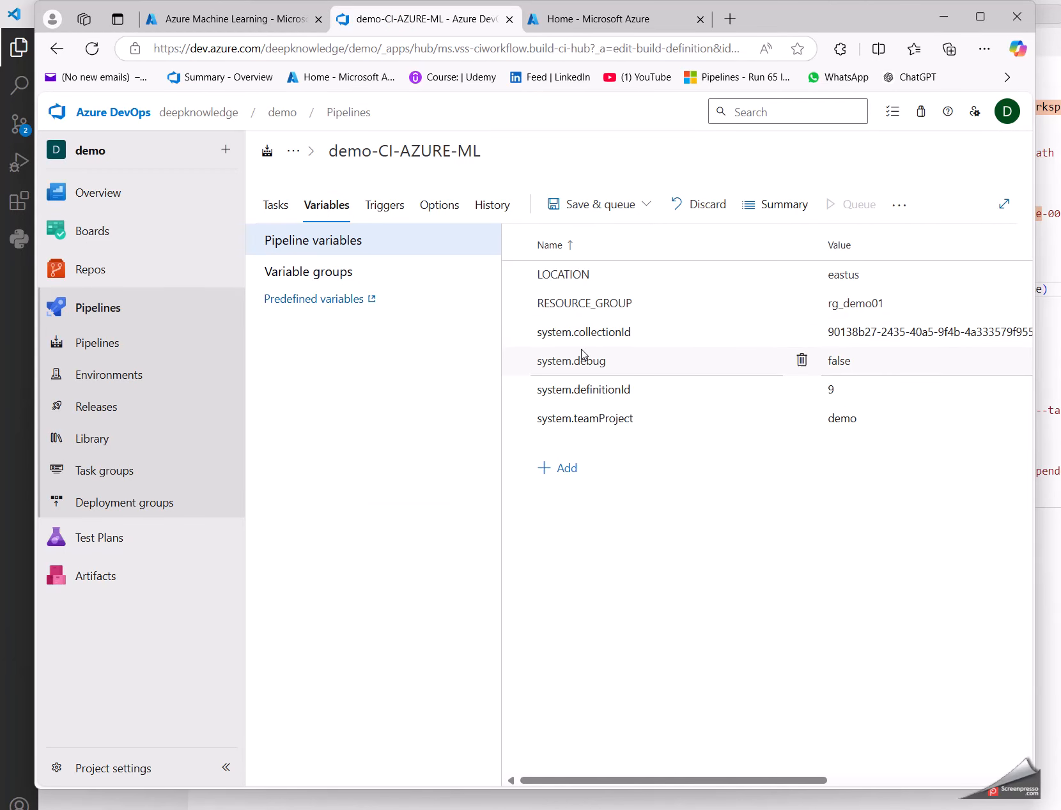
pyautogui.click(588, 306)
pyautogui.doubleClick(587, 306)
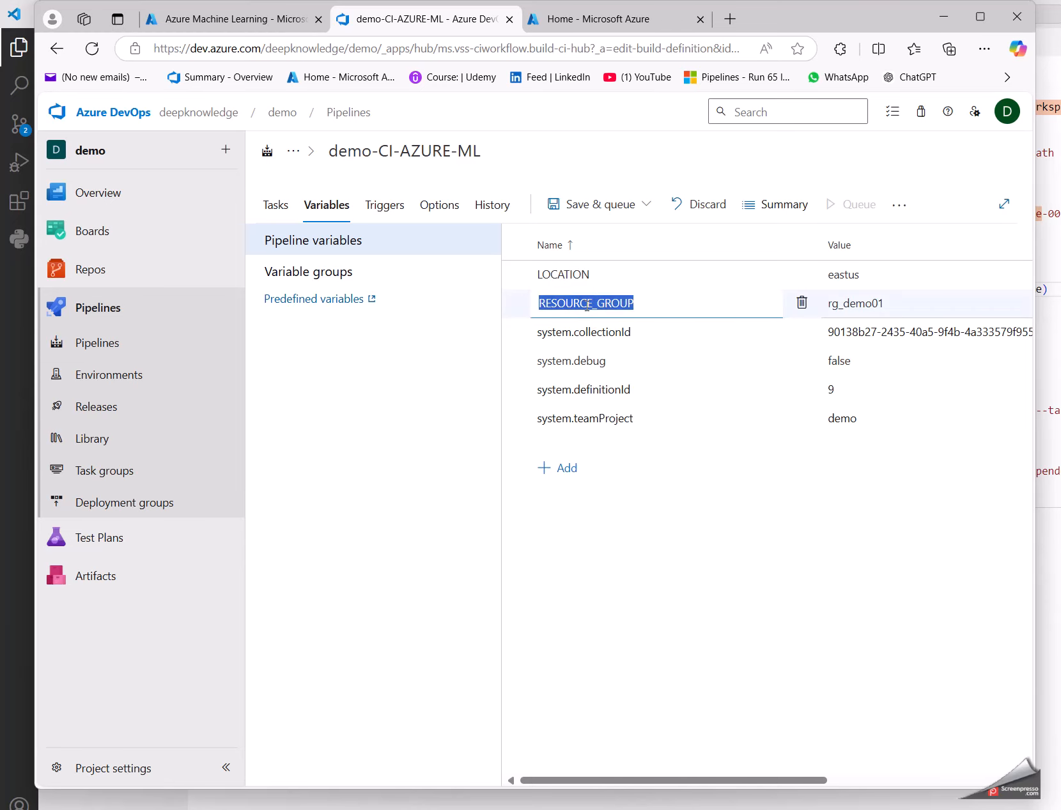
# Step: Replace the quoted "my-resource-group" placeholder in the new Azure CLI task's inline script with $(RESOURCE_GROUP)
pyautogui.click(269, 207)
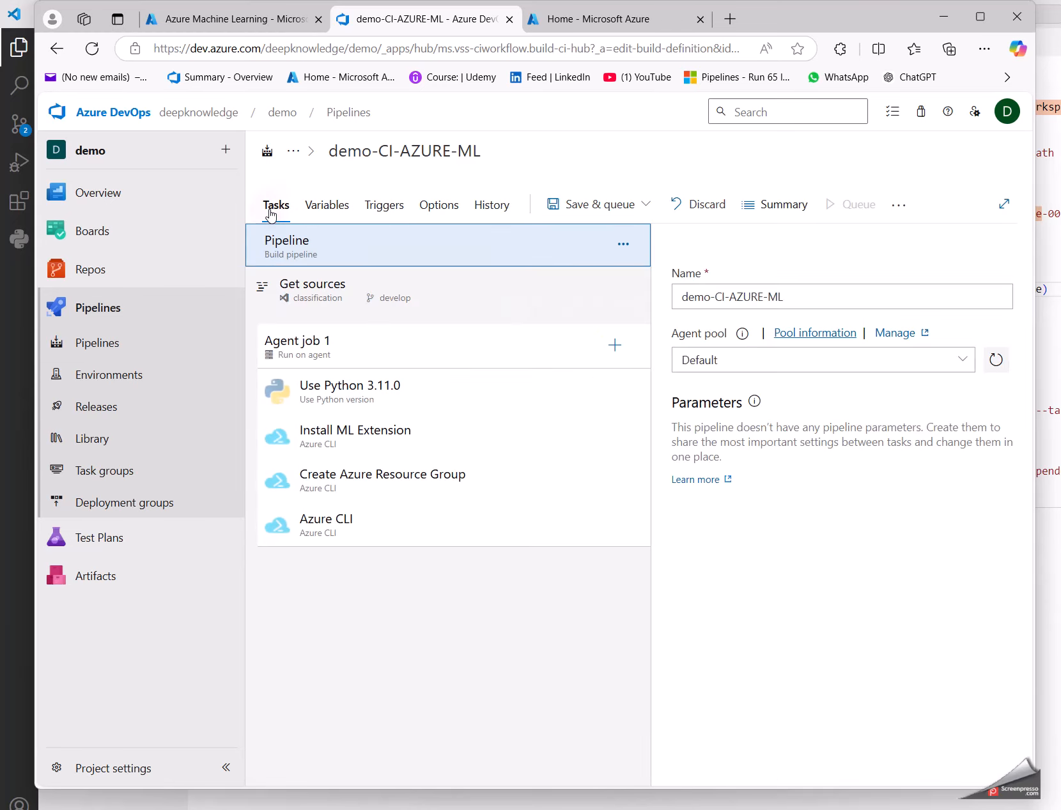
pyautogui.click(425, 521)
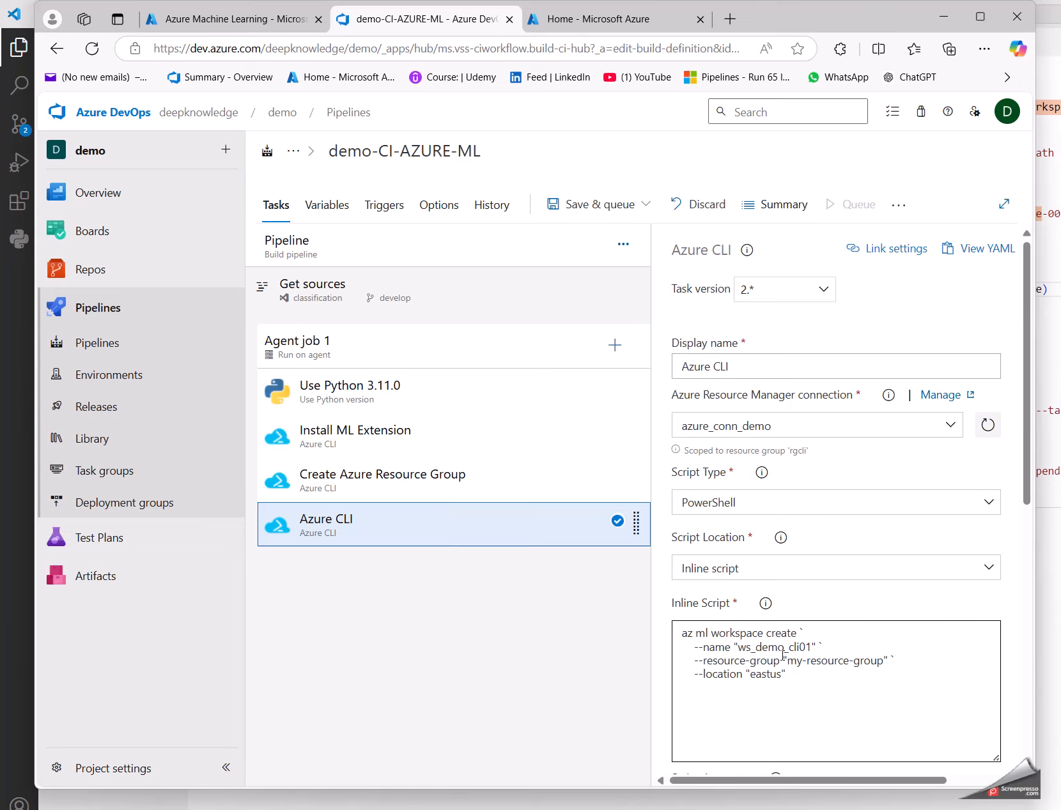
pyautogui.moveTo(787, 662); pyautogui.dragTo(883, 662)
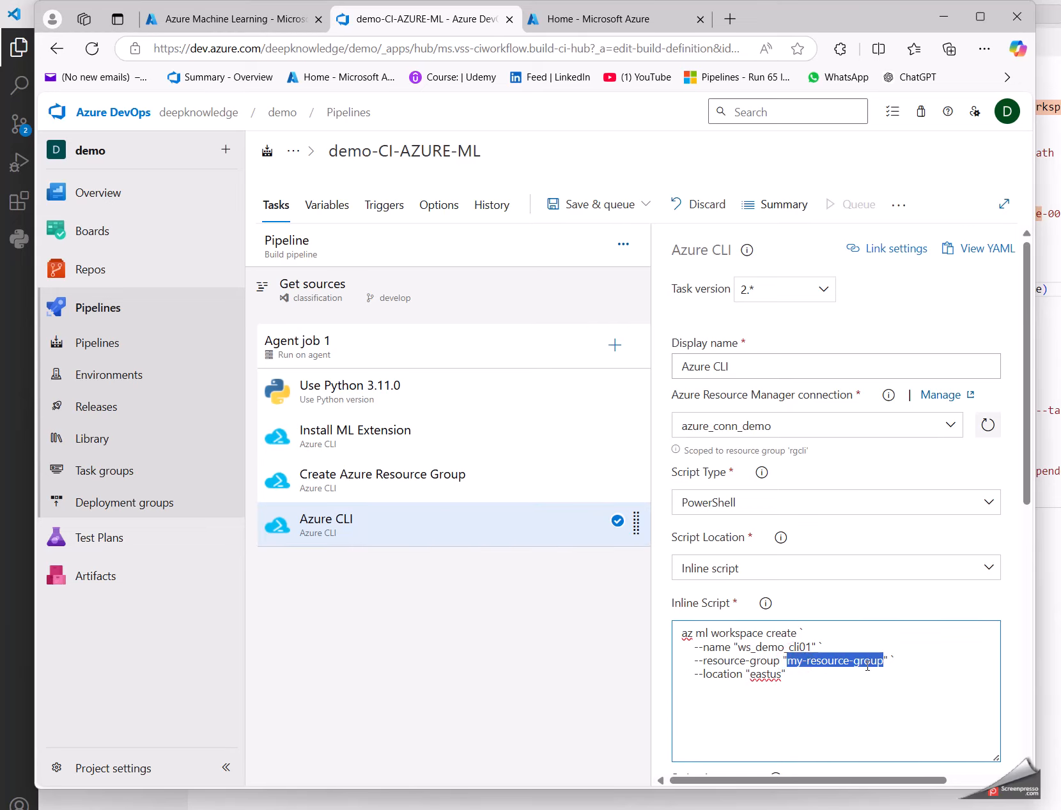
pyautogui.press('BackSpace')
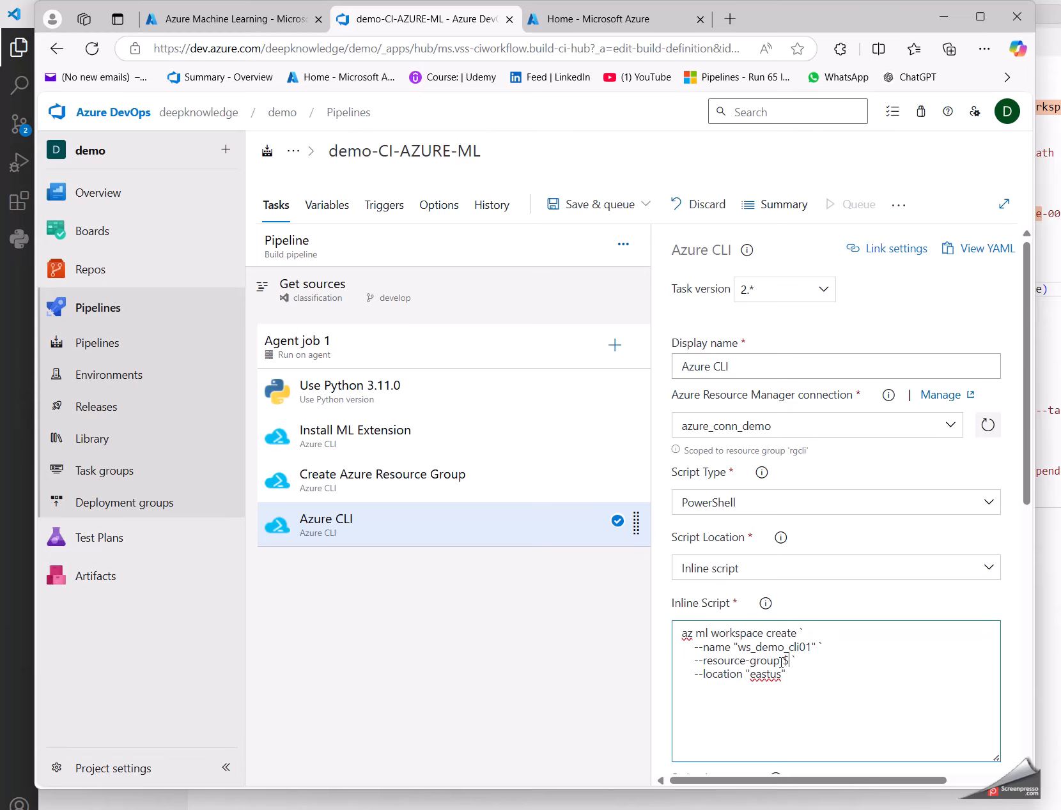
pyautogui.hotkey('ctrl', 'v')
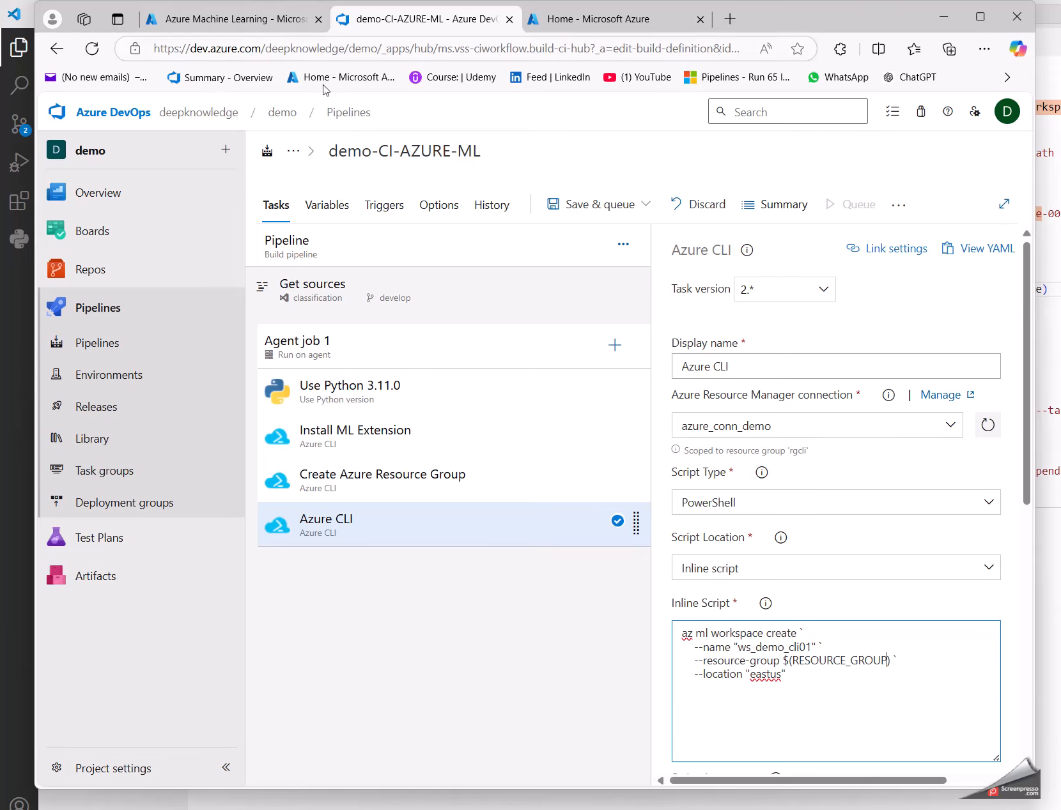
# Step: Copy the LOCATION variable name from the pipeline variables and set the new Azure CLI task's --location argument to $(LOCATION)
pyautogui.click(329, 207)
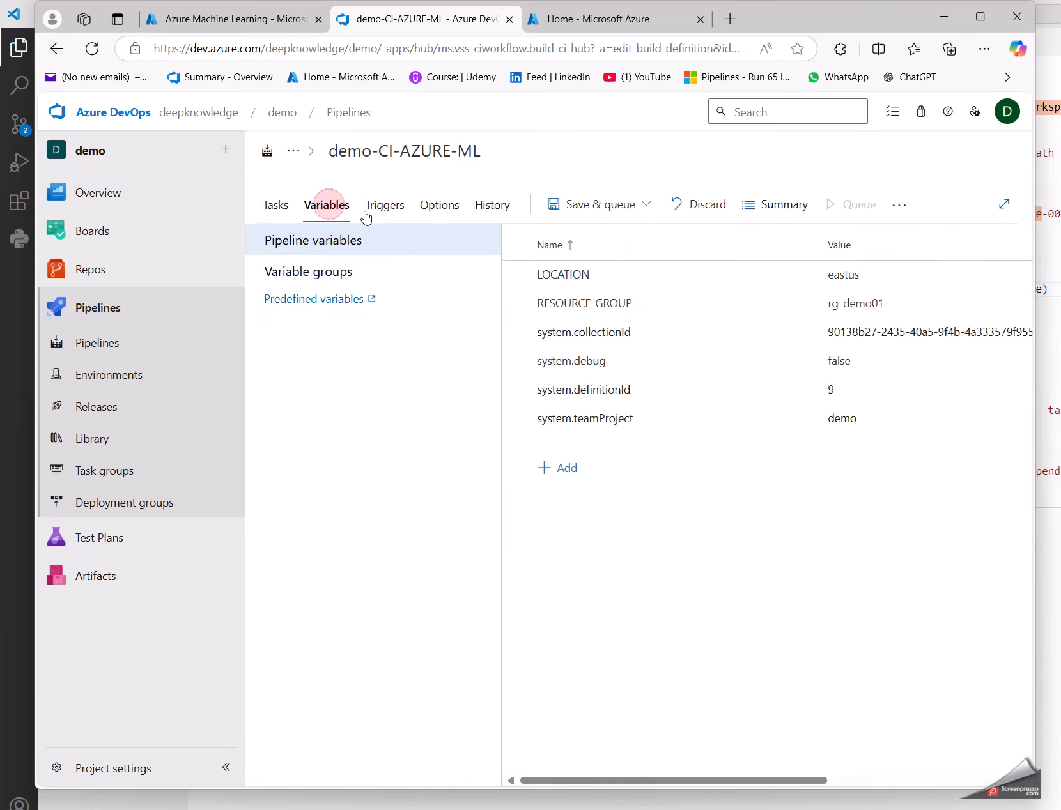
pyautogui.doubleClick(565, 274)
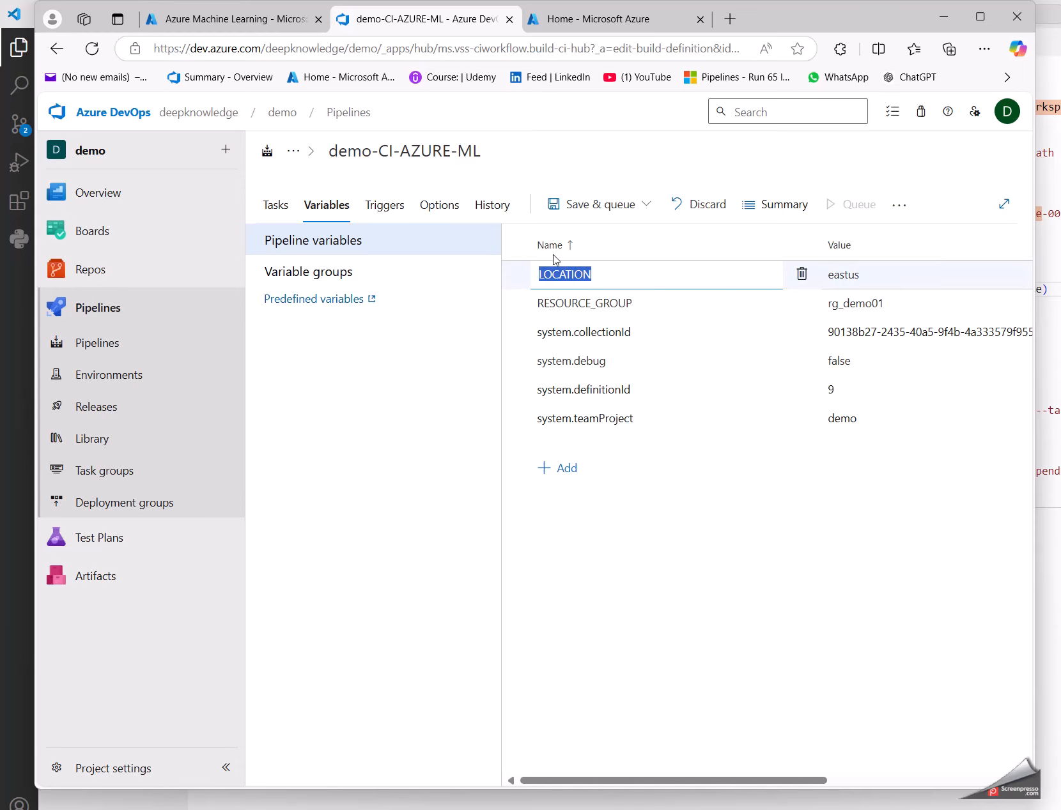
pyautogui.click(275, 206)
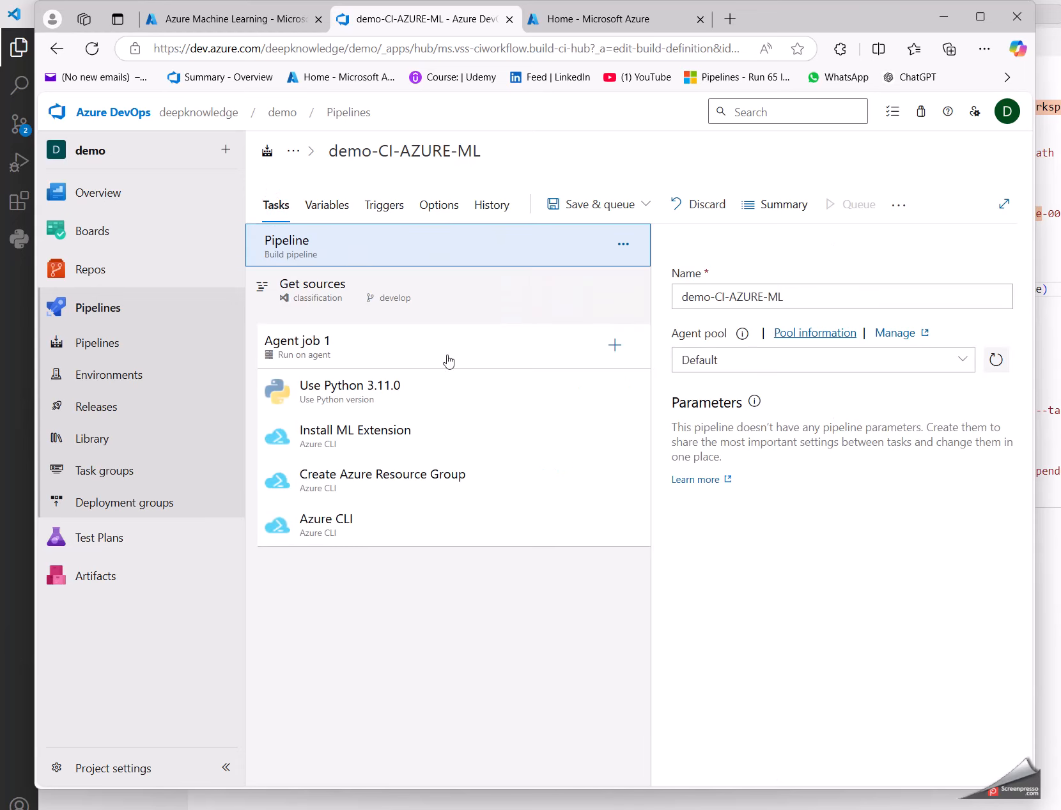
pyautogui.click(373, 524)
pyautogui.doubleClick(765, 675)
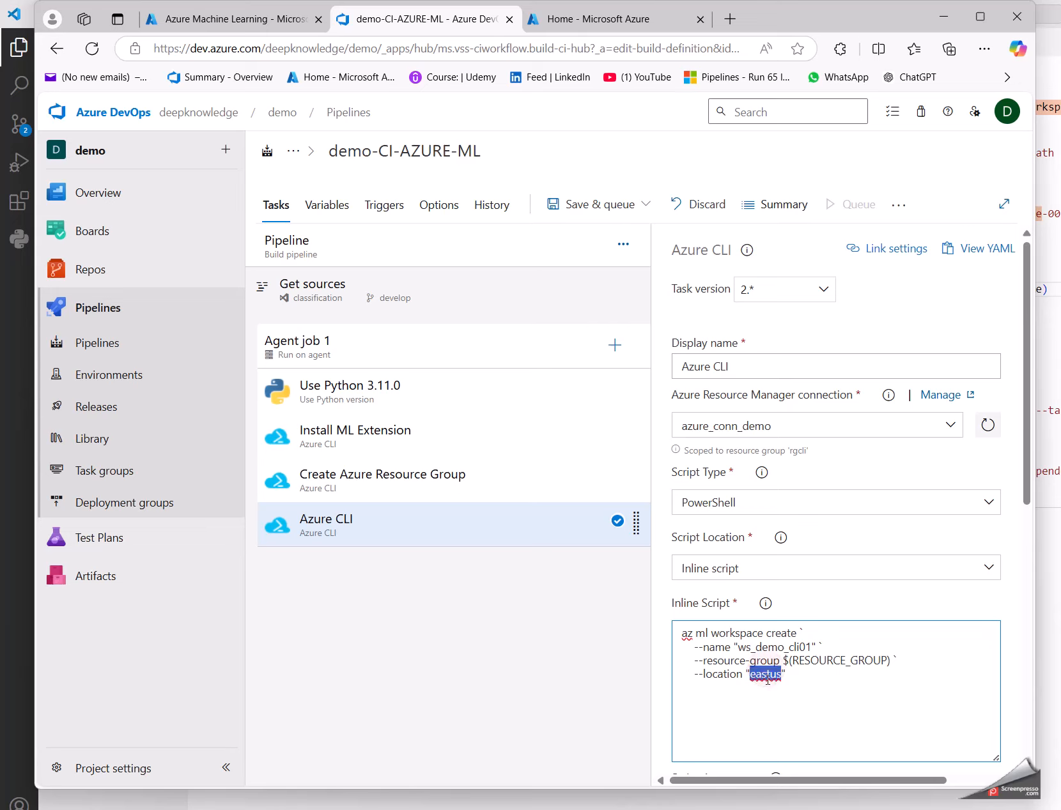
pyautogui.press('BackSpace')
pyautogui.write('$(LOCATION')
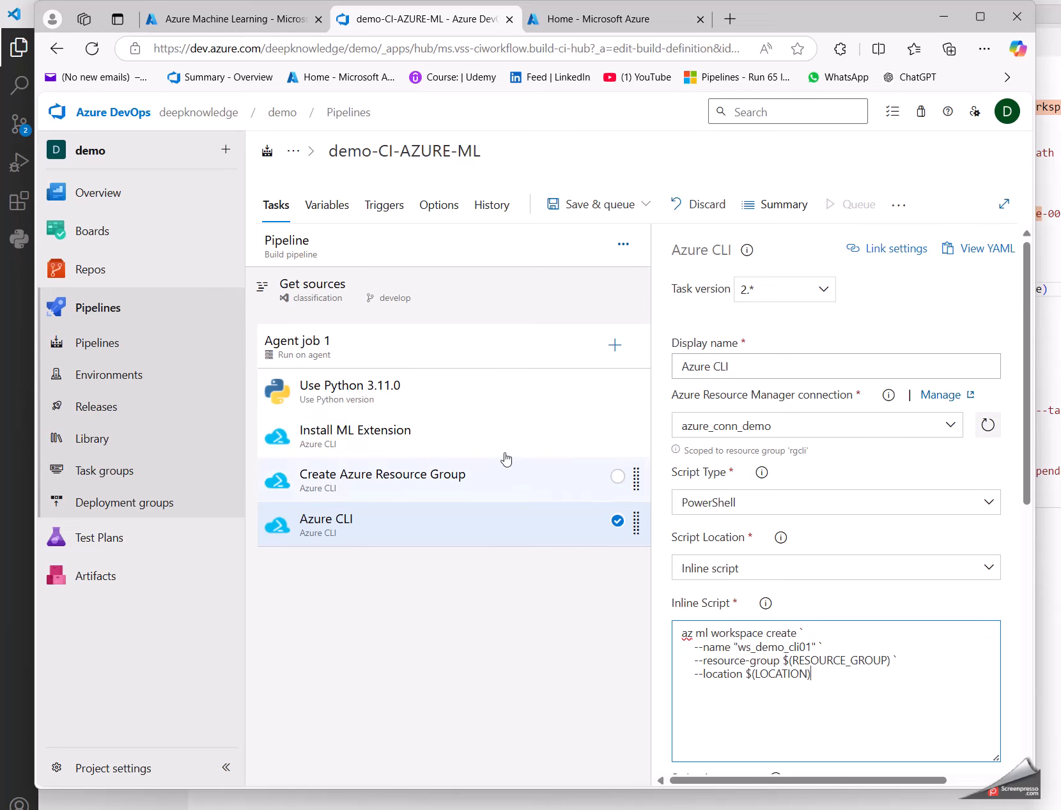
# Step: Disable the Install ML Extension task in the demo-CI-AZURE-ML pipeline
pyautogui.click(464, 444)
pyautogui.rightClick(456, 438)
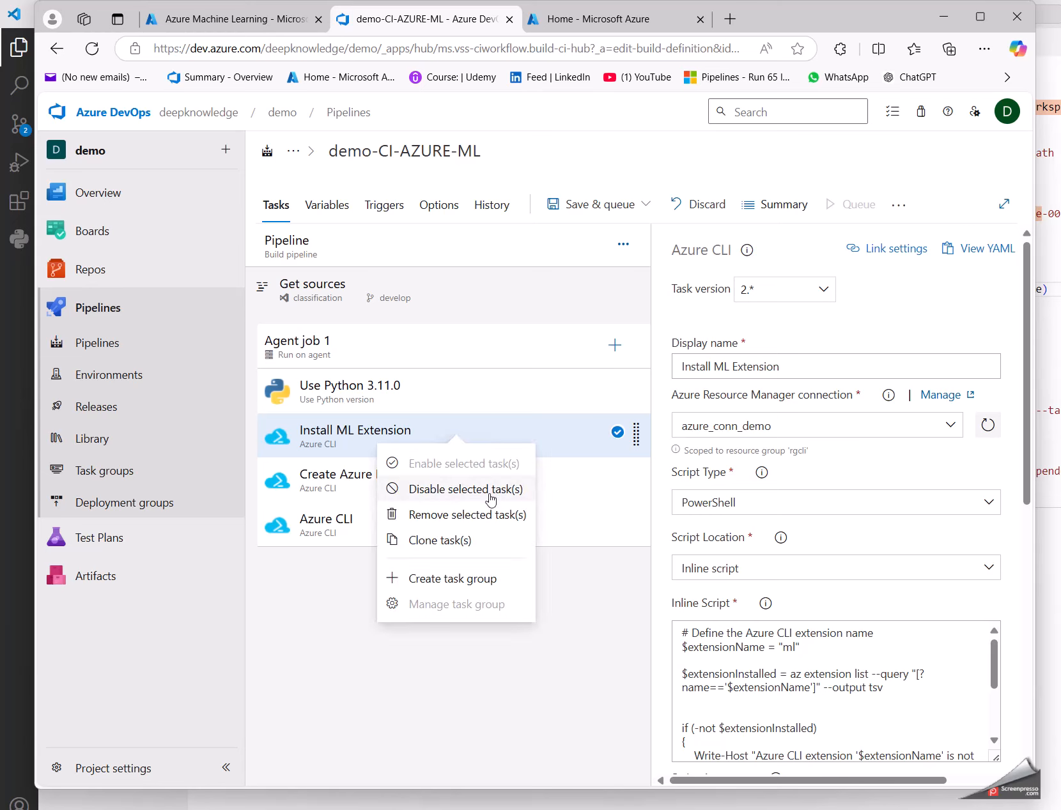
pyautogui.click(433, 490)
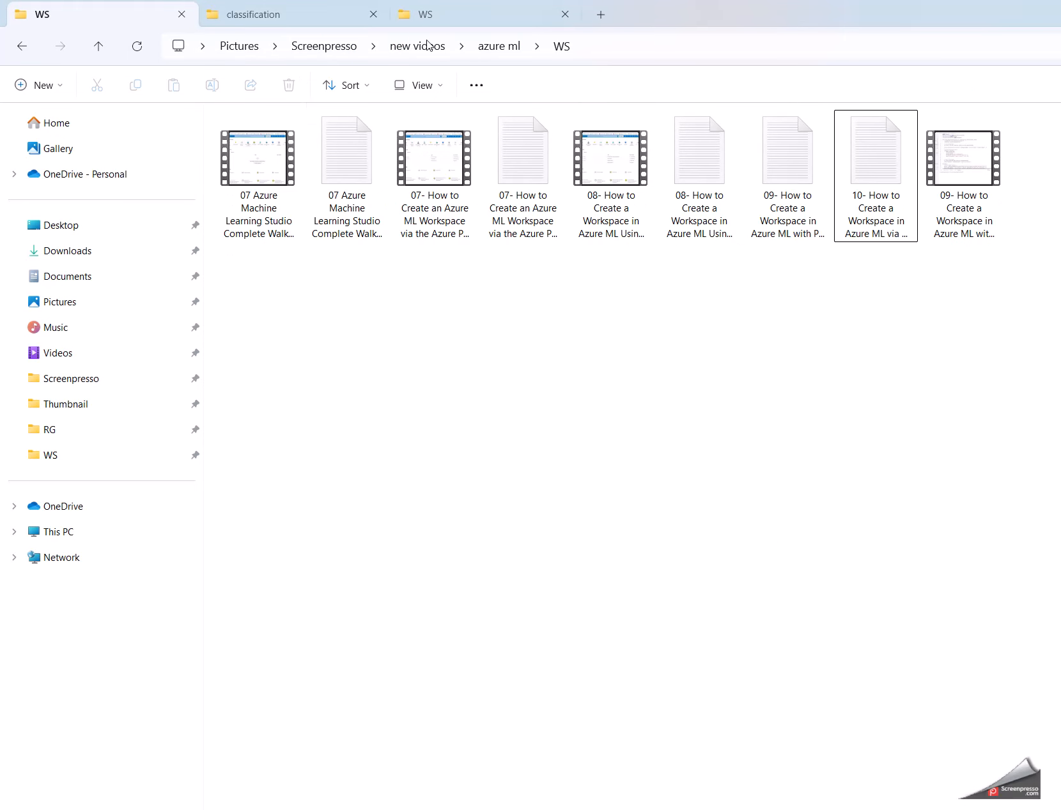
# Step: Switch to File Explorer, open a terminal in D:\agent, start the self-hosted agent with .\run.cmd, and minimise the terminal
pyautogui.click(58, 533)
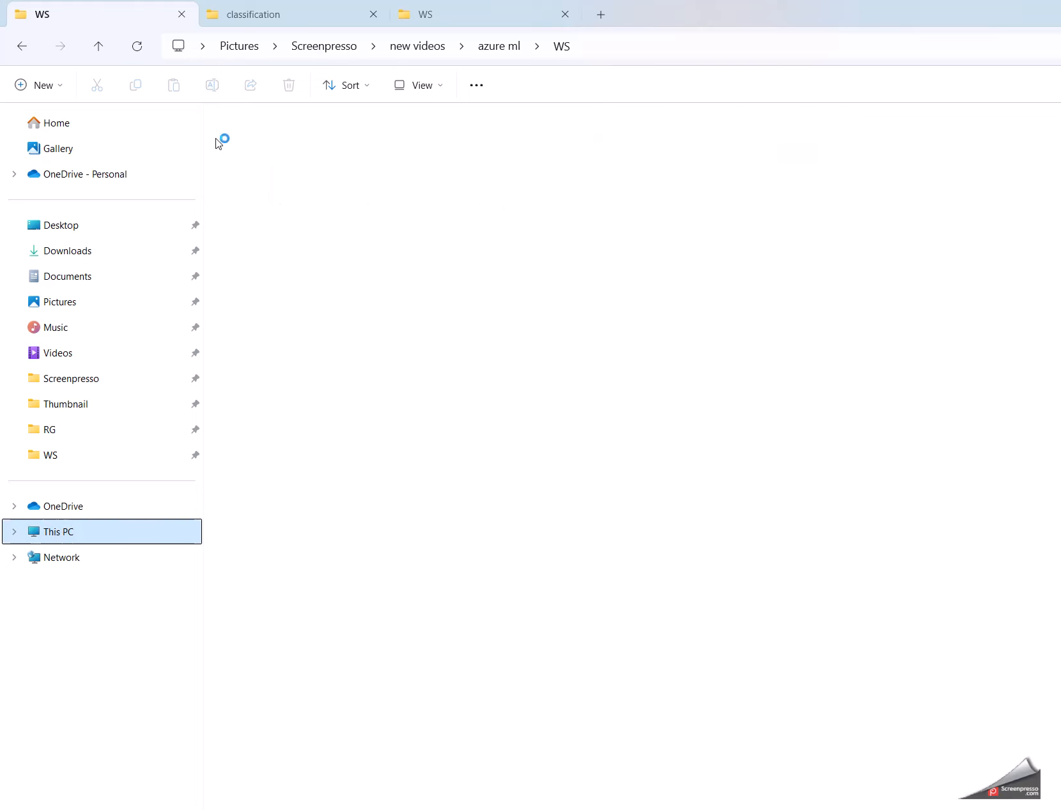
pyautogui.click(489, 150)
pyautogui.doubleClick(489, 150)
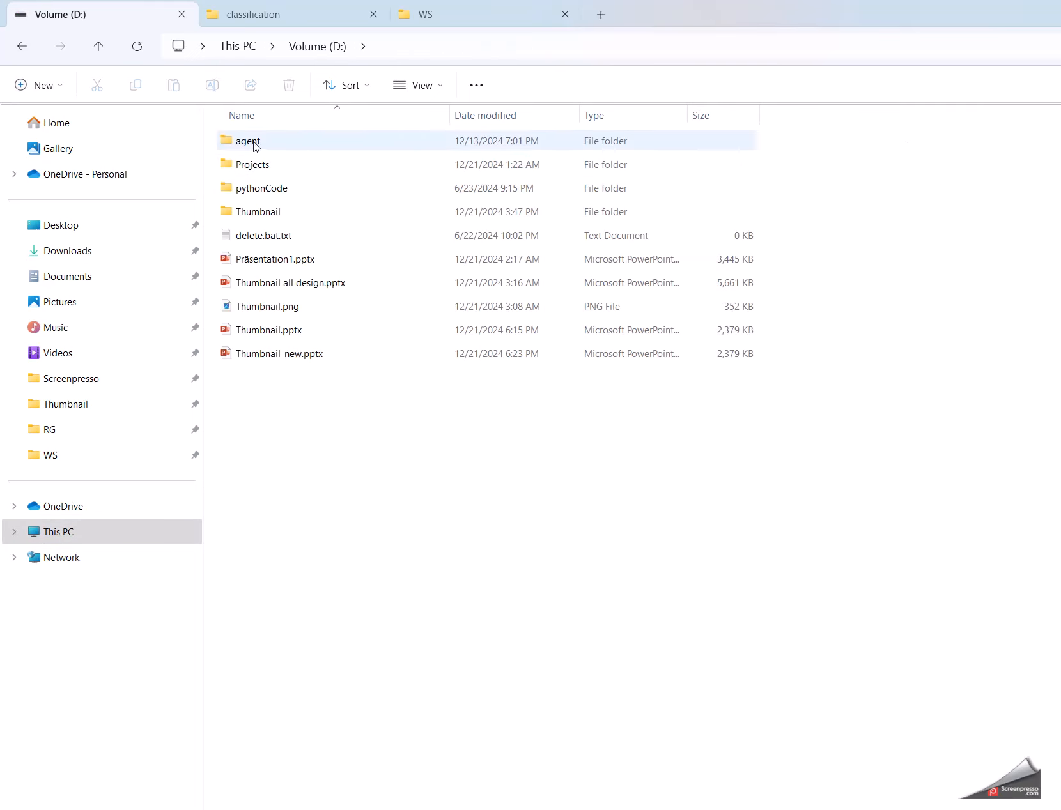
pyautogui.doubleClick(251, 141)
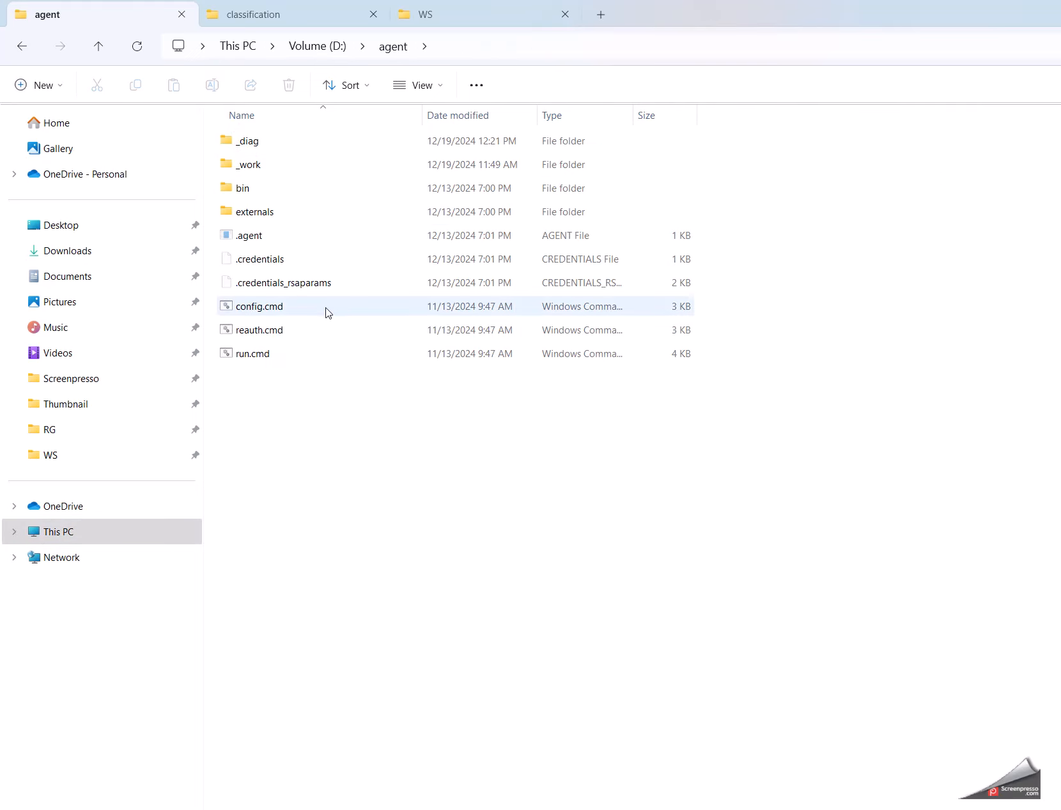
pyautogui.rightClick(388, 484)
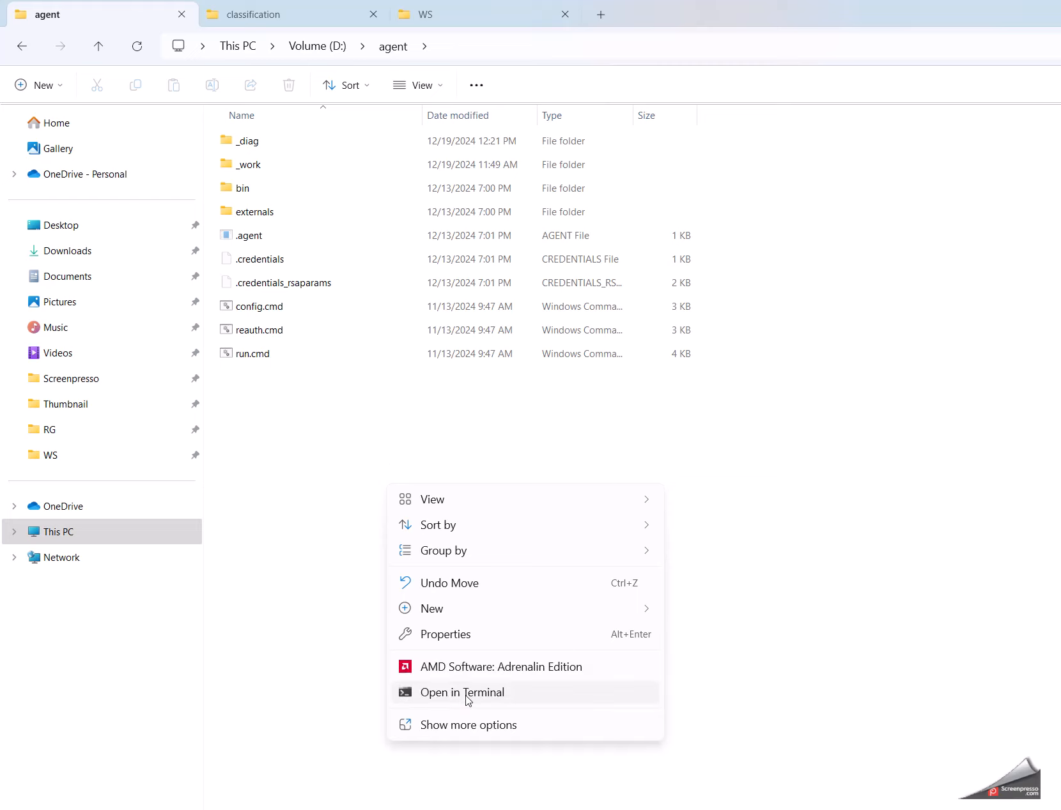
pyautogui.click(466, 696)
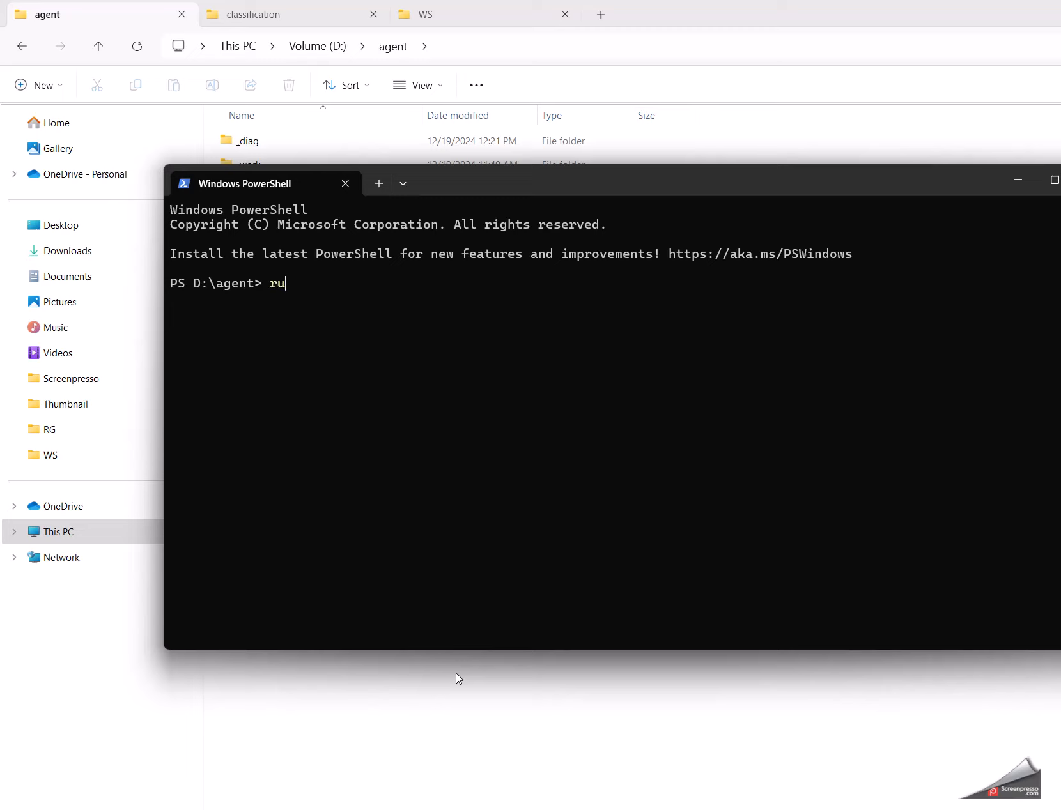
pyautogui.write('run')
pyautogui.press('Tab')
pyautogui.press('Return')
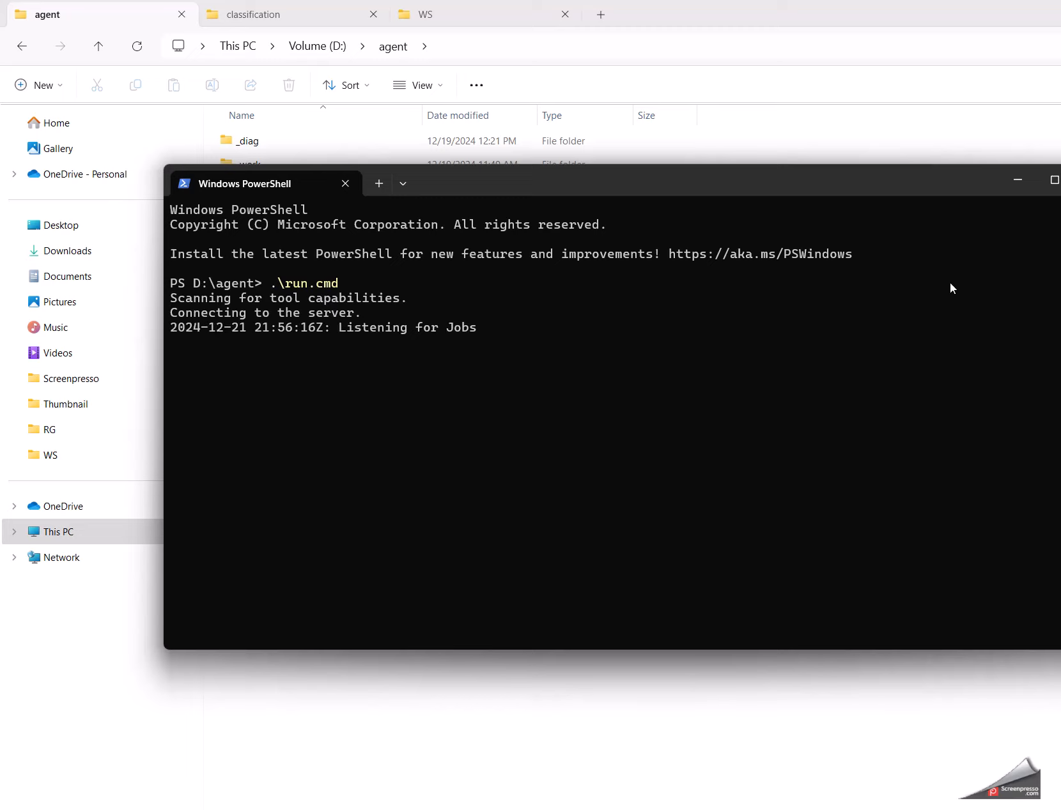
pyautogui.click(1022, 183)
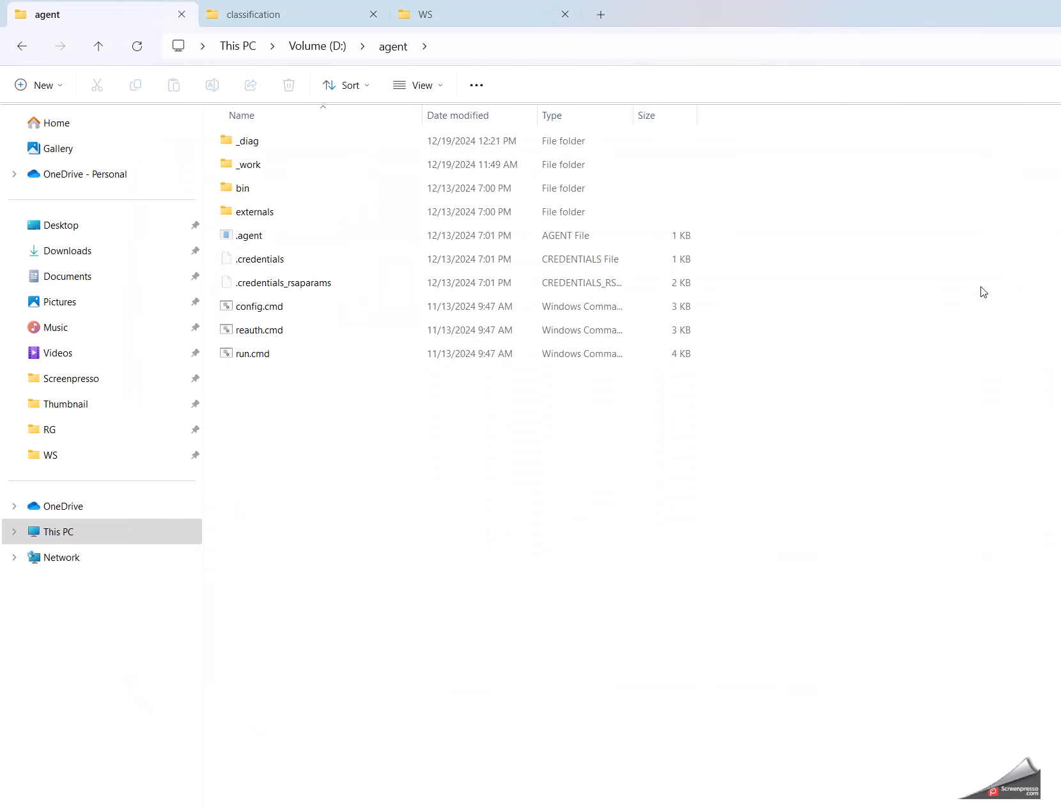
# Step: Switch back to Azure DevOps in the browser, then save and run demo-CI-AZURE-ML on the Default agent pool and develop branch
pyautogui.moveTo(945, 809)
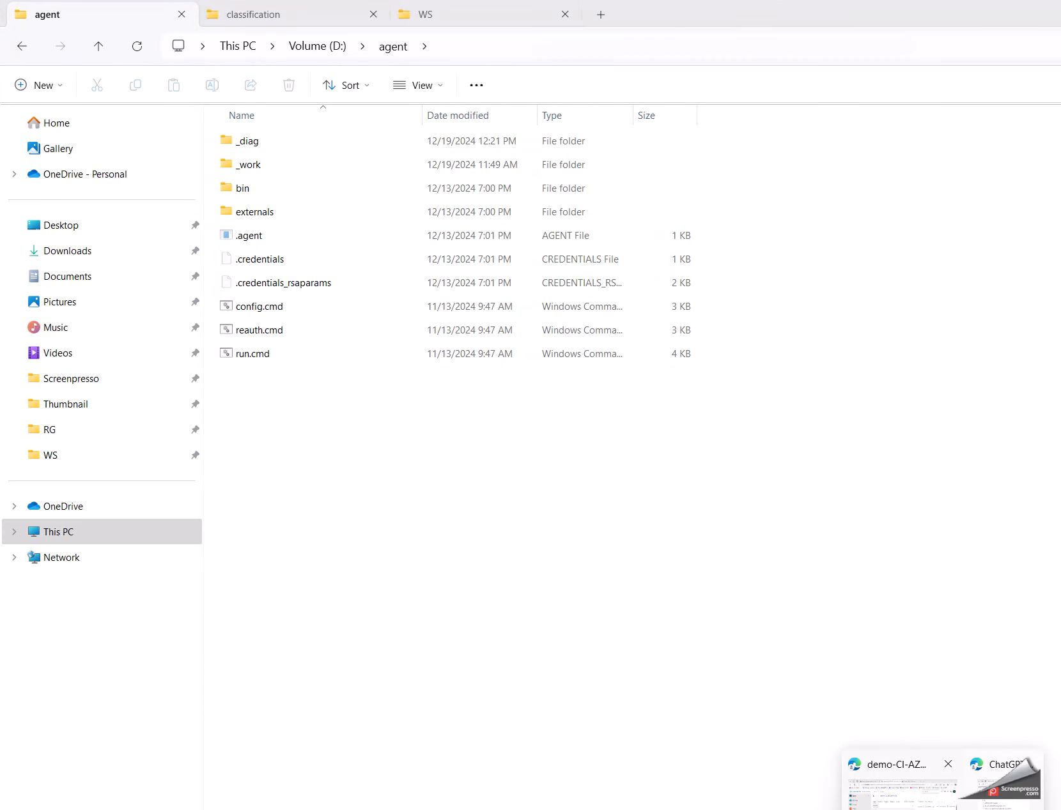
pyautogui.click(898, 792)
pyautogui.click(592, 205)
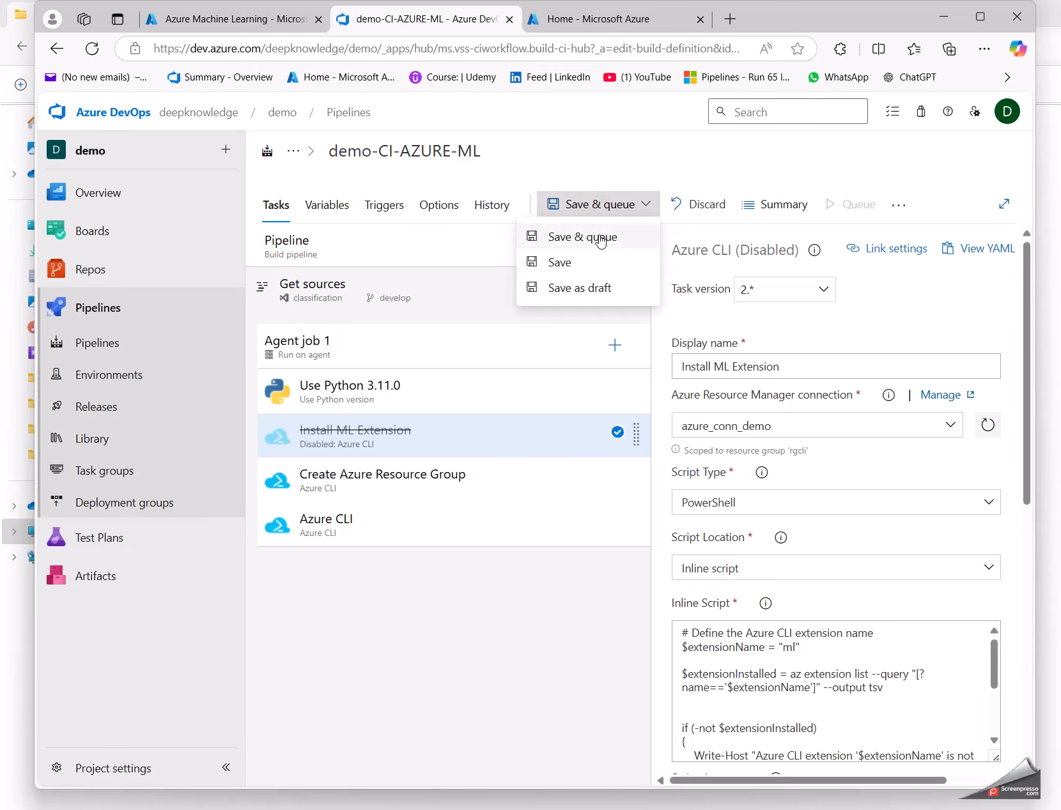
pyautogui.click(600, 240)
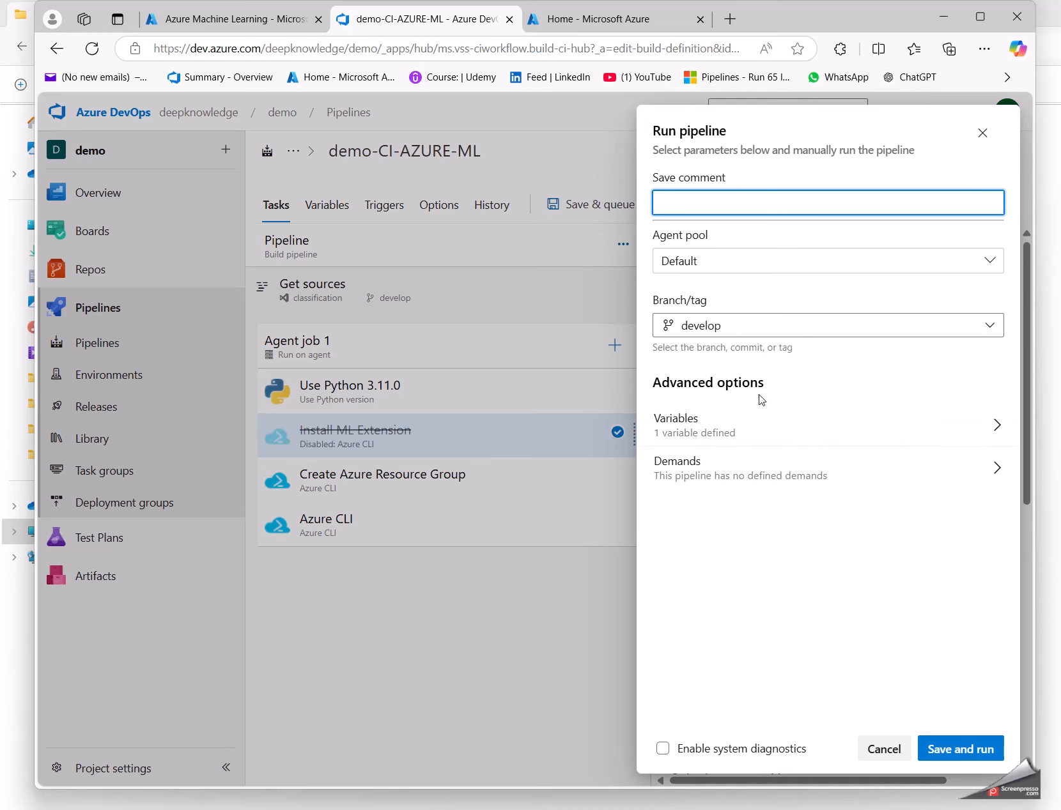
pyautogui.click(961, 748)
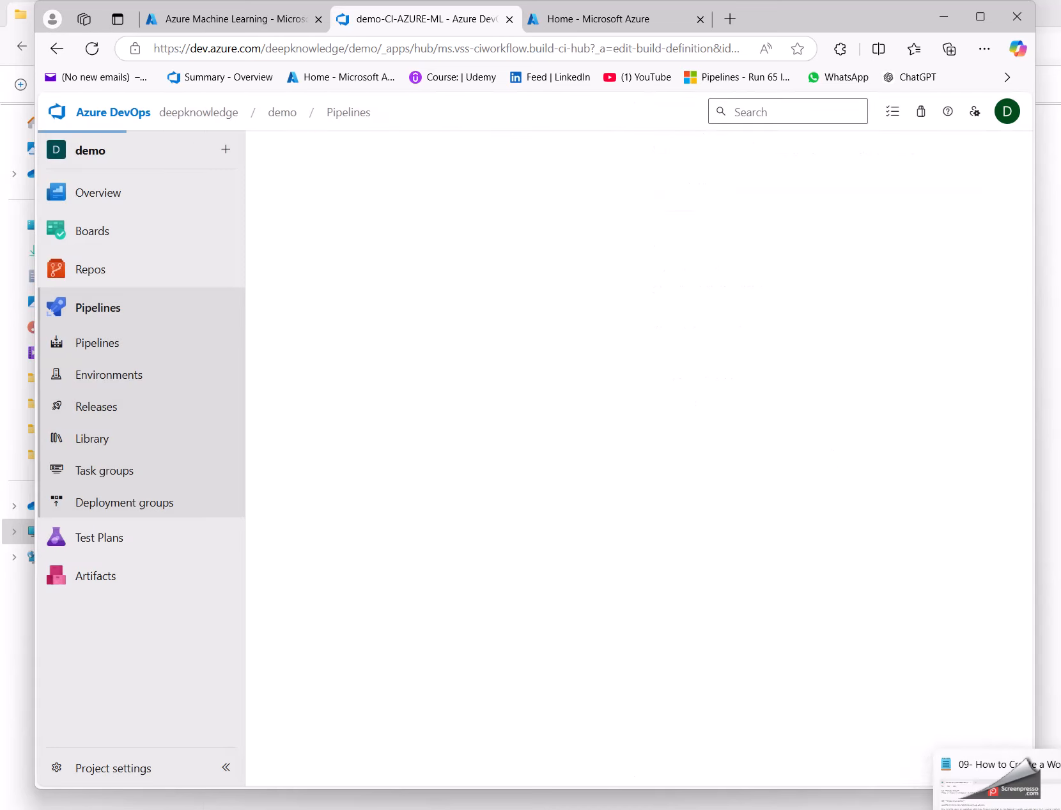
# Step: Check the self-hosted agent's terminal output, minimise the terminal, and open the logs of Agent job 1 in run #209
pyautogui.moveTo(966, 809)
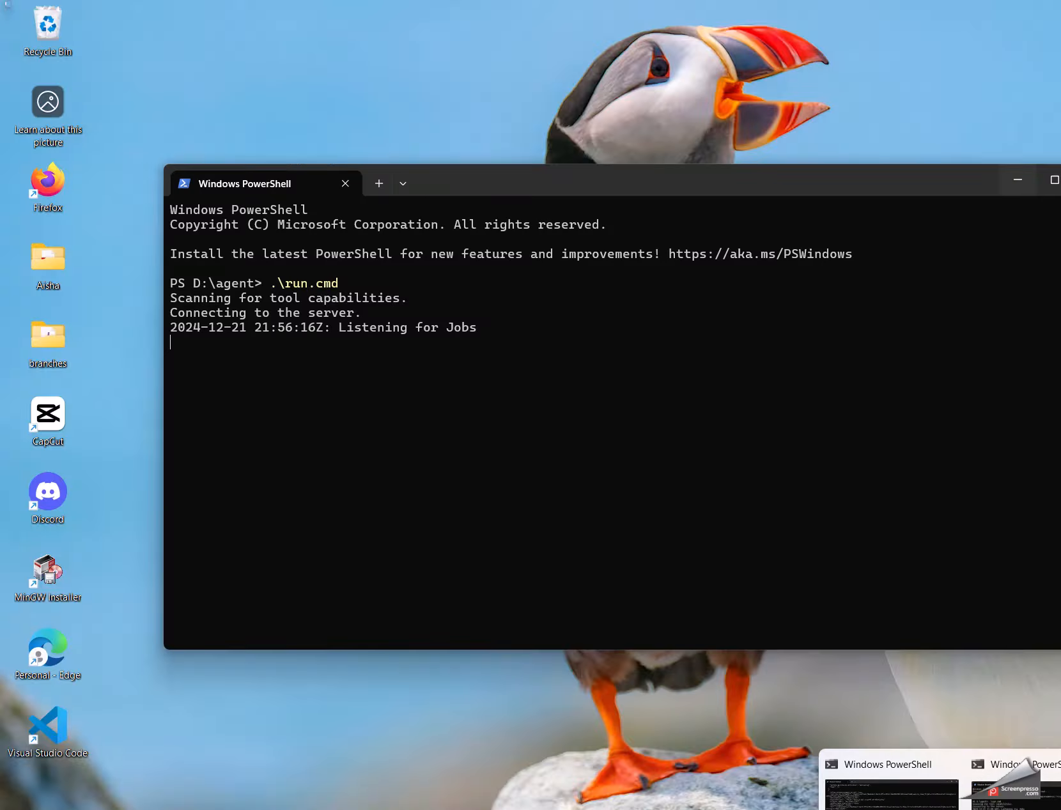
pyautogui.click(891, 792)
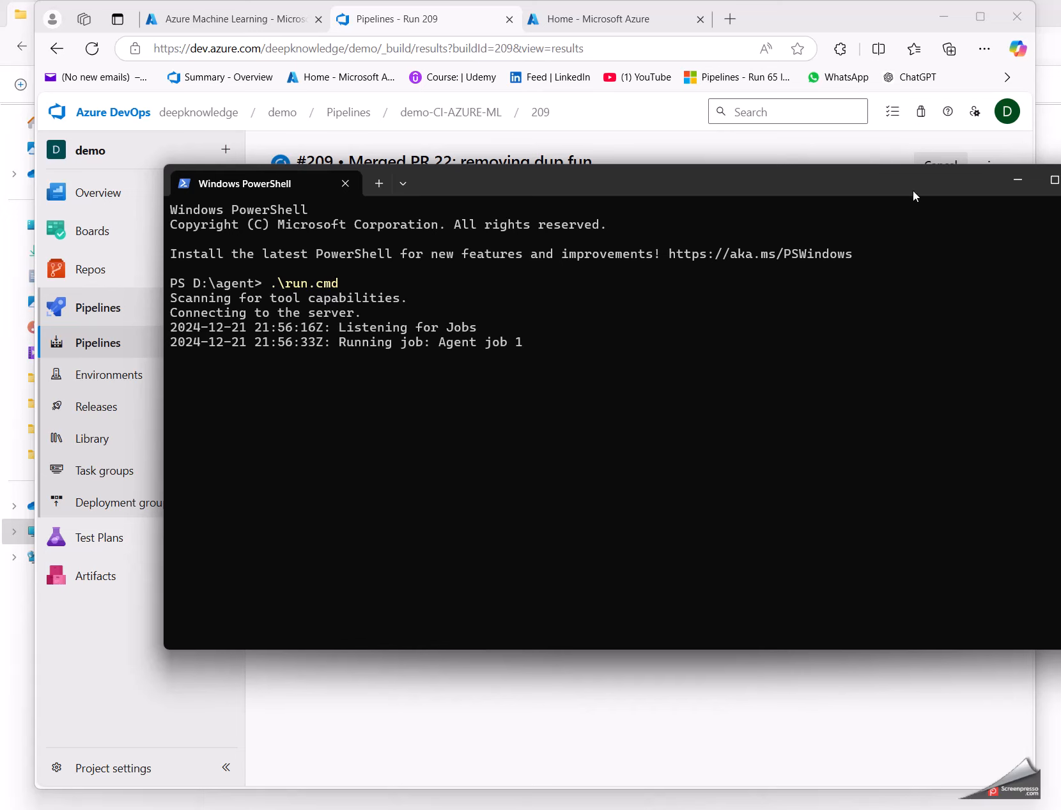
pyautogui.click(1019, 181)
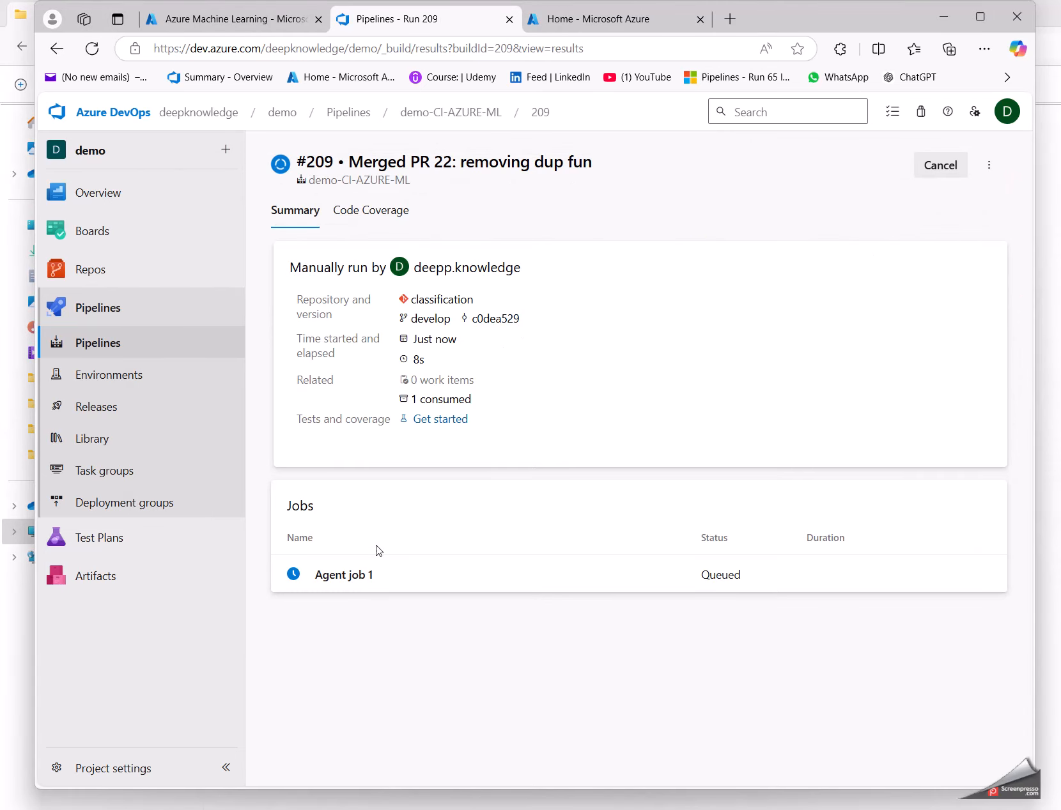
pyautogui.click(296, 578)
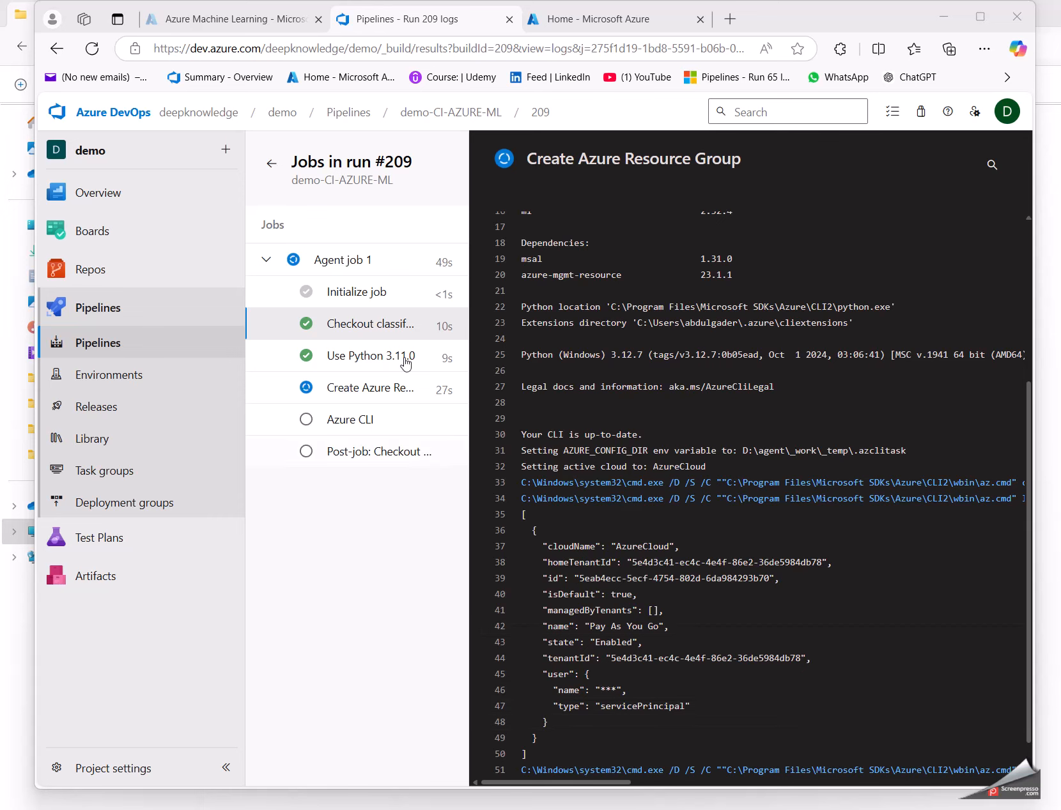
# Step: Switch to the Azure portal and reopen the Azure Machine Learning workspace list from the home page to review the existing workspaces
pyautogui.click(203, 23)
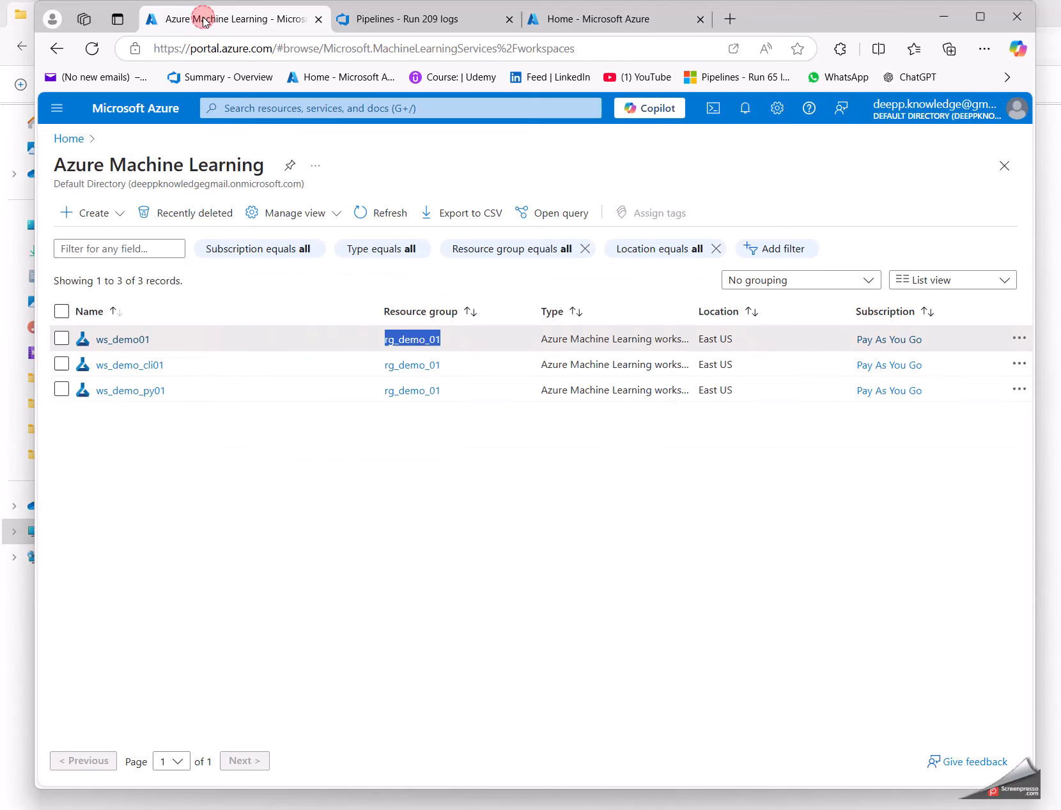
pyautogui.click(126, 117)
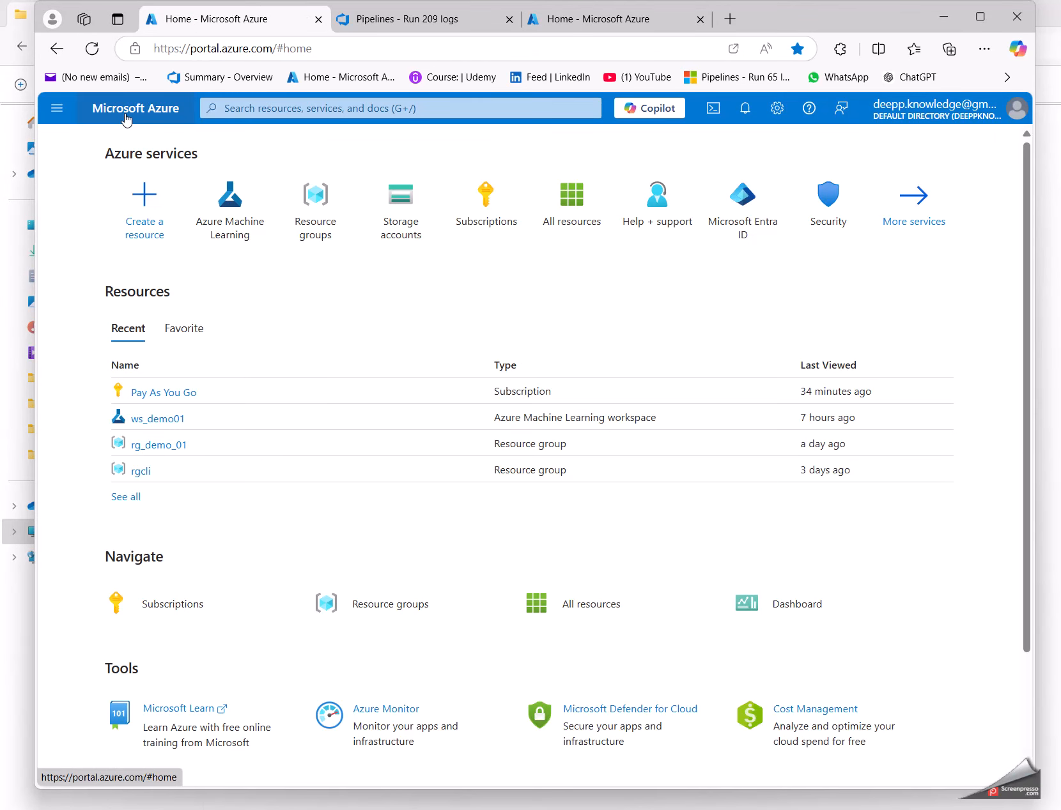
pyautogui.click(239, 220)
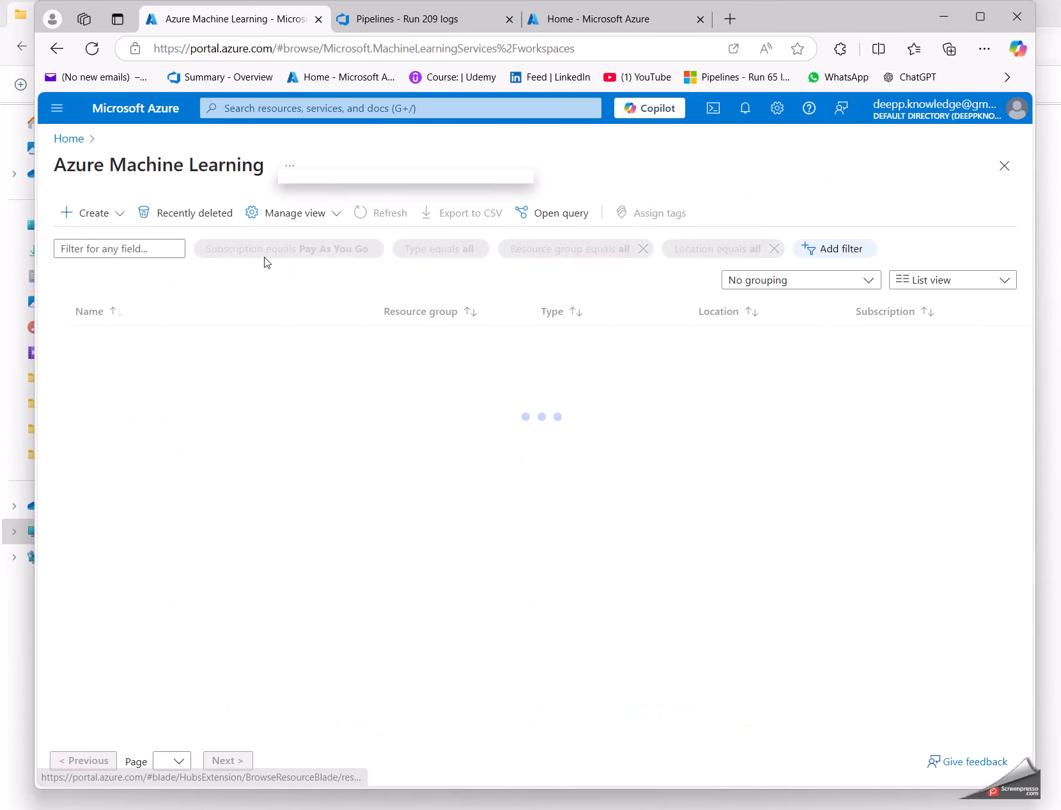
pyautogui.click(106, 217)
pyautogui.click(238, 480)
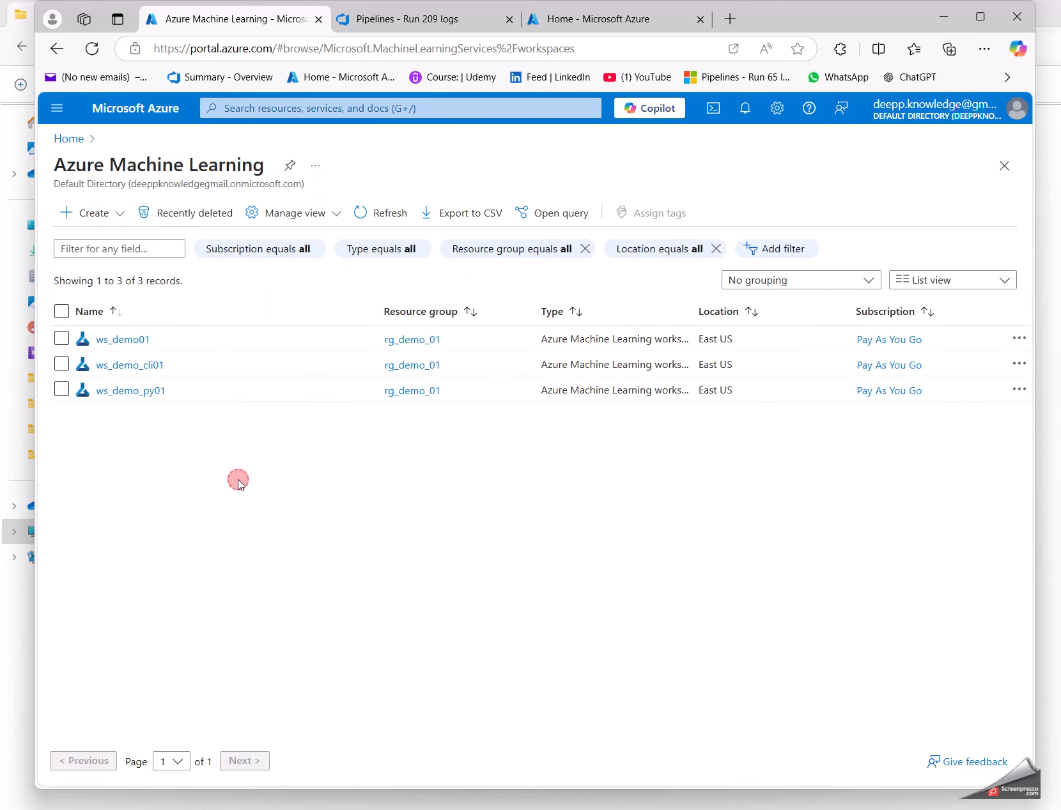
# Step: Return to the run #209 logs in Azure DevOps, examine the Create Azure Resource Group log, and copy the client ID from its error message
pyautogui.click(401, 23)
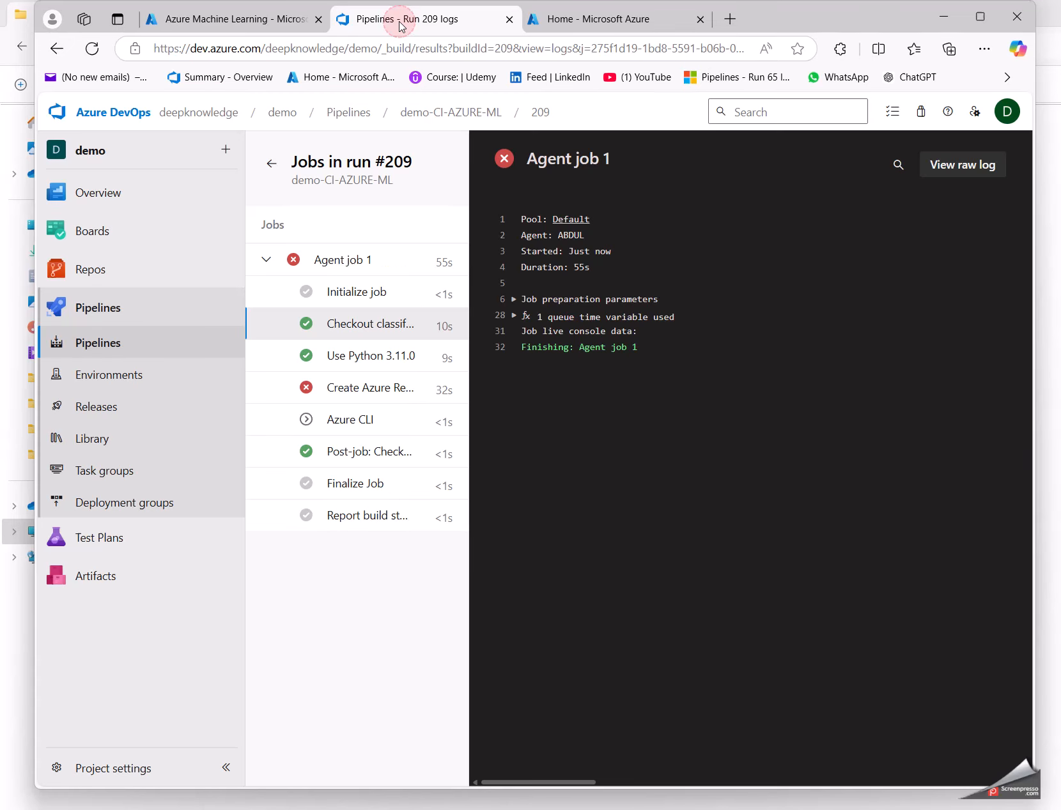
pyautogui.click(377, 388)
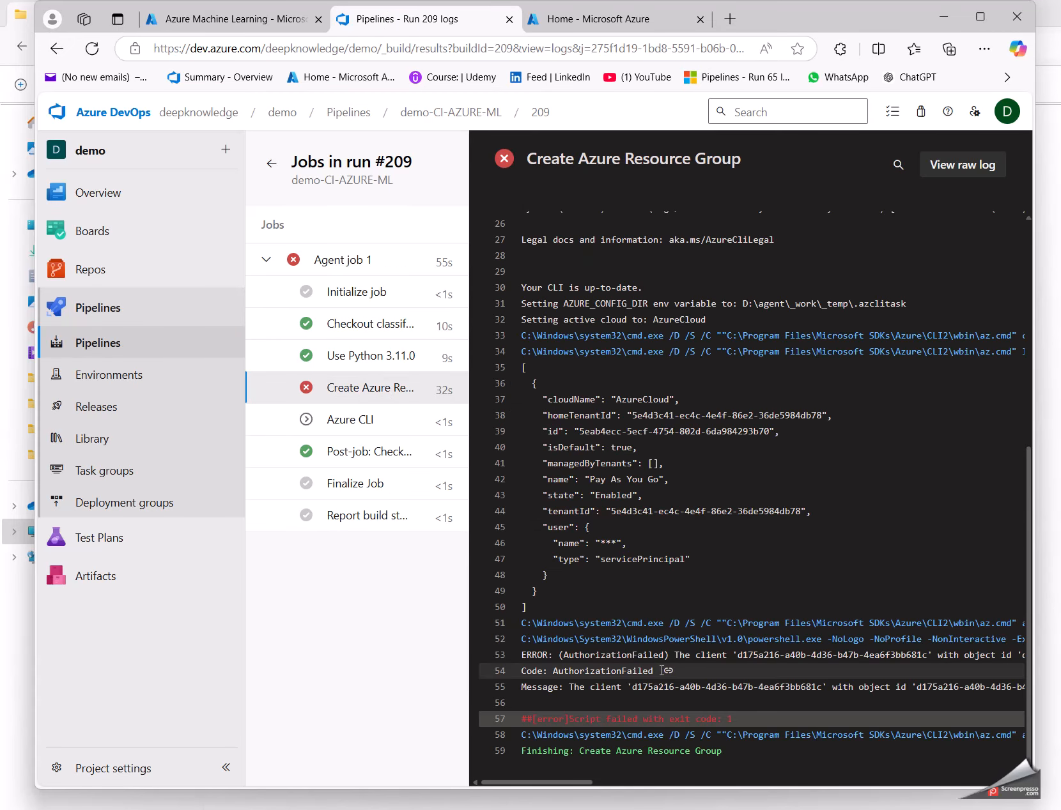
pyautogui.moveTo(560, 654); pyautogui.dragTo(805, 655)
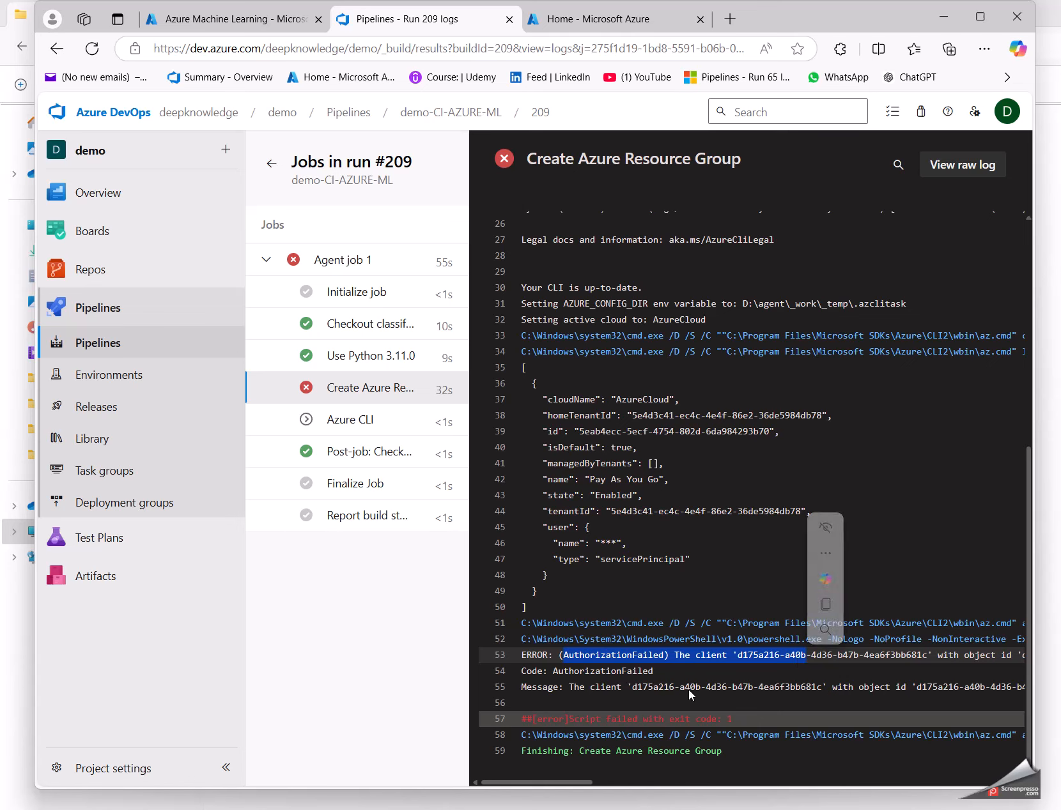
pyautogui.doubleClick(650, 688)
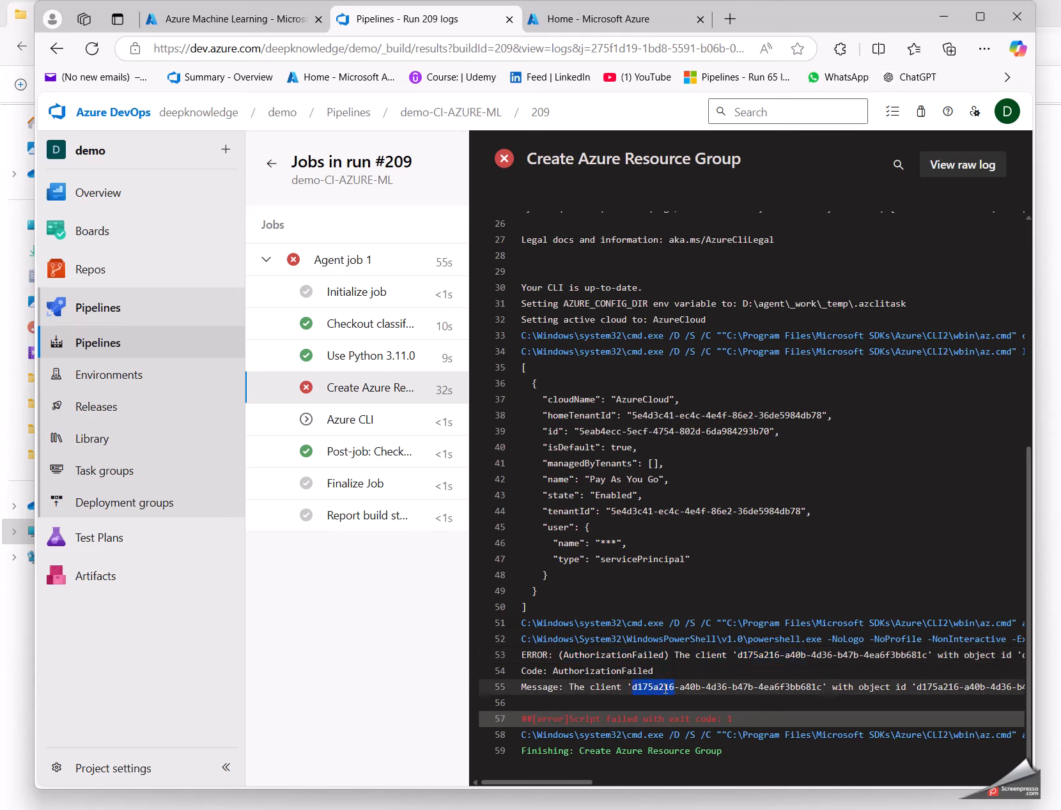
pyautogui.moveTo(665, 688); pyautogui.dragTo(767, 687)
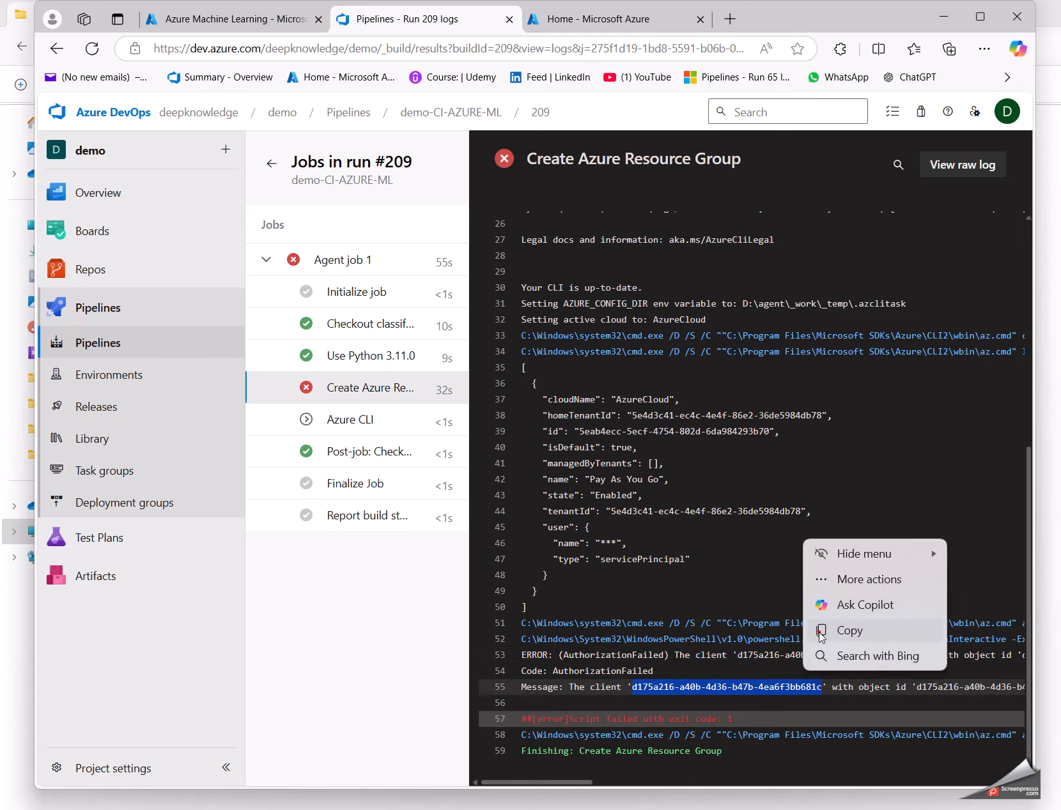
pyautogui.click(822, 632)
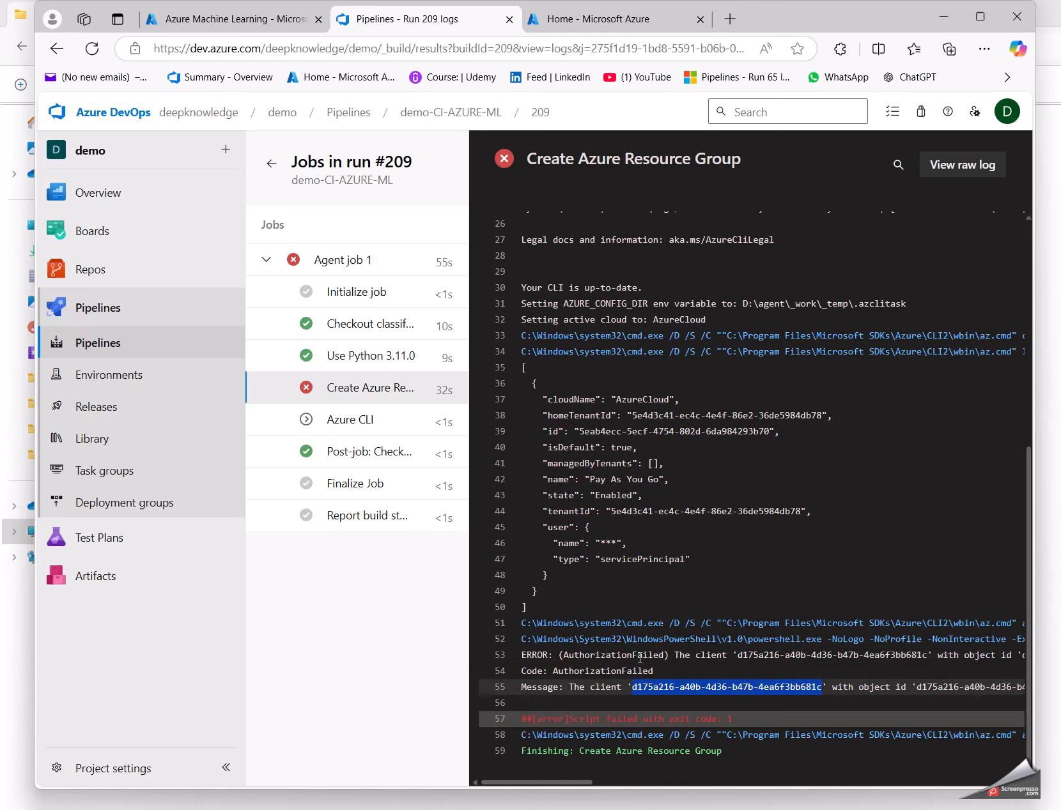
# Step: Search all resources from the Azure portal home page for the copied client ID
pyautogui.click(196, 22)
pyautogui.click(127, 110)
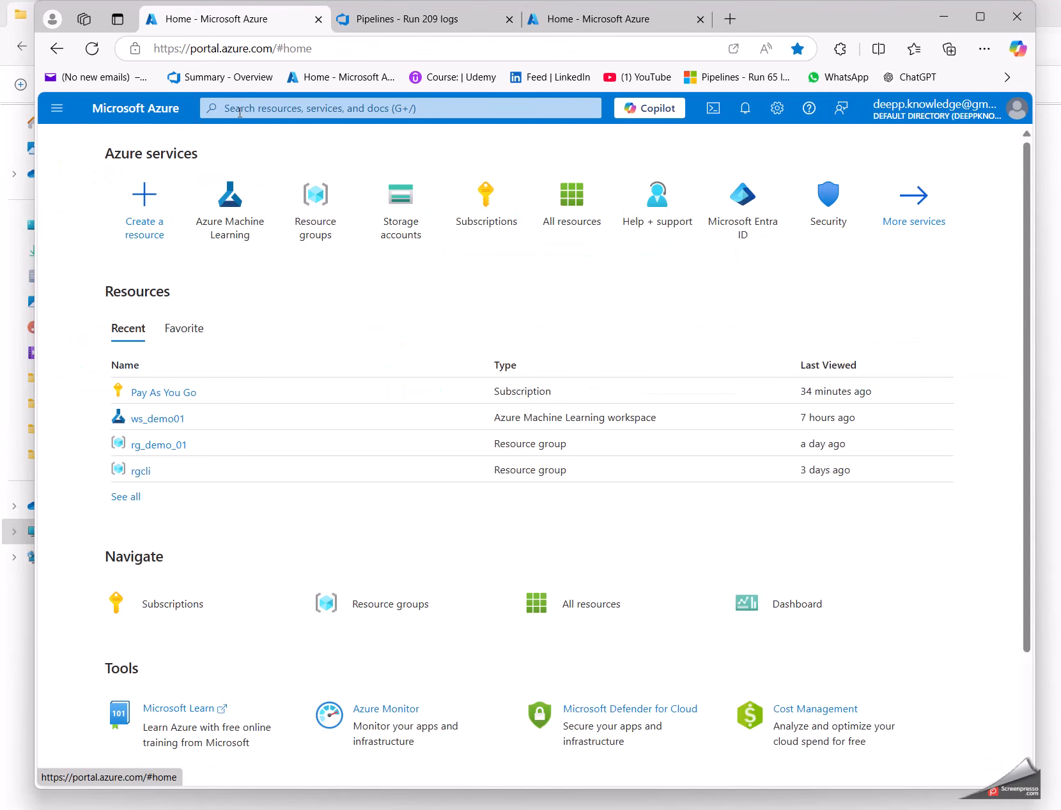
pyautogui.click(240, 110)
pyautogui.hotkey('ctrl', 'v')
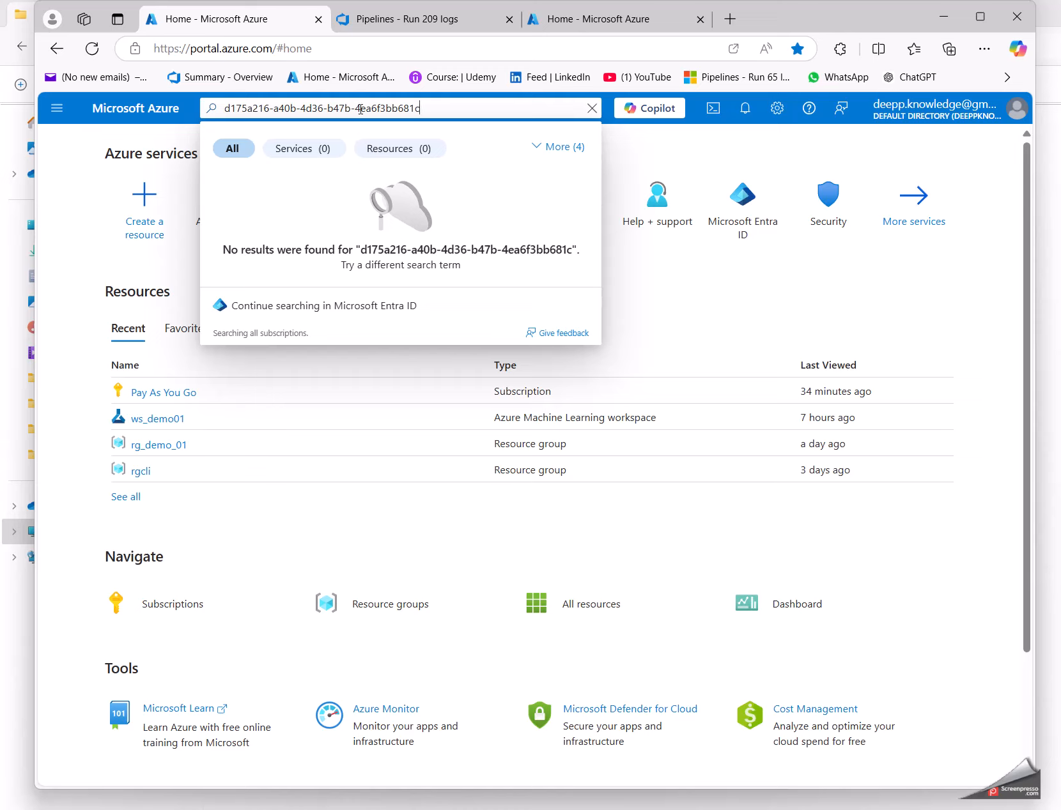
pyautogui.tripleClick(344, 109)
pyautogui.click(308, 109)
pyautogui.doubleClick(231, 108)
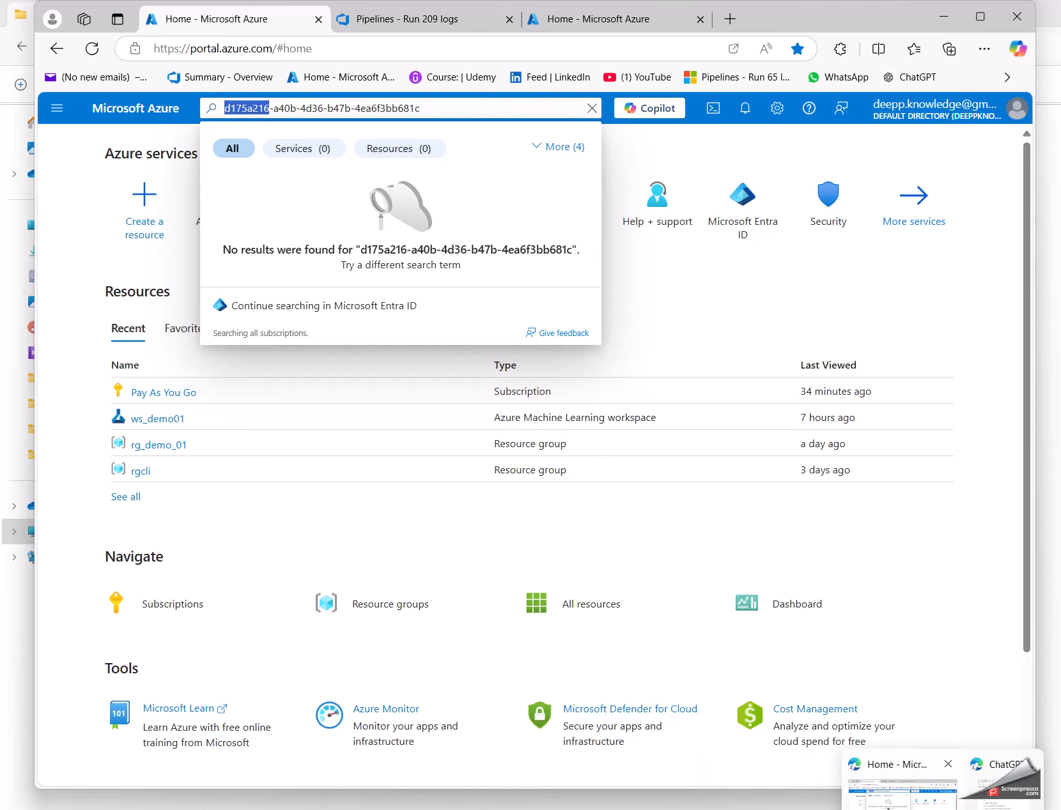
# Step: Go back to the Create Azure Resource Group log and copy the client ID from the ERROR line
pyautogui.click(407, 19)
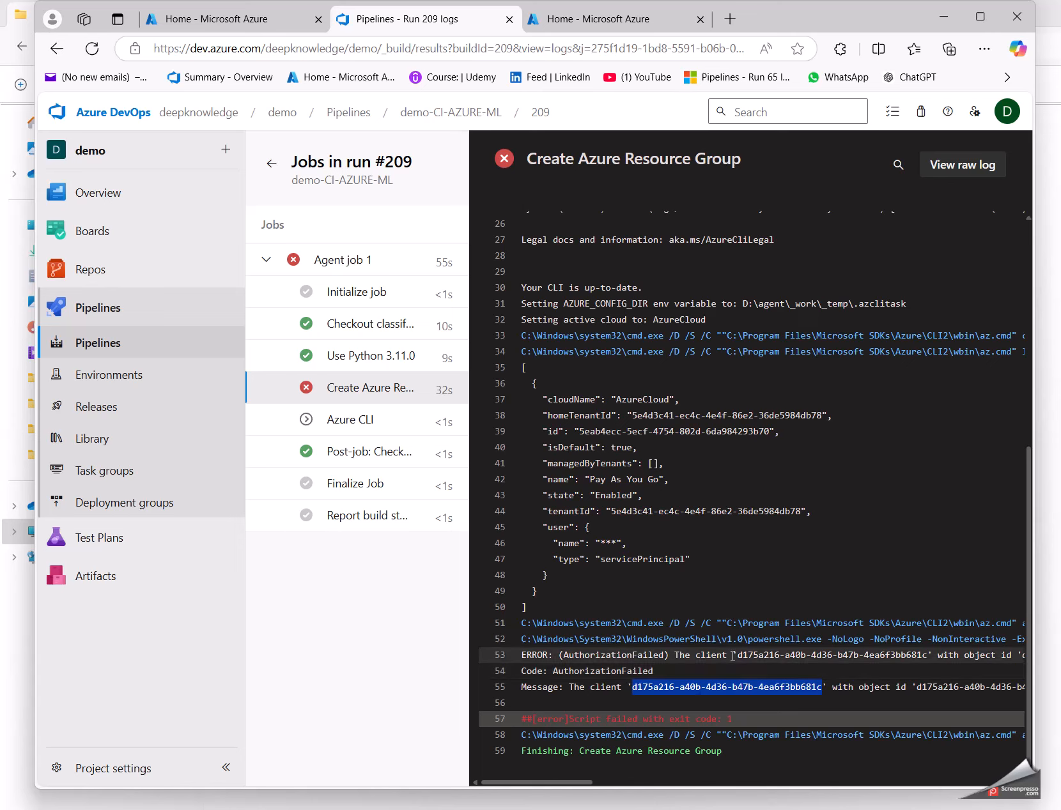
pyautogui.moveTo(738, 656); pyautogui.dragTo(926, 657)
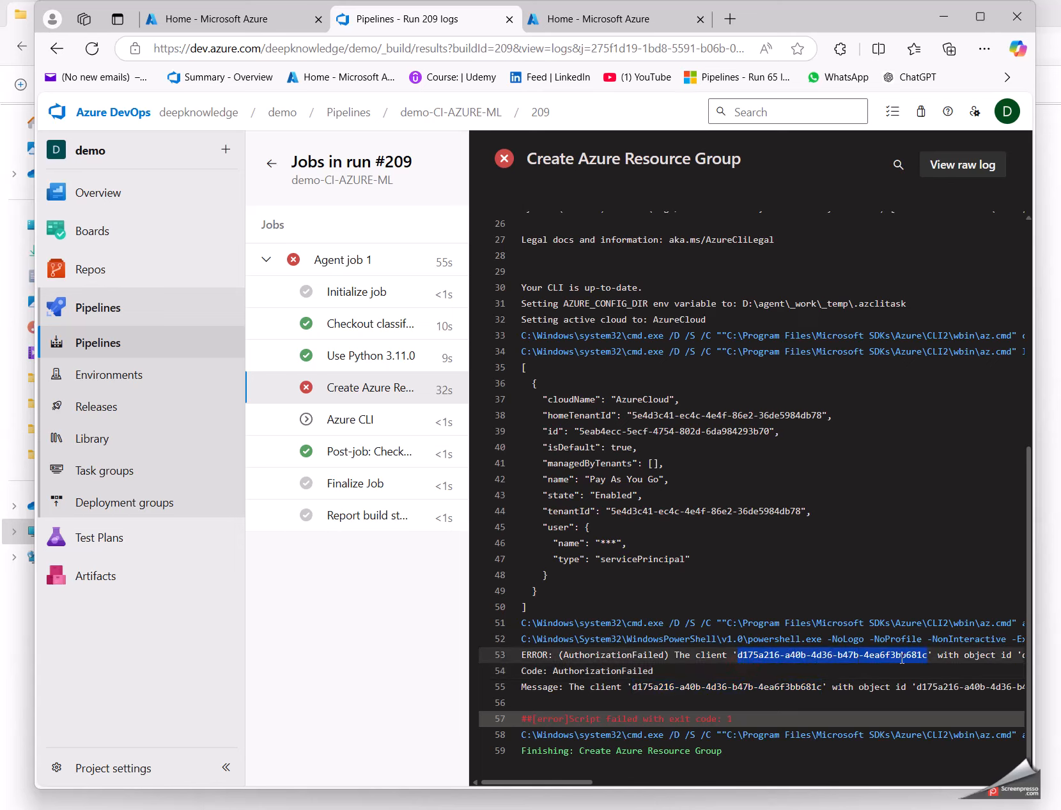
pyautogui.click(930, 608)
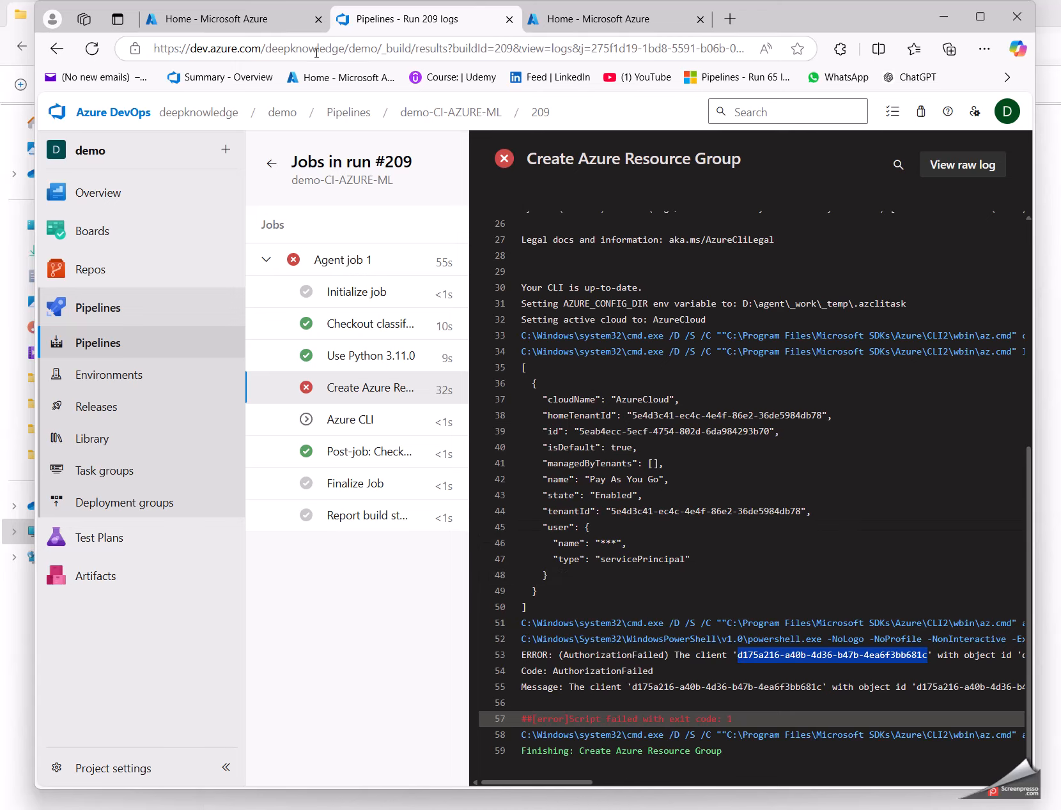
# Step: Start a new role assignment in the access control (IAM) of the Pay As You Go subscription in the Azure portal
pyautogui.click(256, 18)
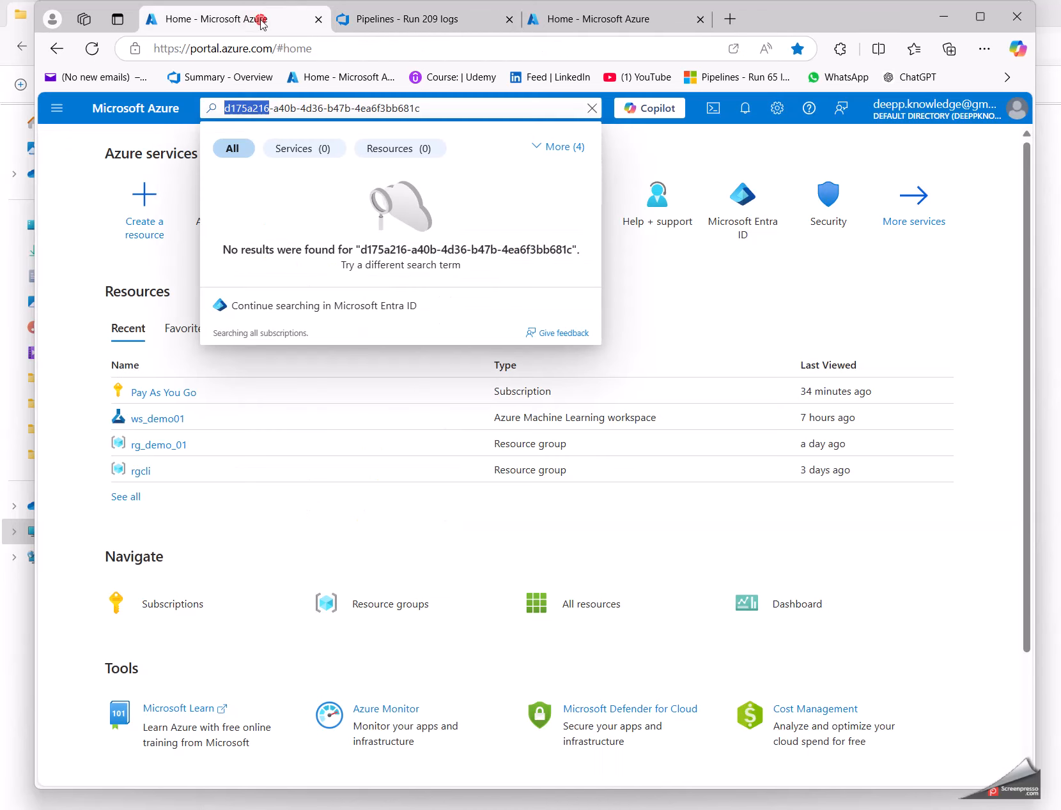
pyautogui.click(86, 195)
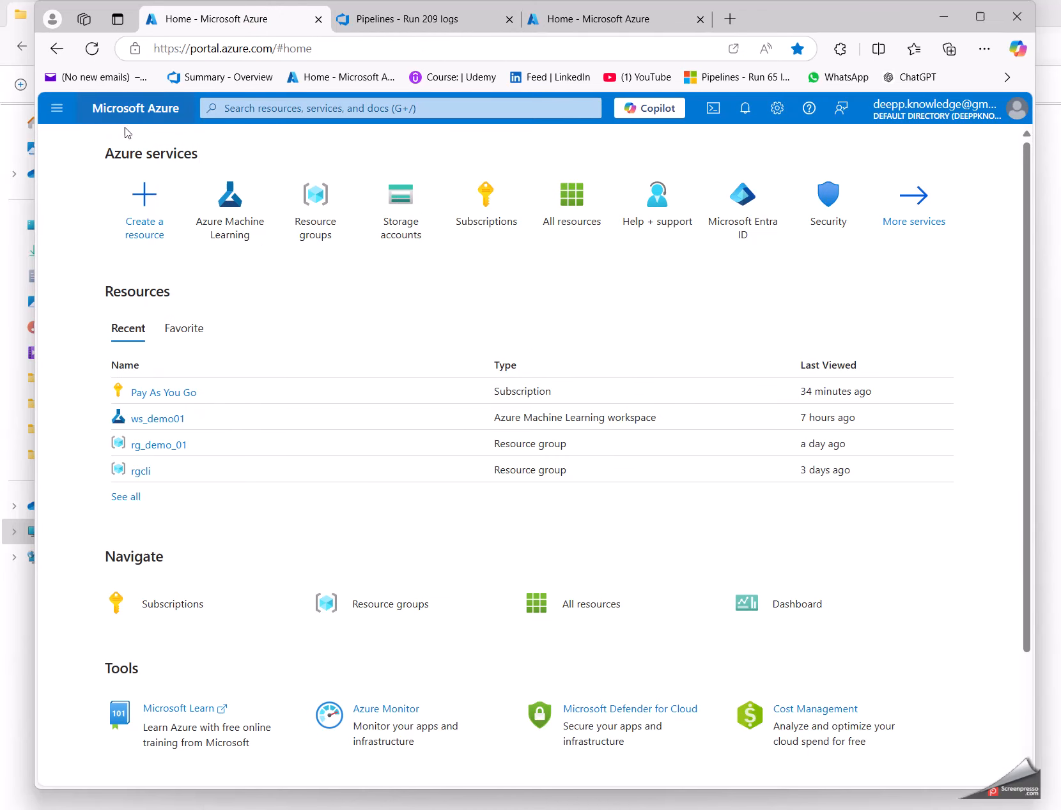
pyautogui.click(490, 203)
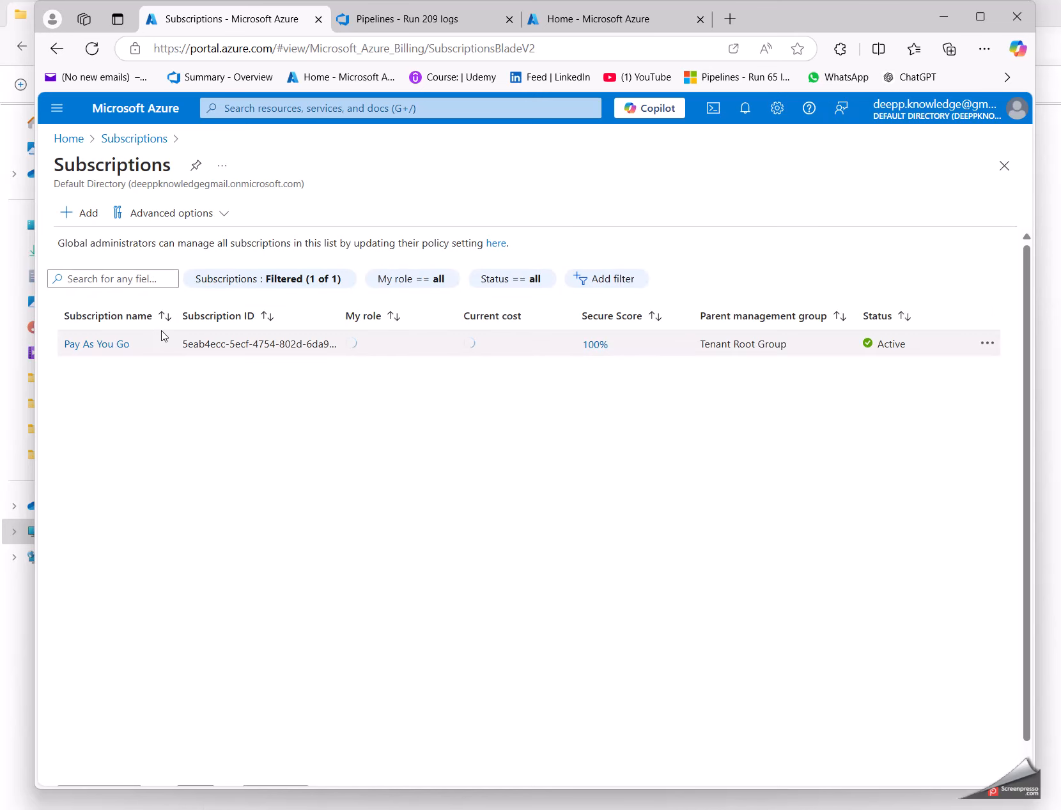
pyautogui.click(109, 373)
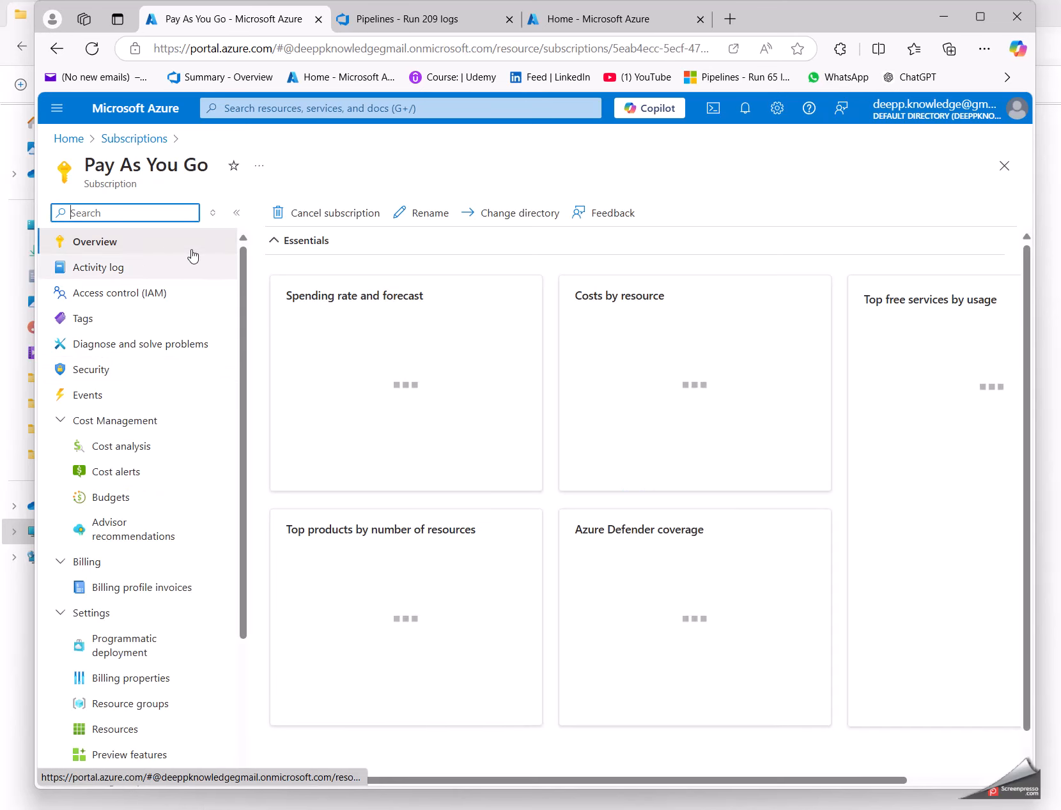
pyautogui.click(126, 296)
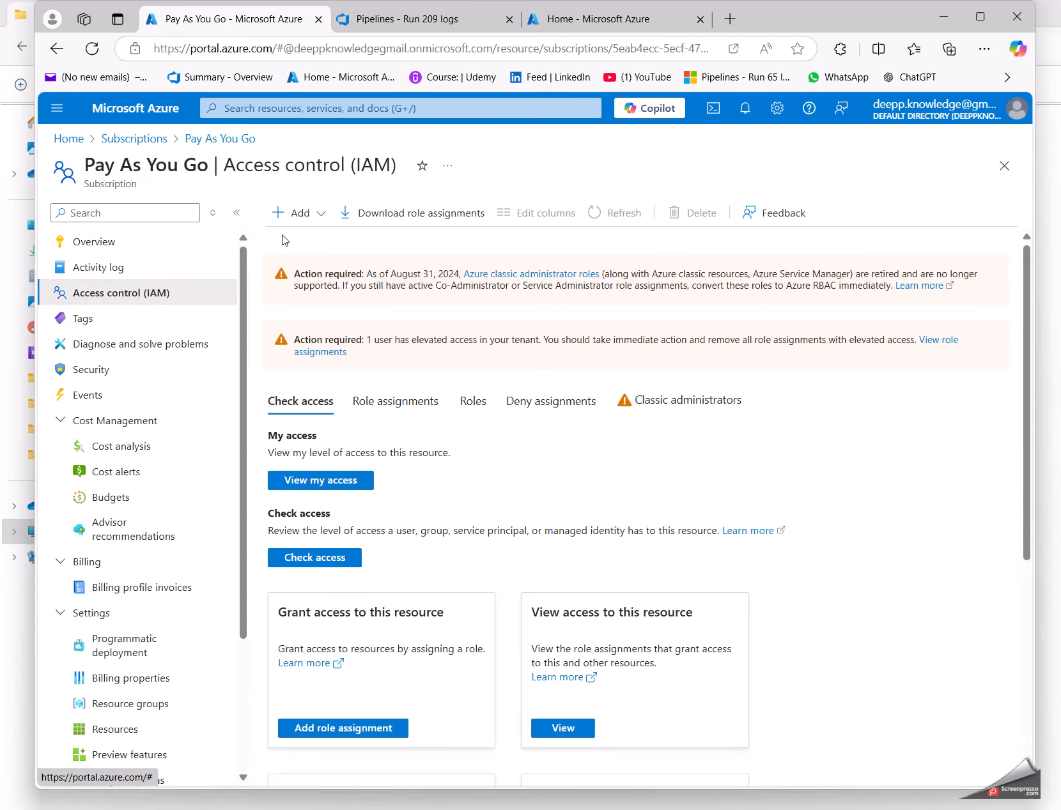
pyautogui.click(299, 214)
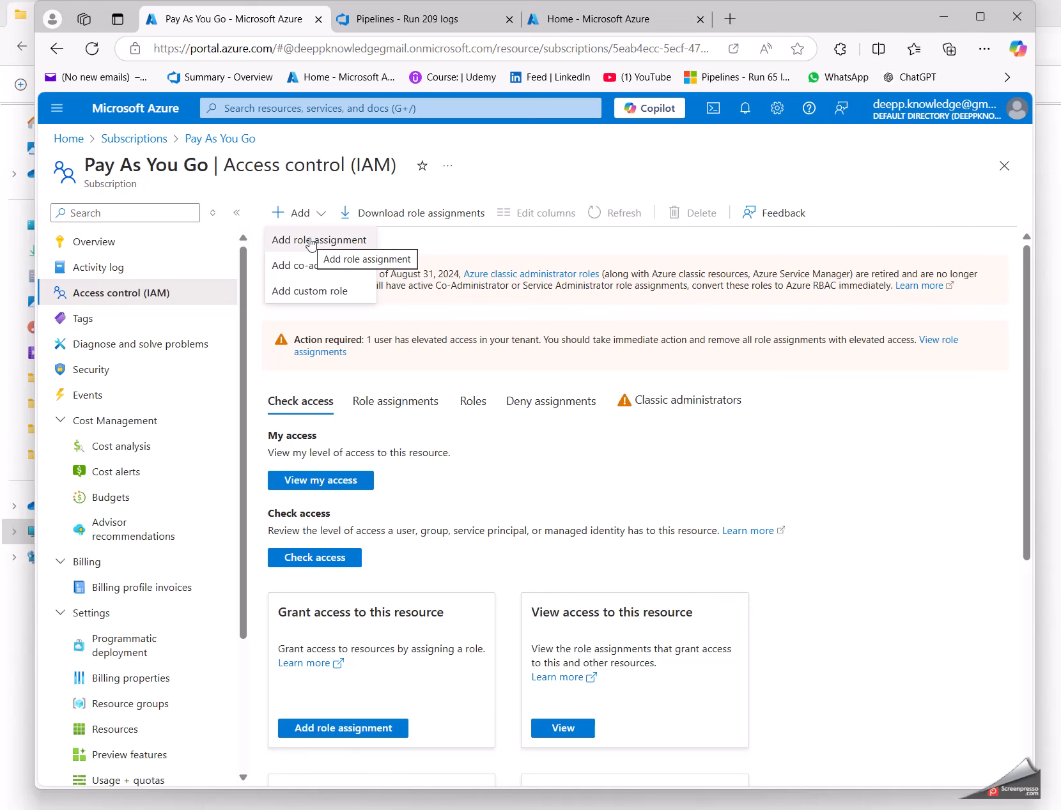
pyautogui.click(311, 241)
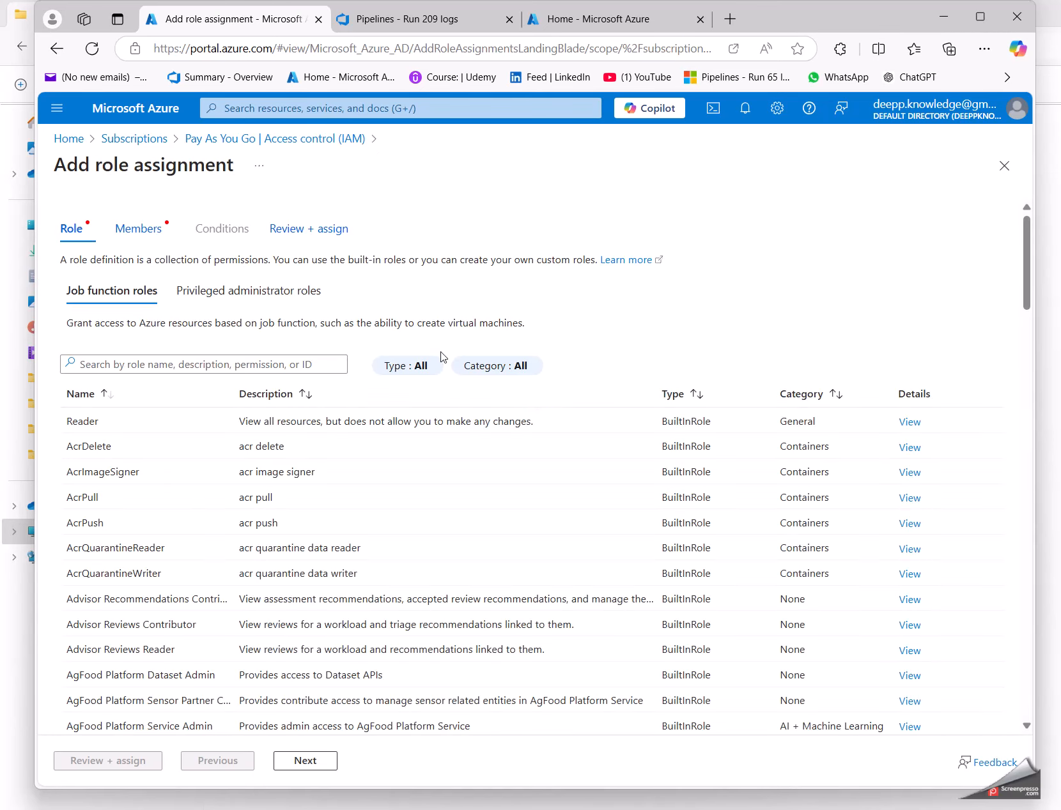
# Step: Choose the privileged administrator role Contributor for the assignment and search for members by the copied client ID
pyautogui.click(216, 290)
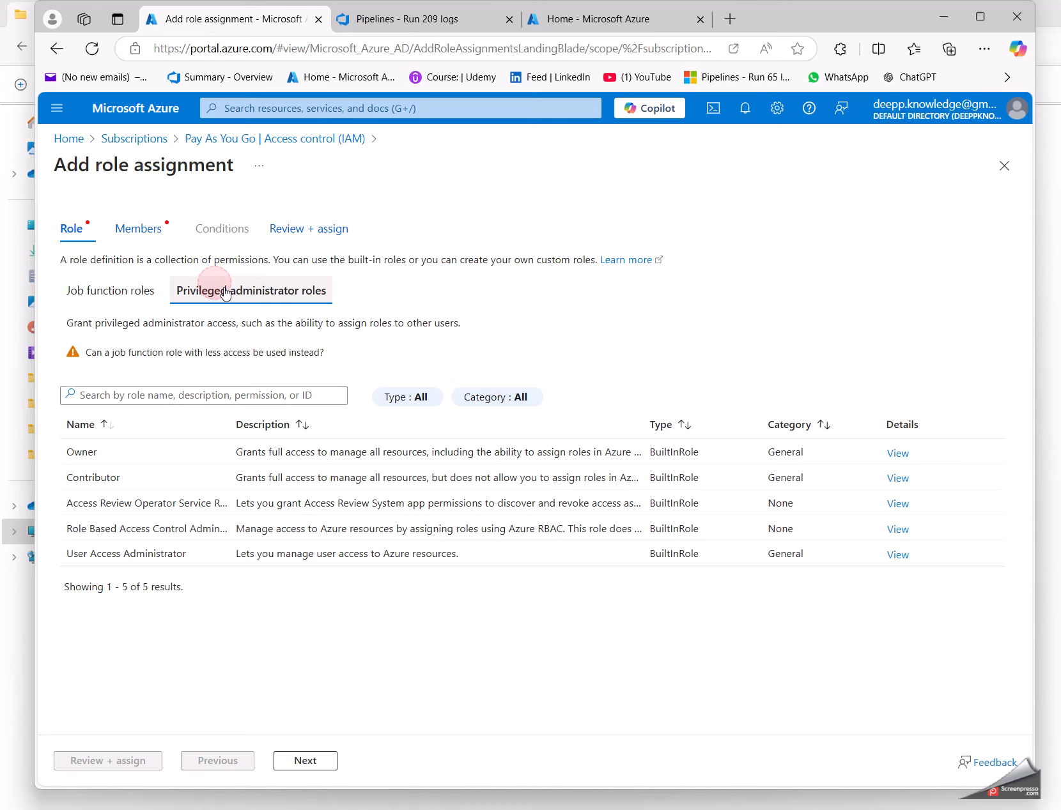
pyautogui.click(107, 479)
pyautogui.click(306, 761)
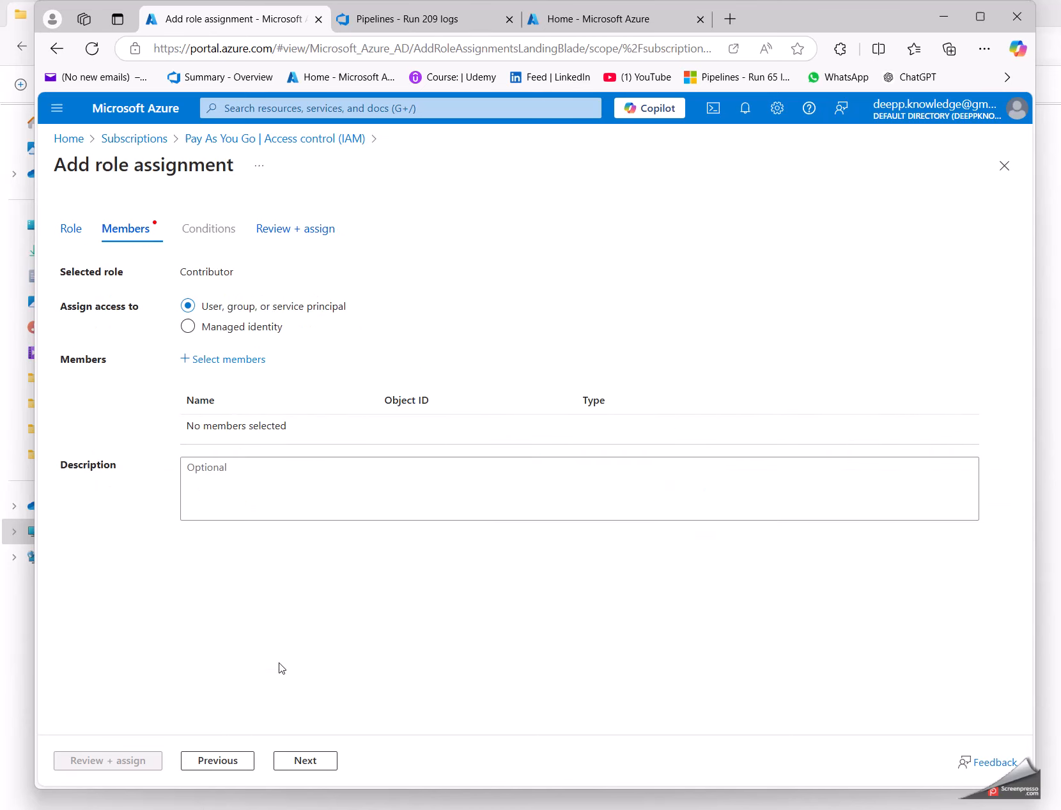
pyautogui.click(225, 361)
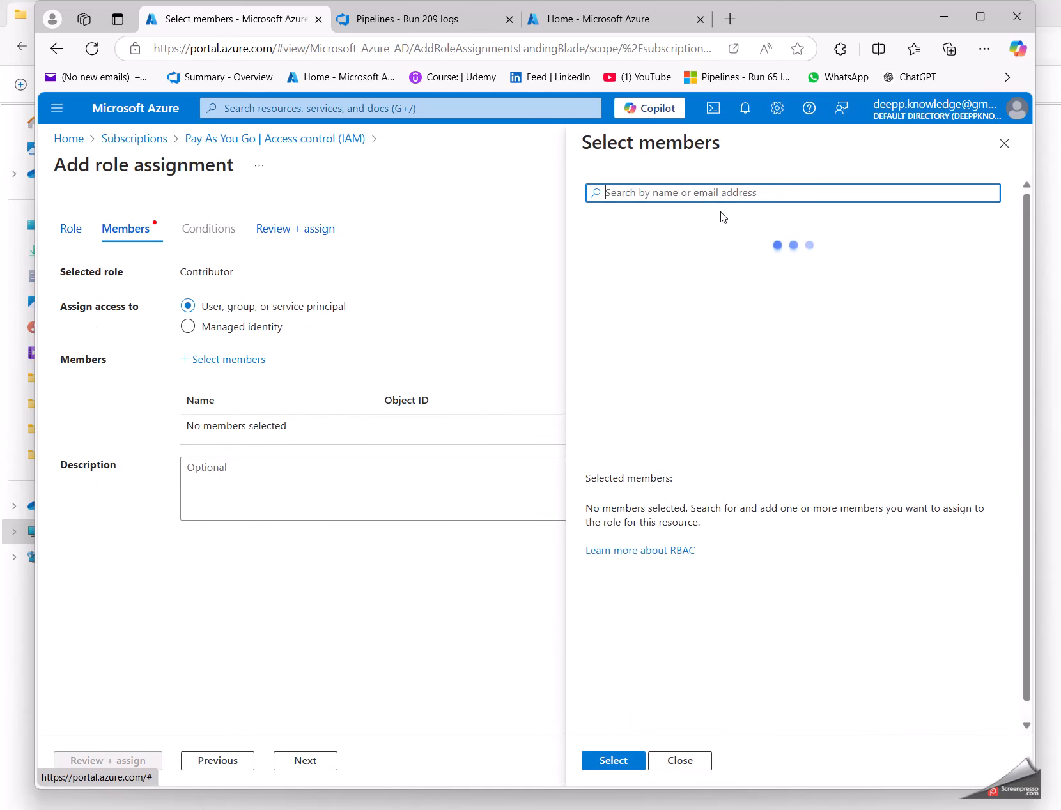
pyautogui.hotkey('ctrl', 'v')
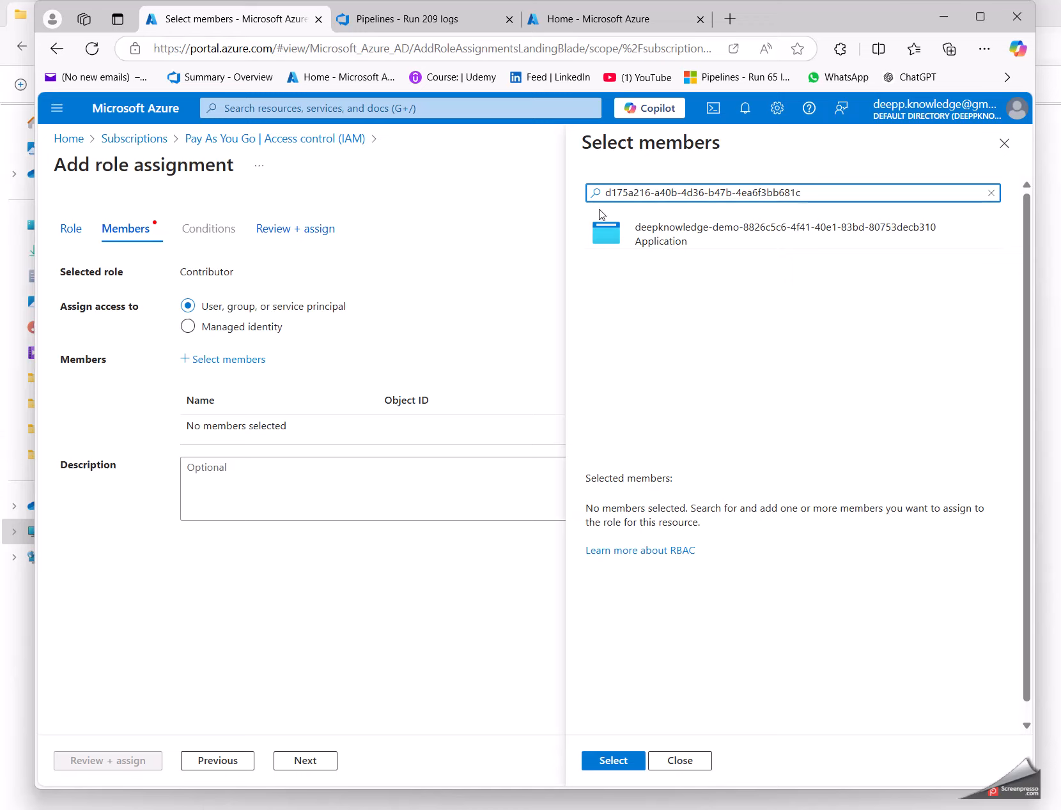
# Step: Return to Azure DevOps and open the demo project's settings in a separate browser tab
pyautogui.click(426, 18)
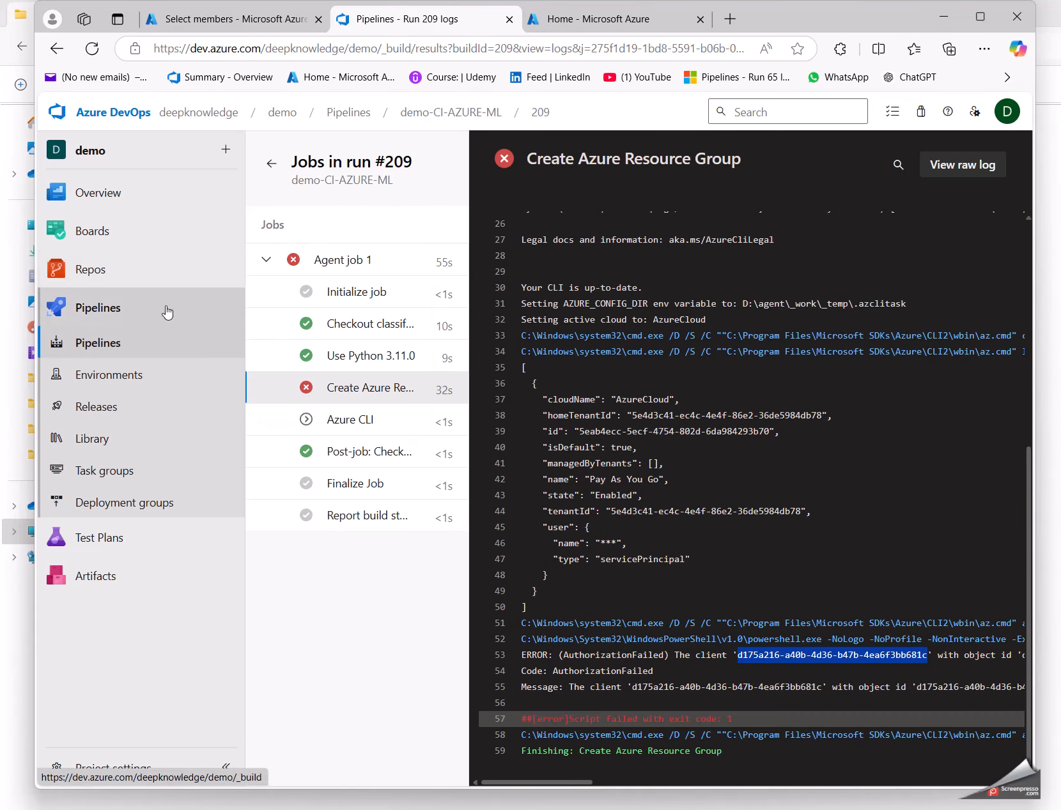
pyautogui.middleClick(108, 763)
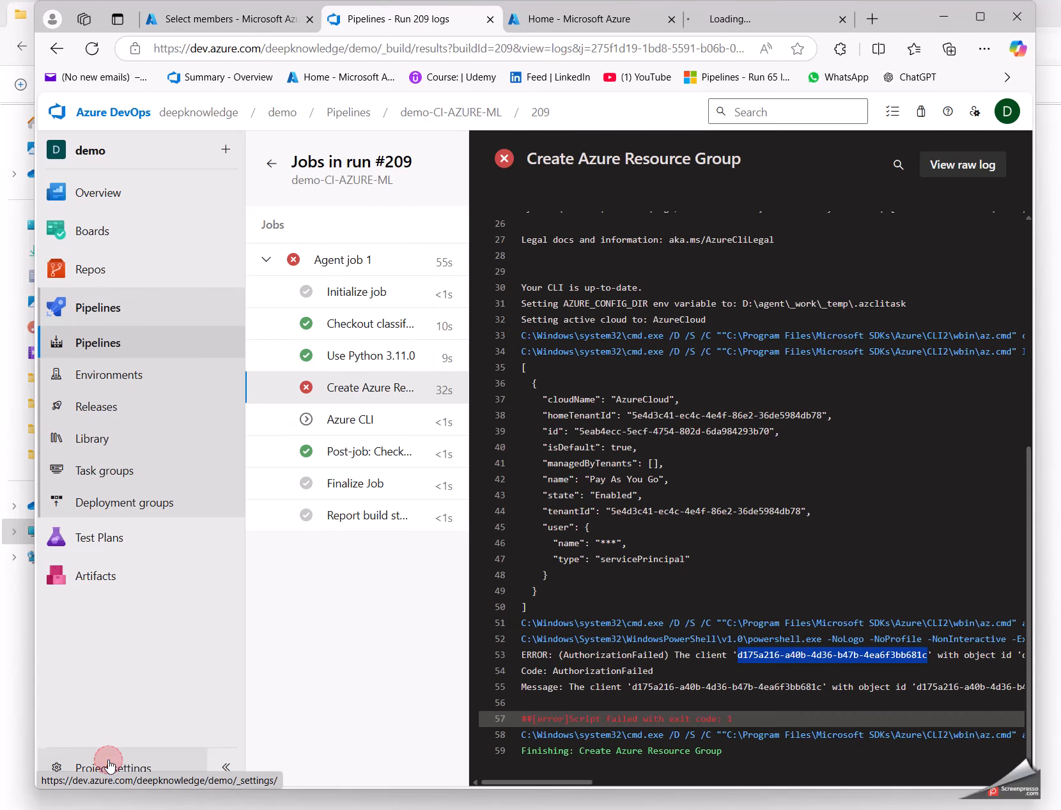
pyautogui.click(754, 17)
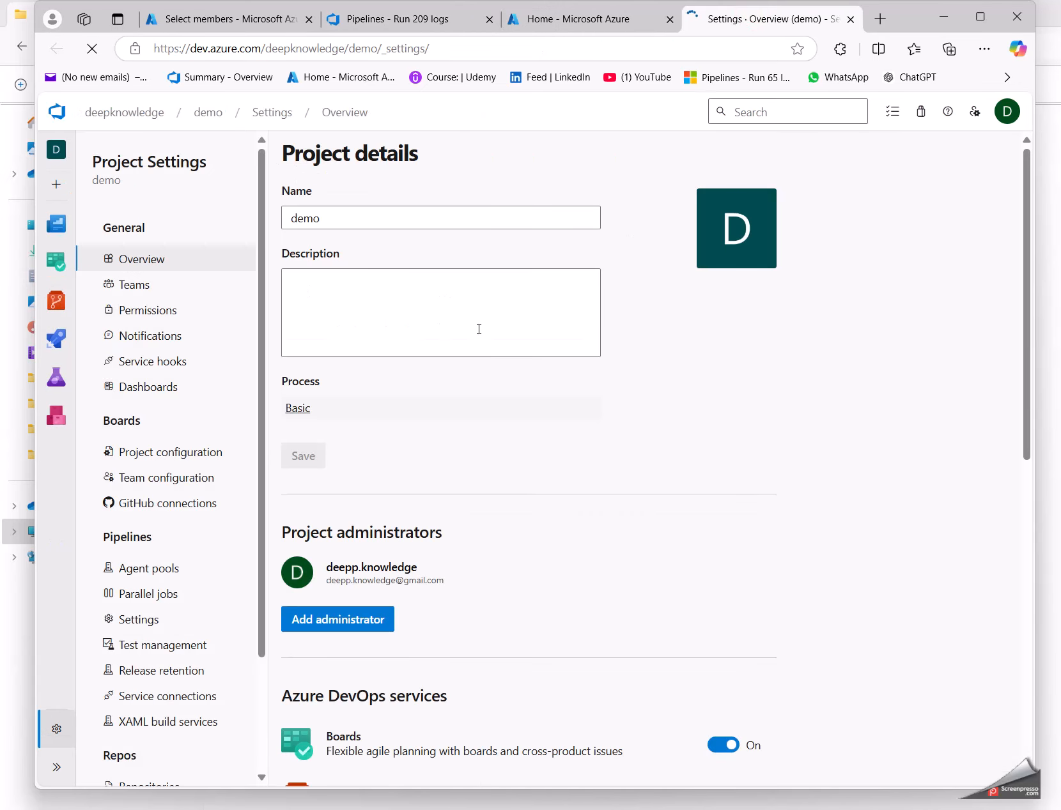
# Step: Open the azure_conn_demo service connection's app registration and go to its managed application to select the Object ID
pyautogui.click(149, 697)
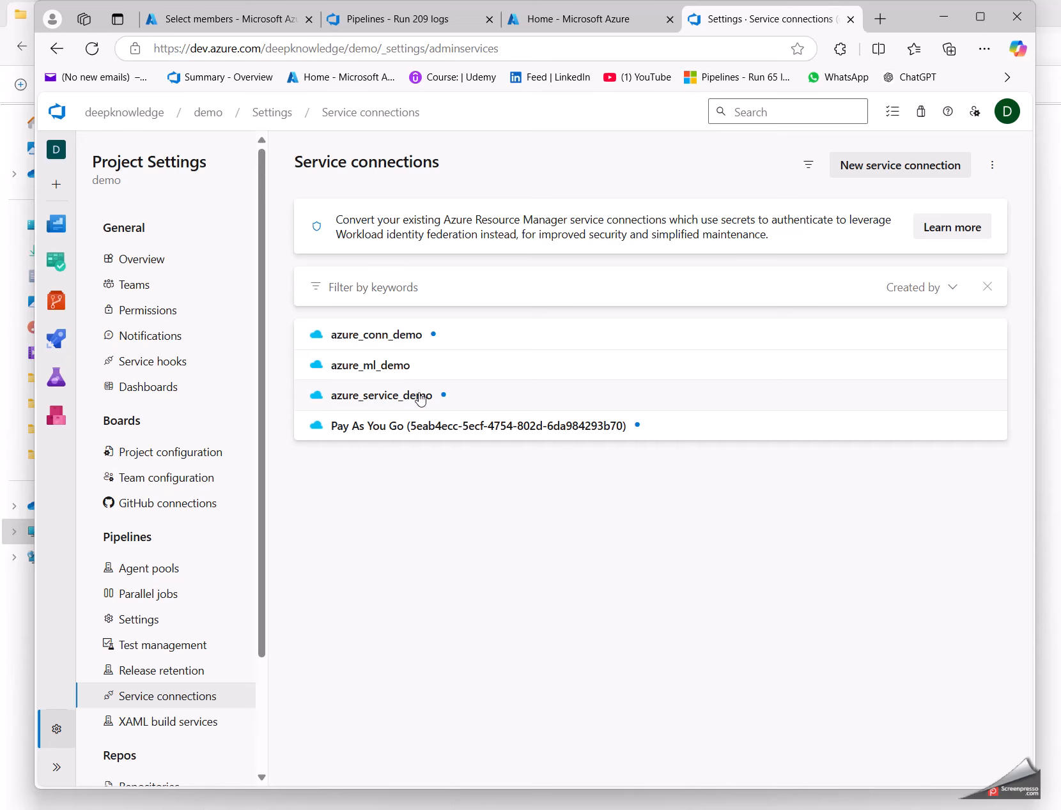
pyautogui.click(382, 344)
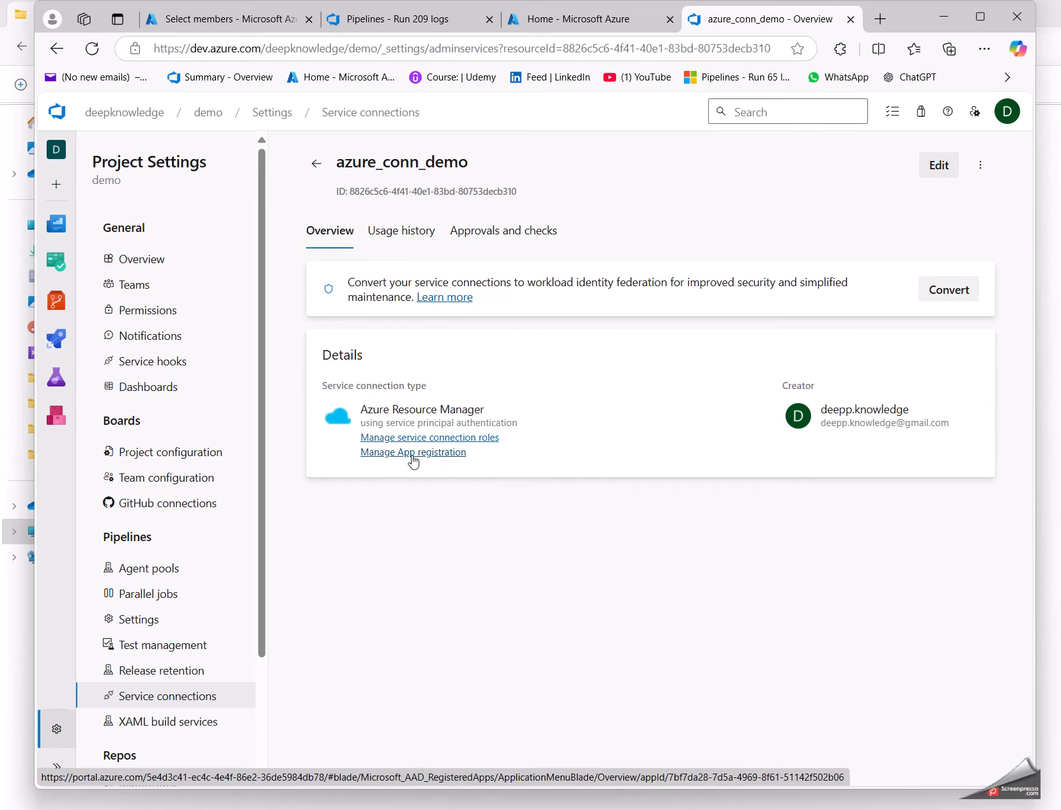
pyautogui.click(412, 454)
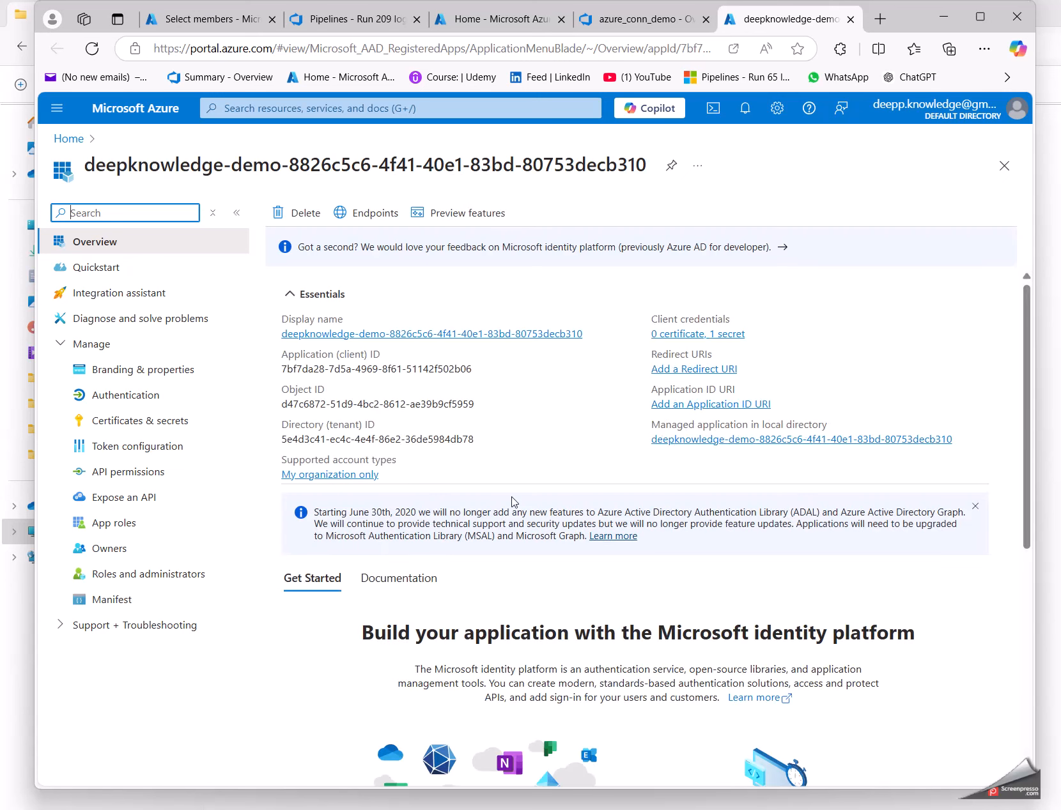
pyautogui.click(722, 439)
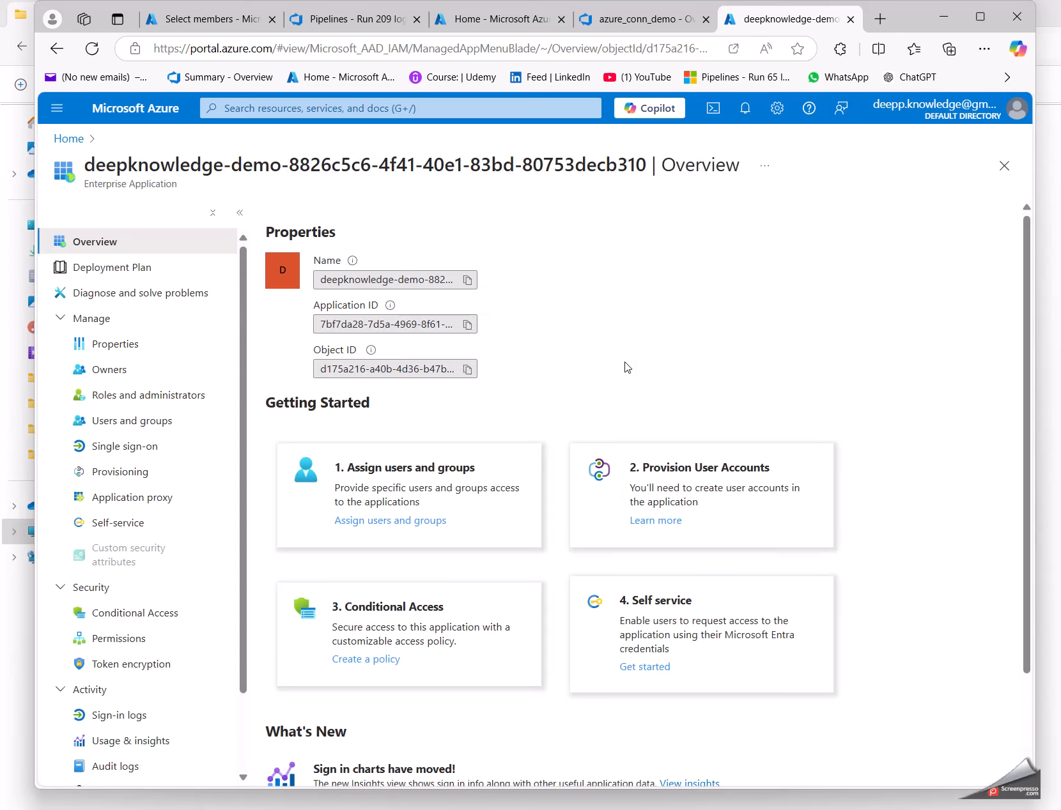
pyautogui.doubleClick(336, 370)
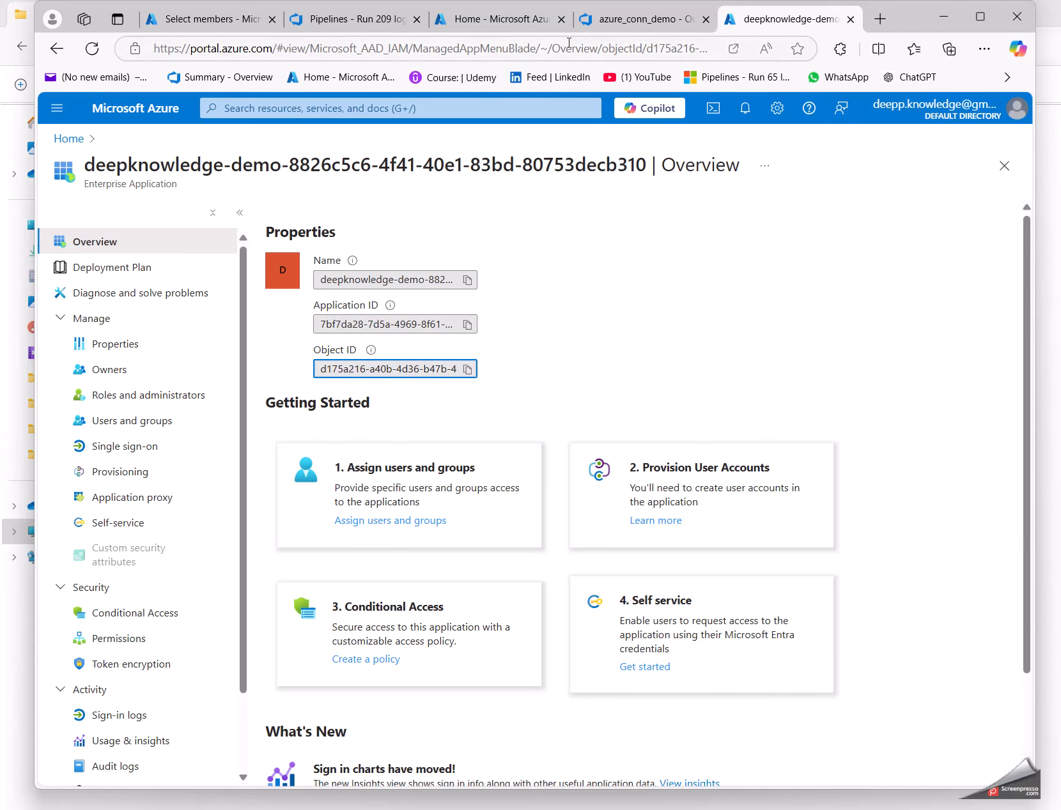
# Step: Compare the client ID in the run #209 log's ERROR line with the Object ID of the enterprise application
pyautogui.click(623, 24)
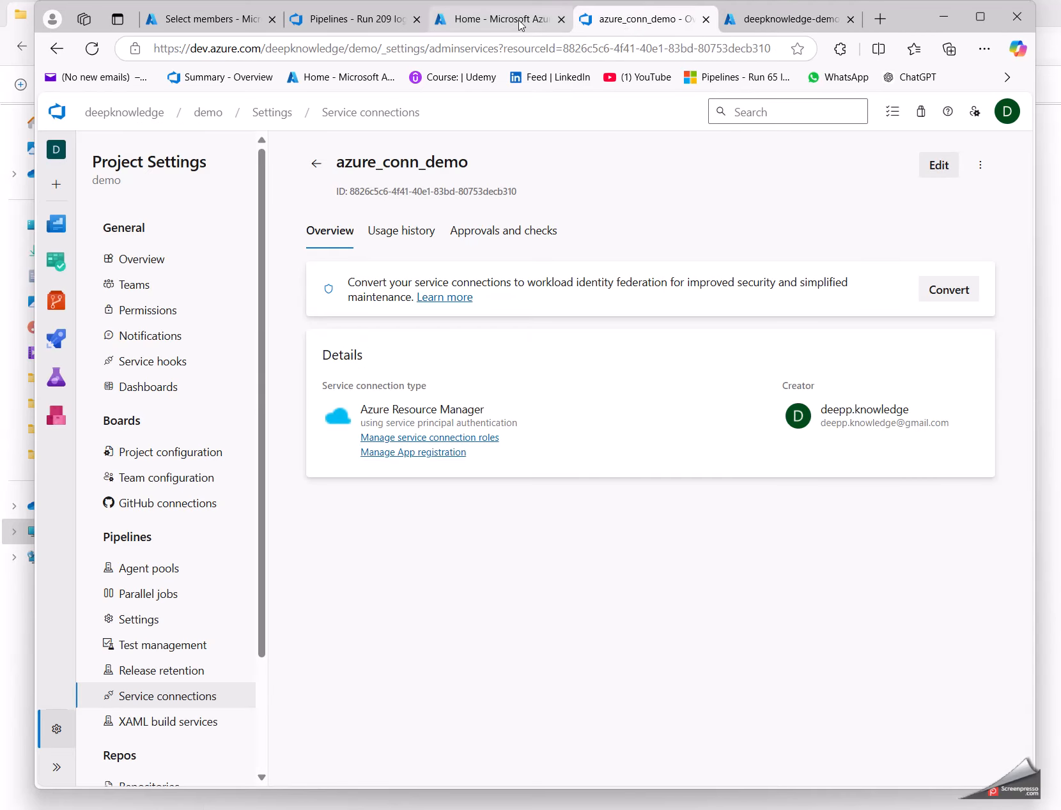
pyautogui.click(287, 16)
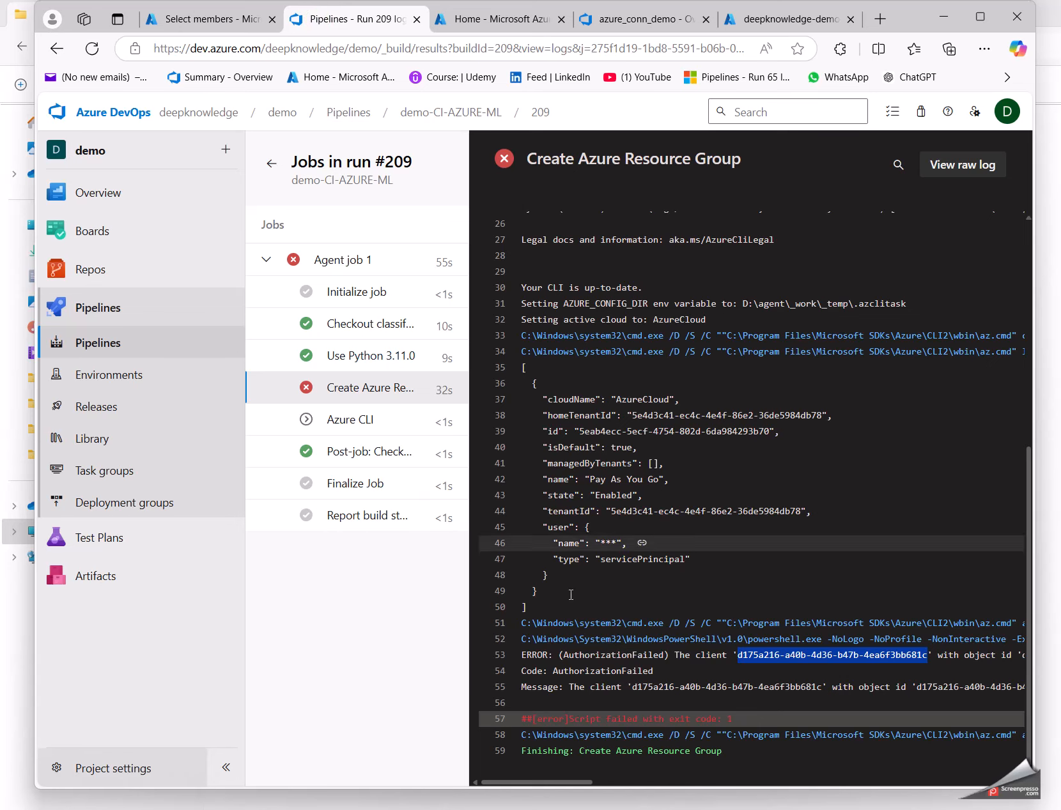
pyautogui.doubleClick(746, 655)
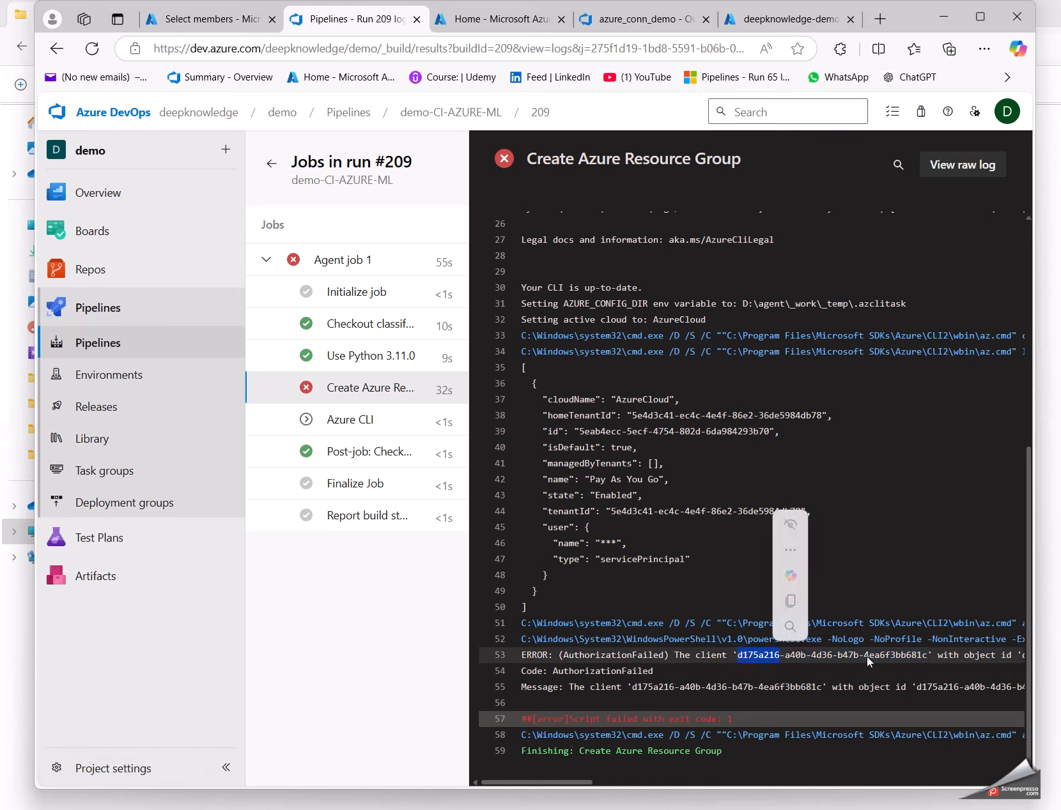
pyautogui.click(930, 655)
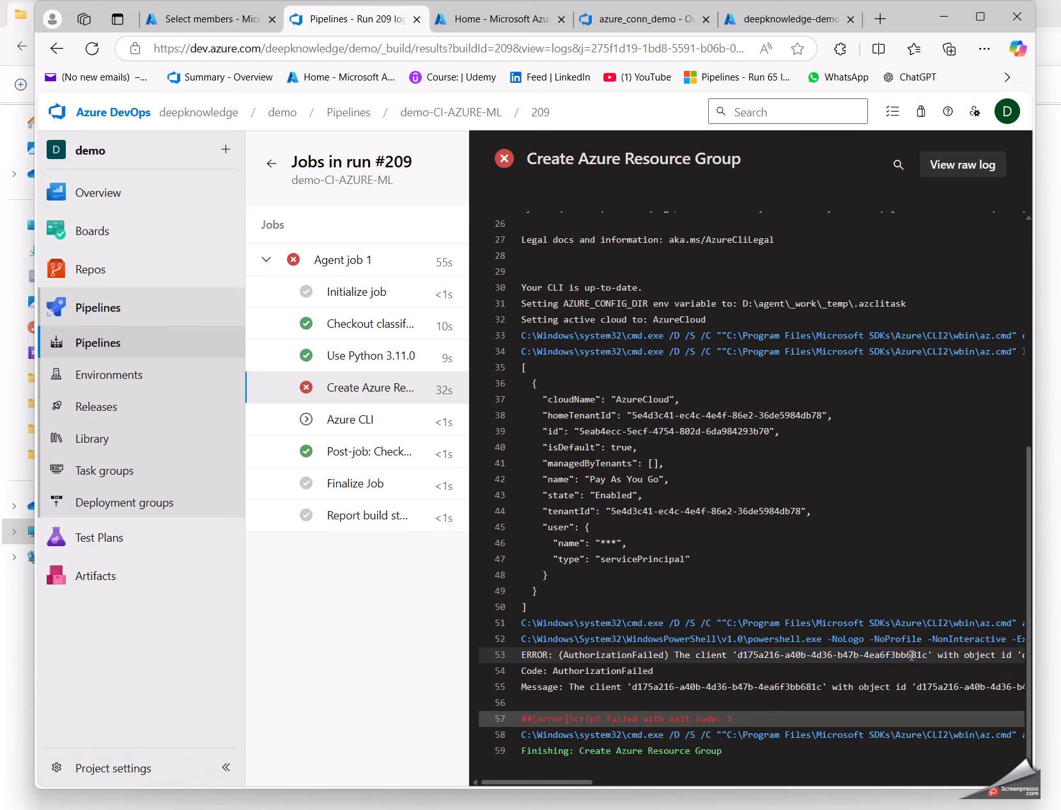
pyautogui.click(783, 18)
pyautogui.click(450, 368)
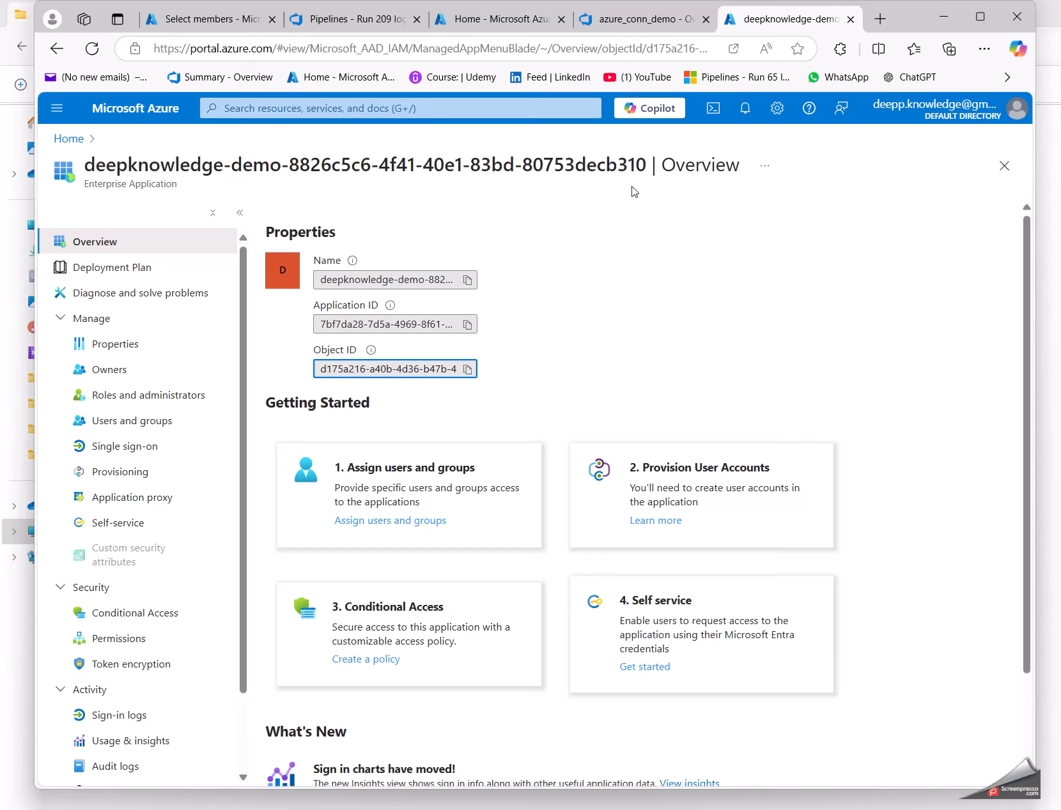
# Step: Copy the full name of the enterprise application from its properties
pyautogui.click(411, 162)
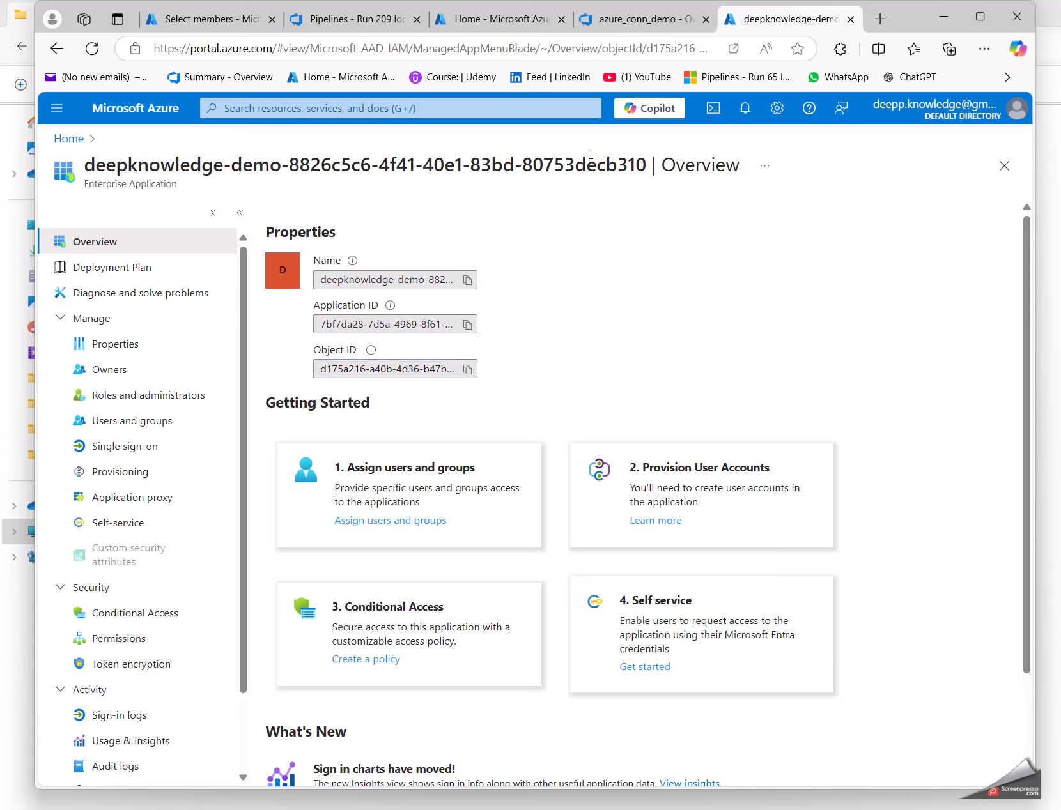
pyautogui.moveTo(648, 164); pyautogui.dragTo(341, 165)
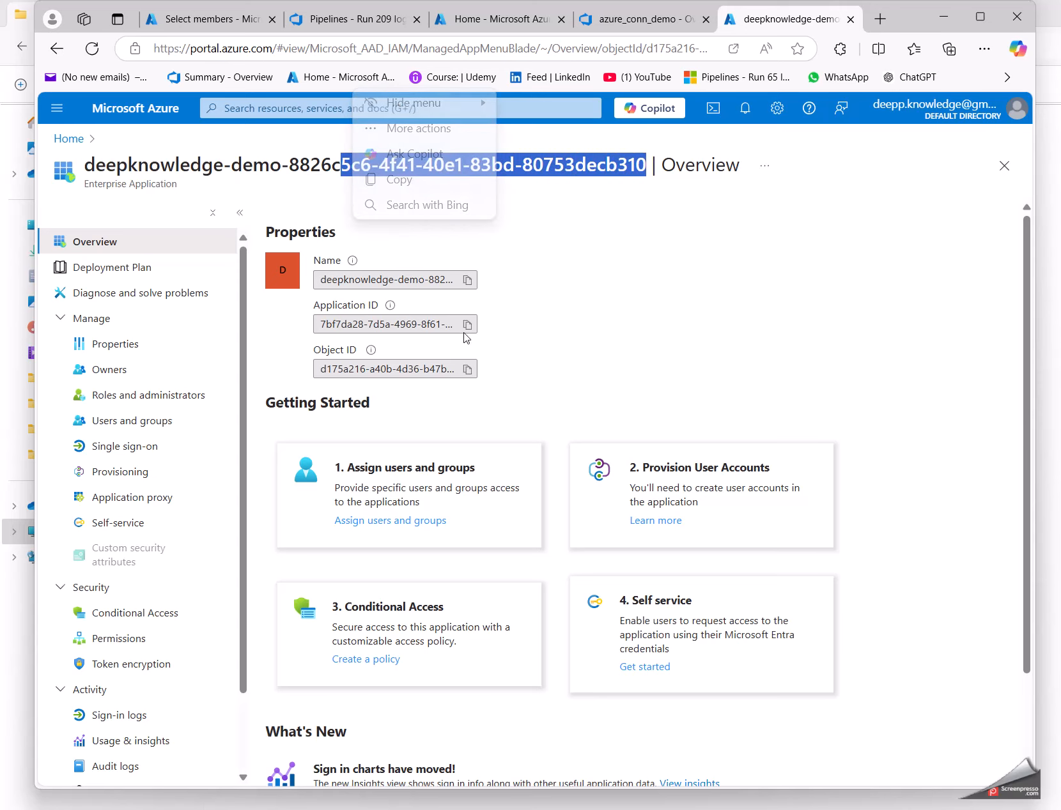
pyautogui.click(467, 280)
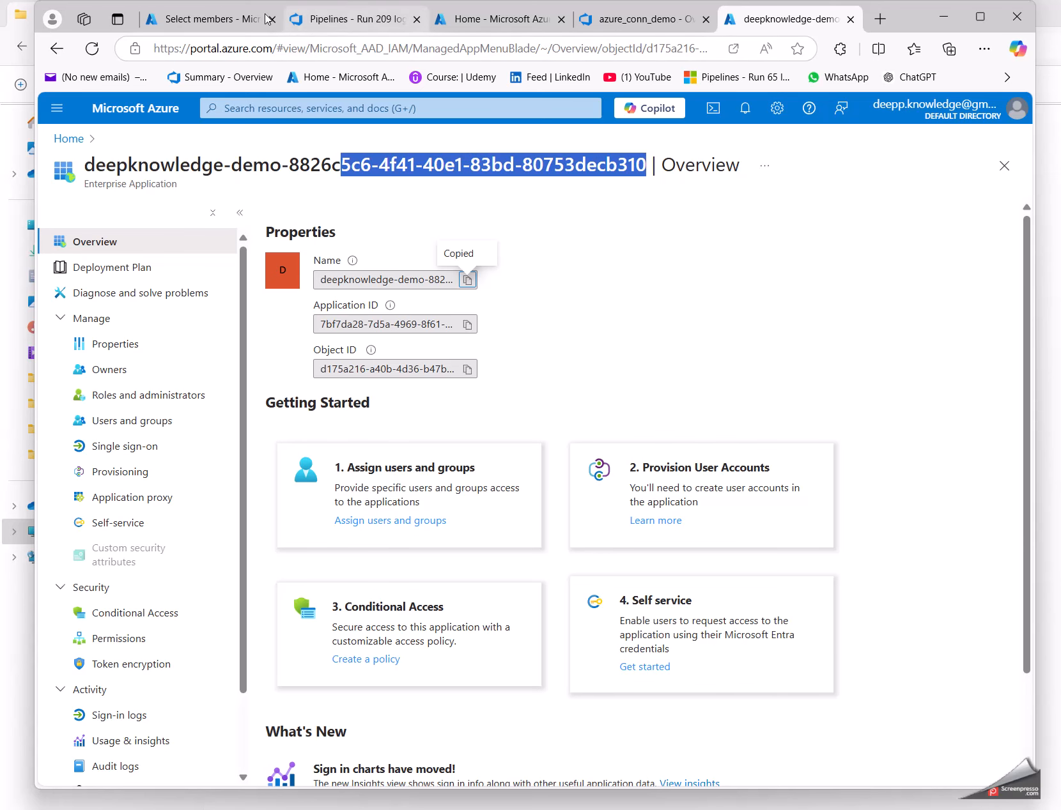
# Step: Find the application by its copied name in the role assignment's member search, select it, and assign it the Contributor role
pyautogui.click(246, 21)
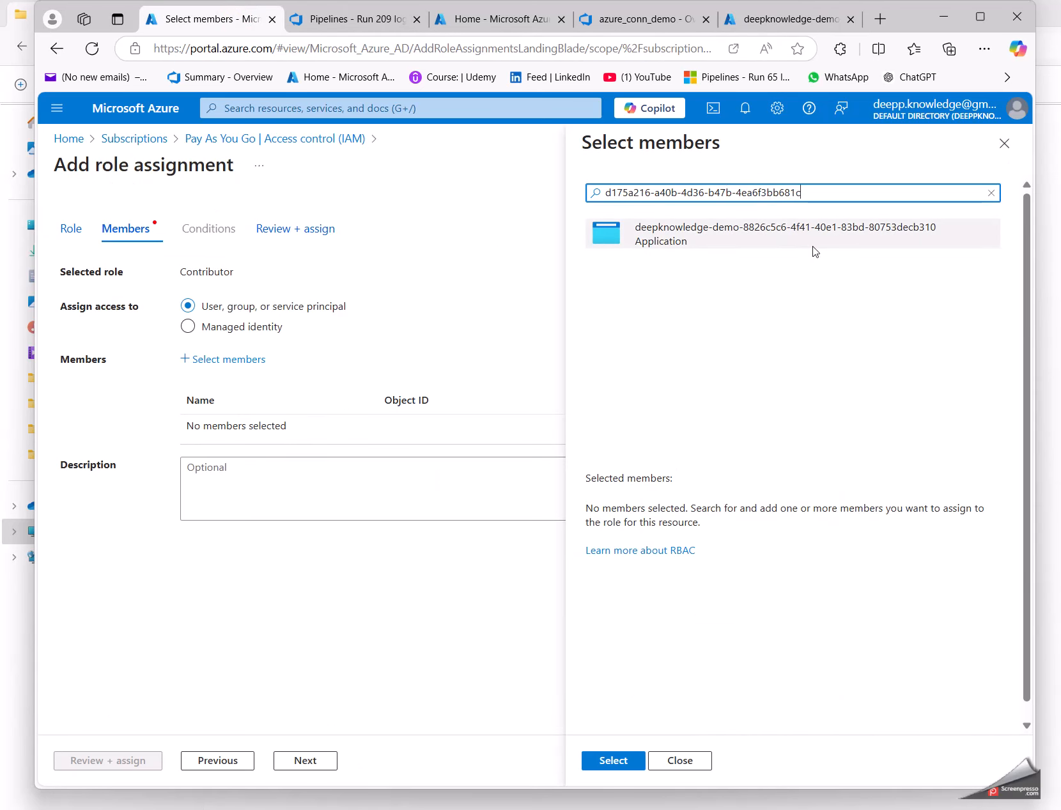
pyautogui.tripleClick(662, 186)
pyautogui.hotkey('ctrl', 'v')
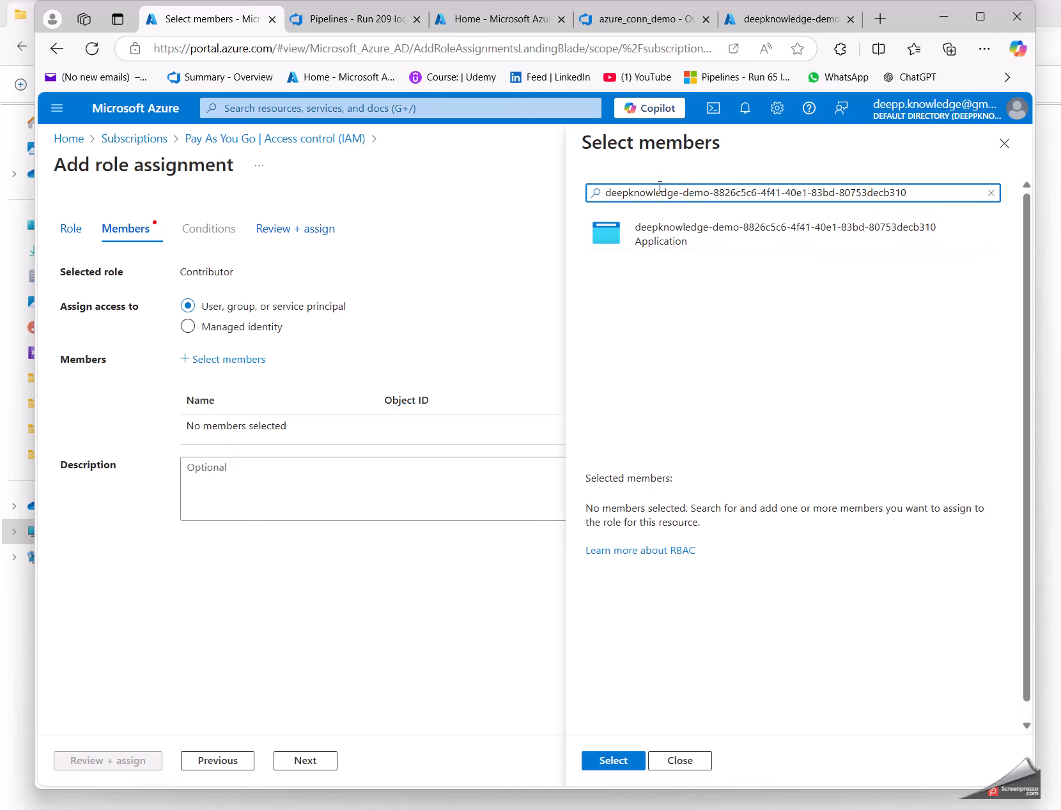
pyautogui.click(661, 231)
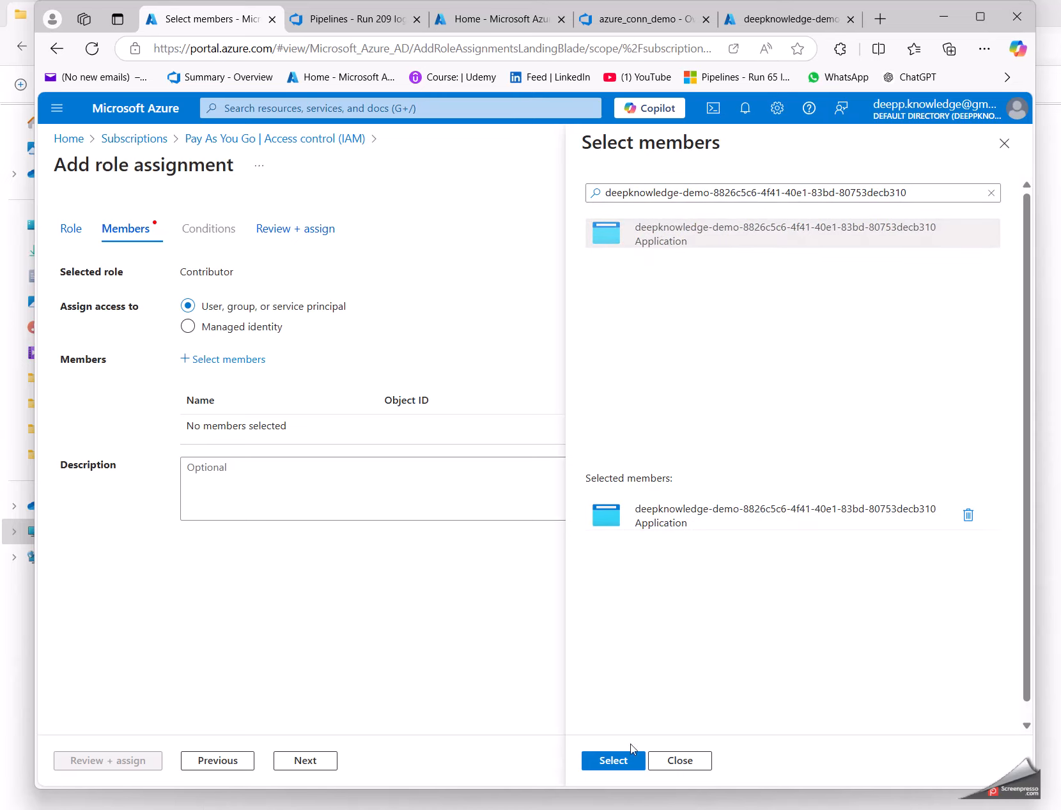
pyautogui.click(612, 762)
pyautogui.click(102, 762)
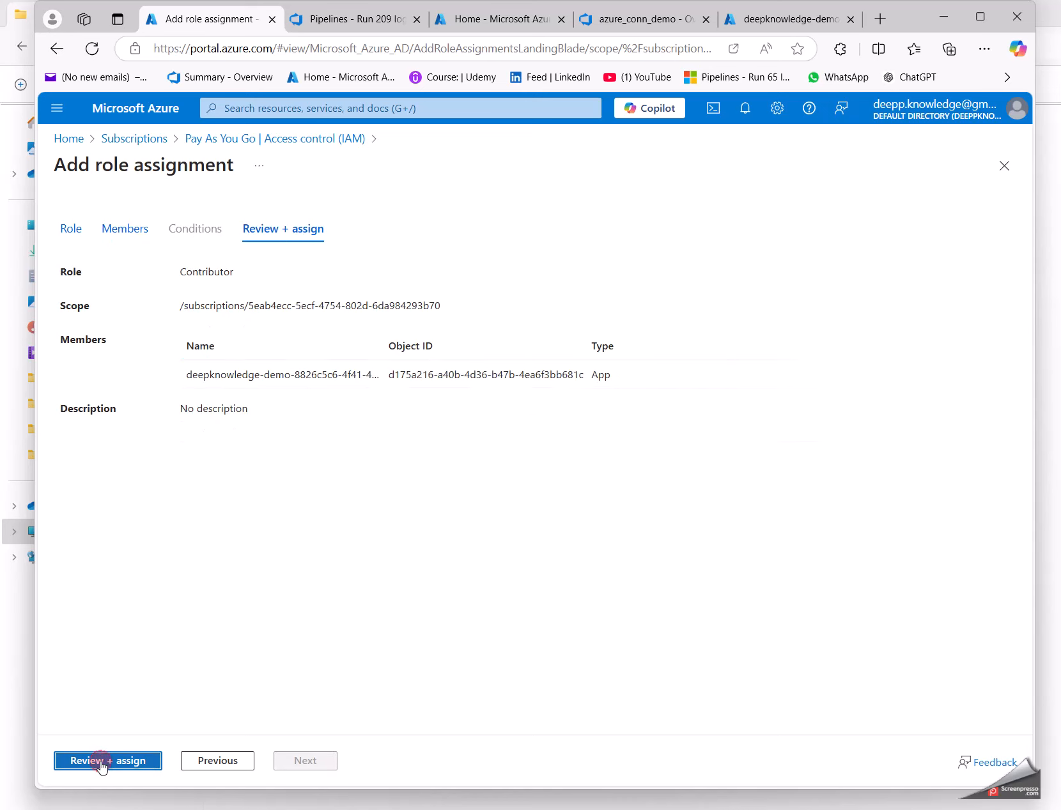
pyautogui.click(102, 761)
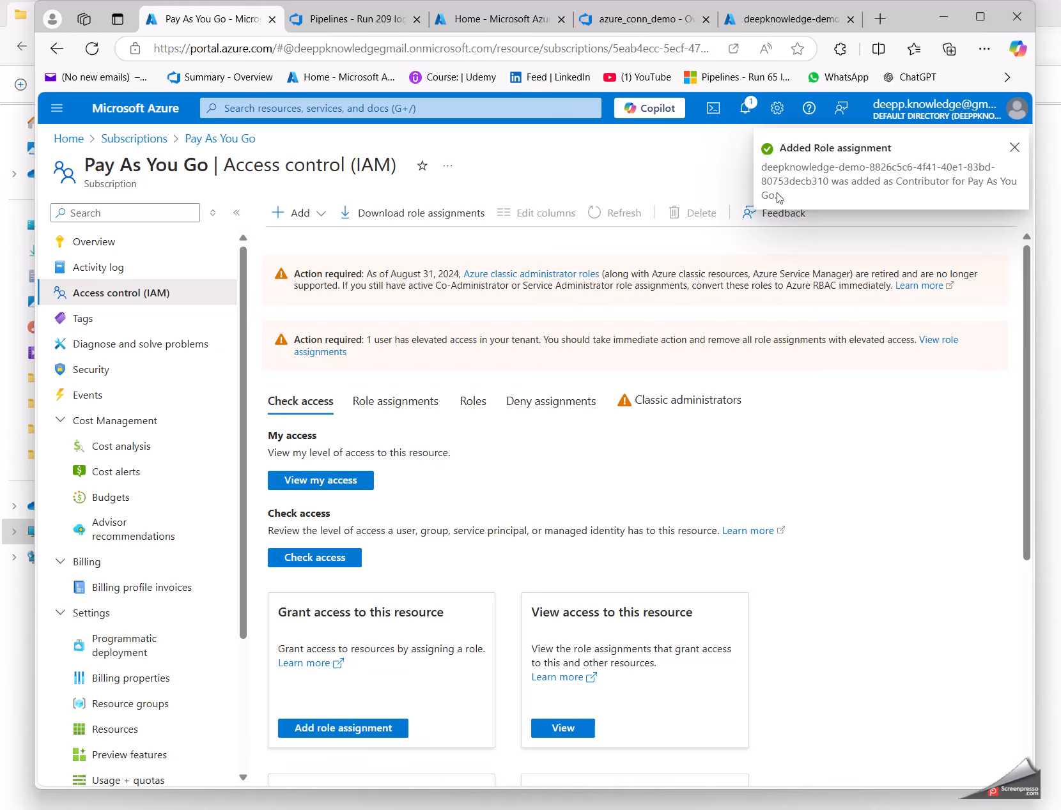
# Step: Return to Azure DevOps and start a new run of the demo-CI-AZURE-ML pipeline
pyautogui.click(331, 24)
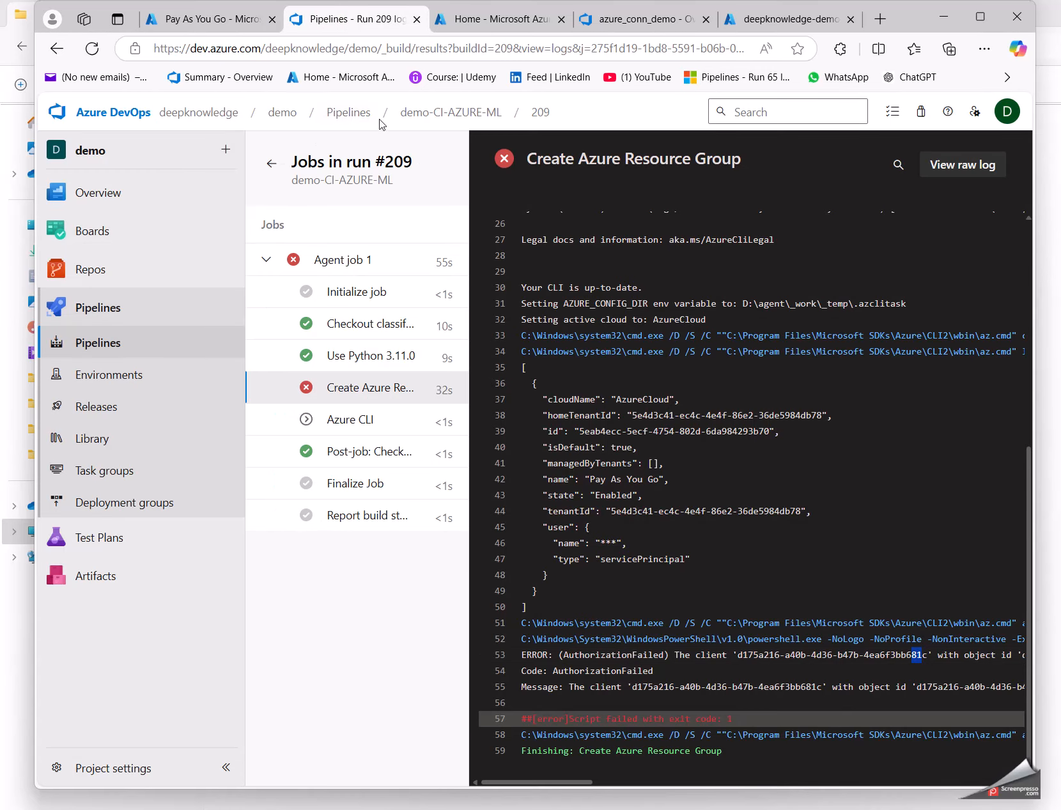
pyautogui.click(422, 116)
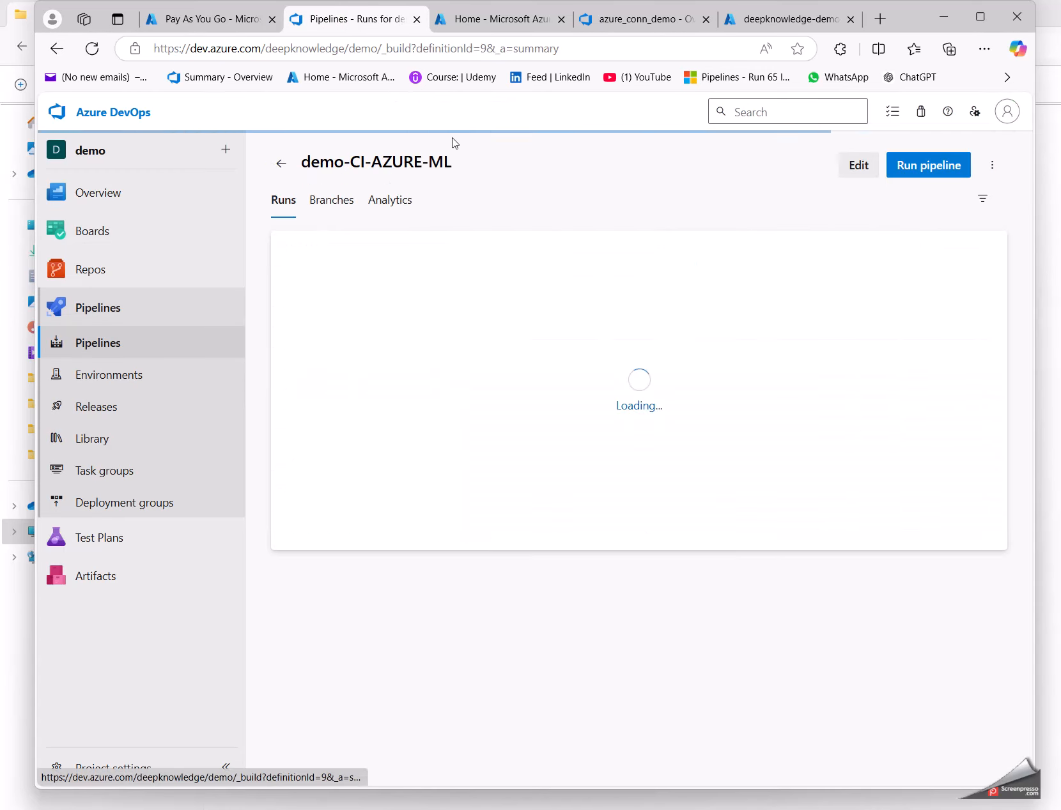
pyautogui.click(909, 172)
pyautogui.click(983, 749)
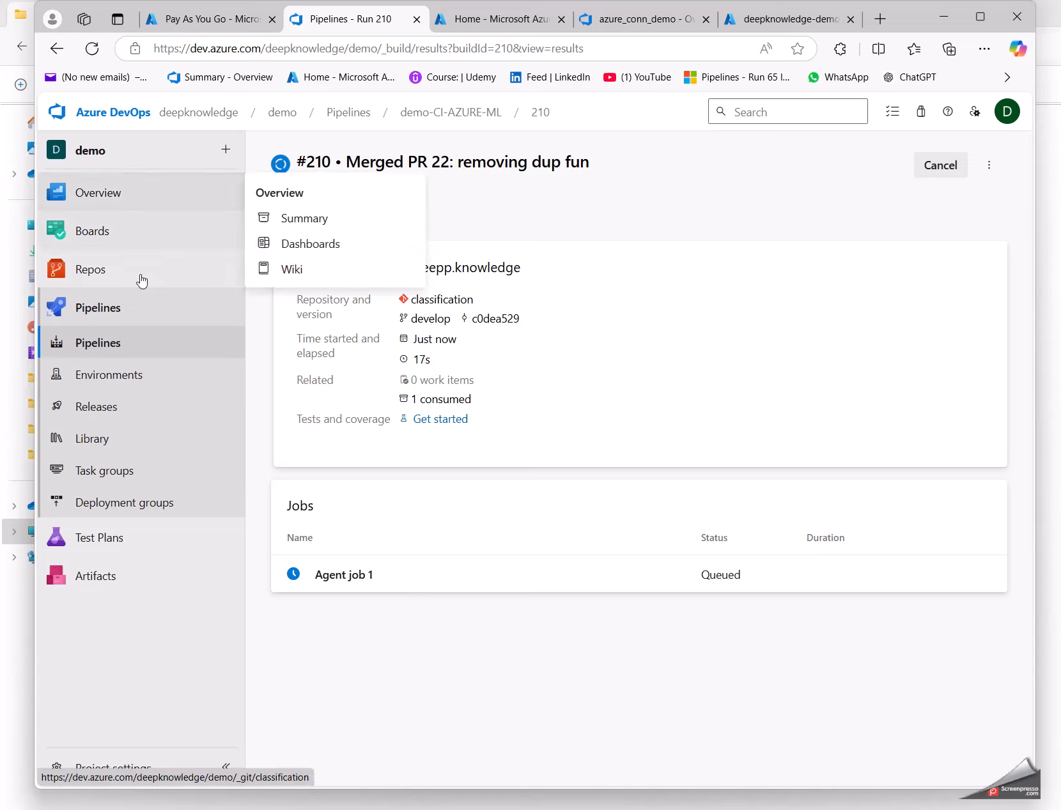
# Step: Open Agent job 1 of run #210 and examine the end of the Azure CLI task's log
pyautogui.click(345, 576)
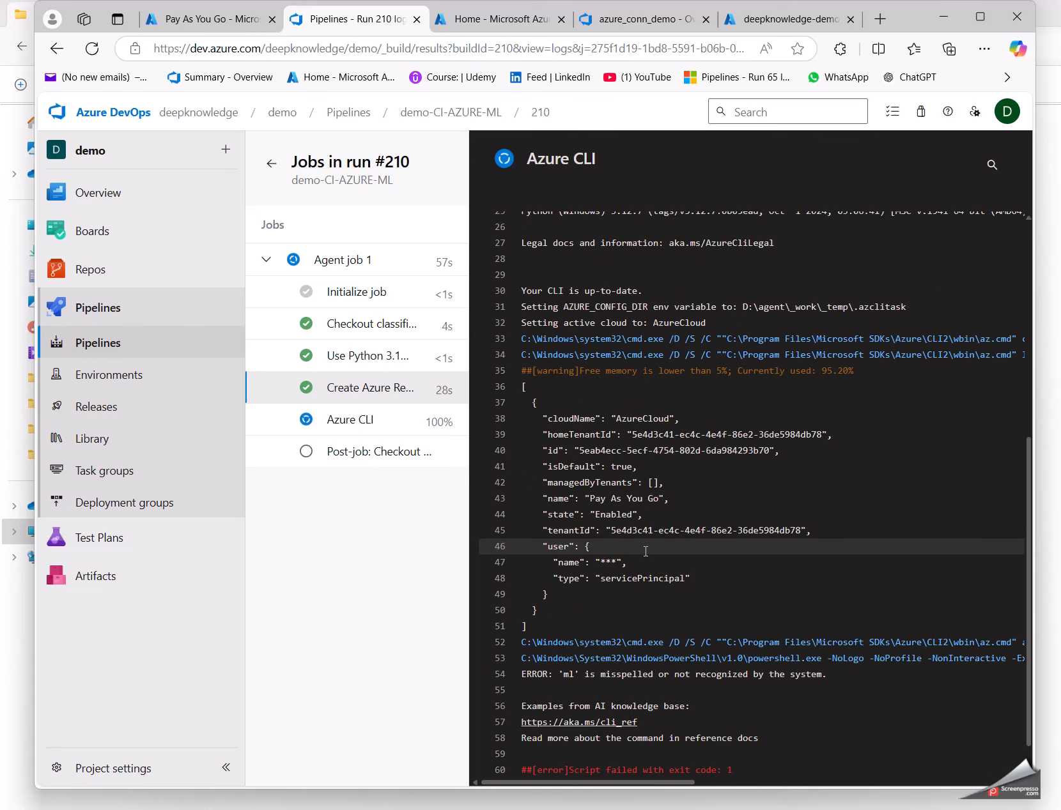
pyautogui.click(371, 420)
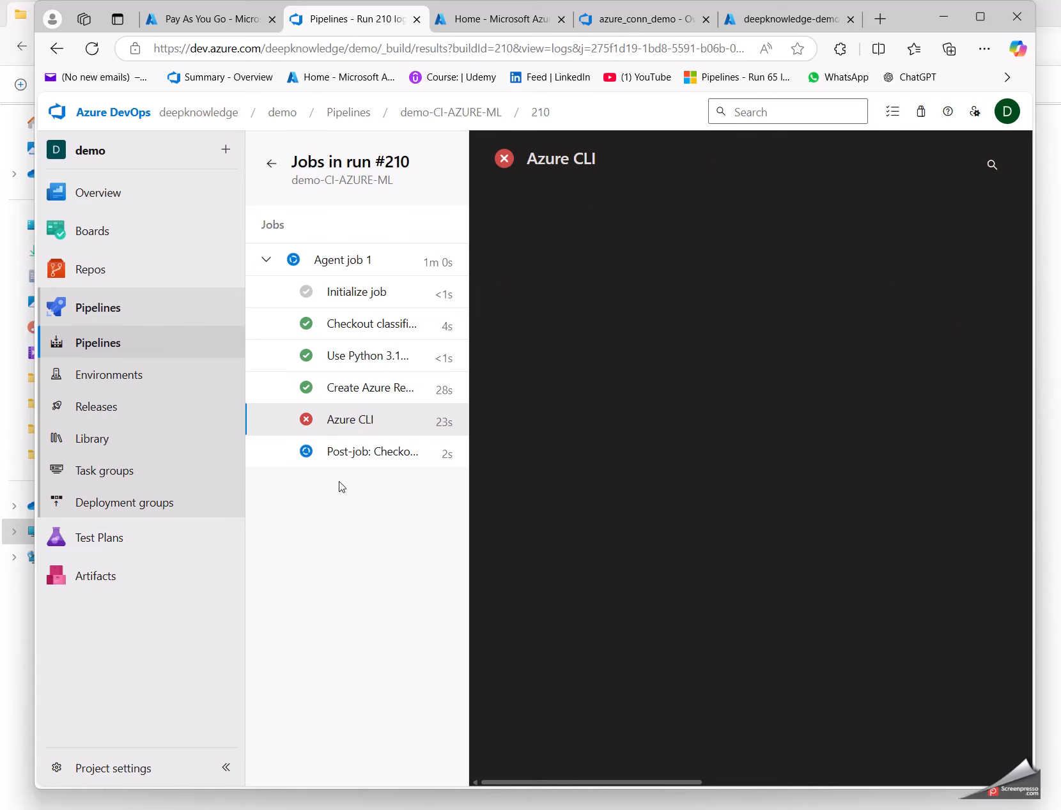
pyautogui.click(343, 420)
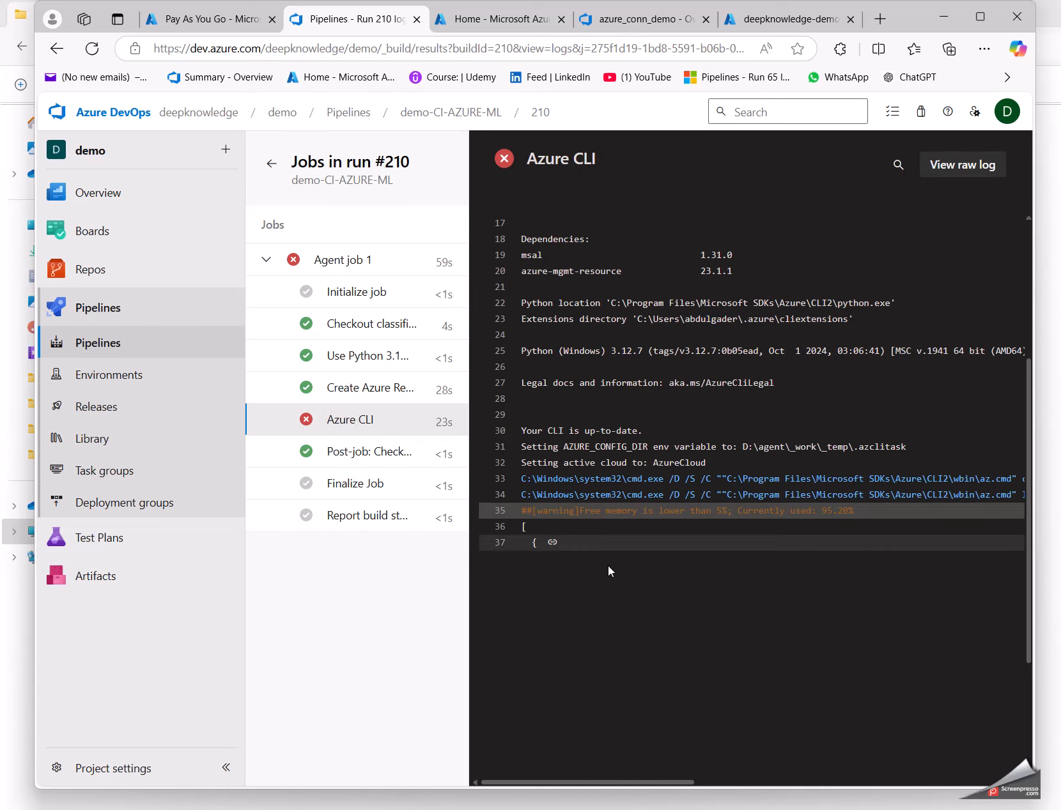
pyautogui.tripleClick(570, 445)
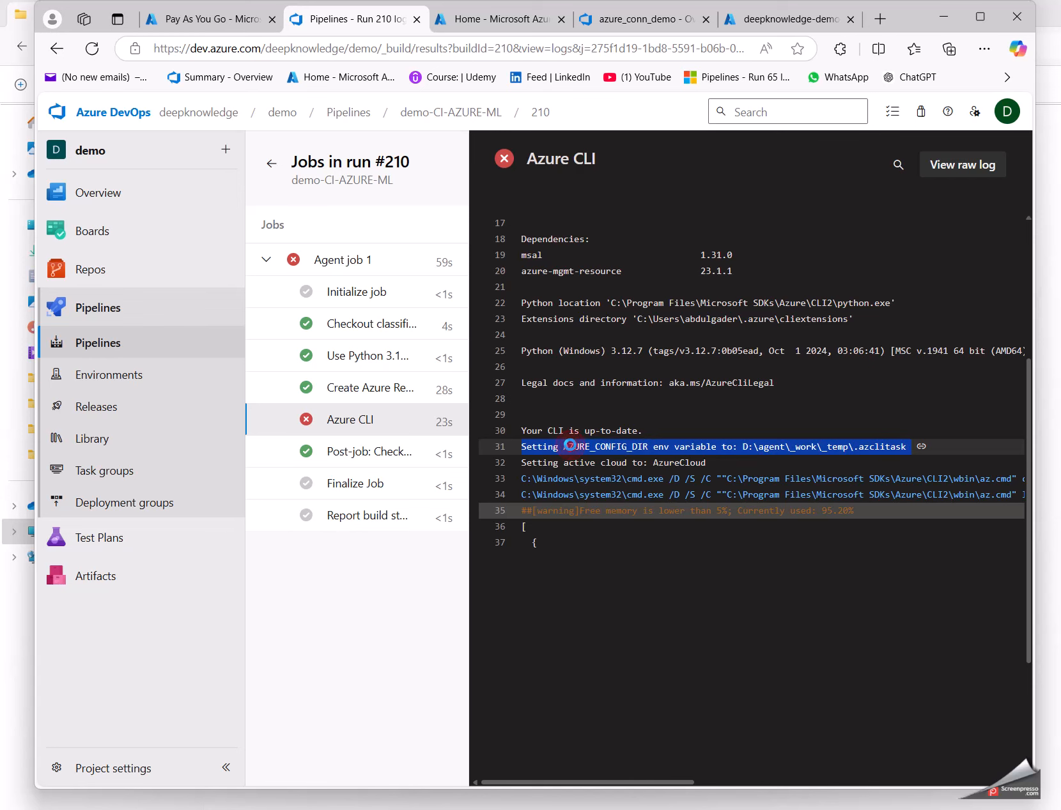
pyautogui.click(358, 451)
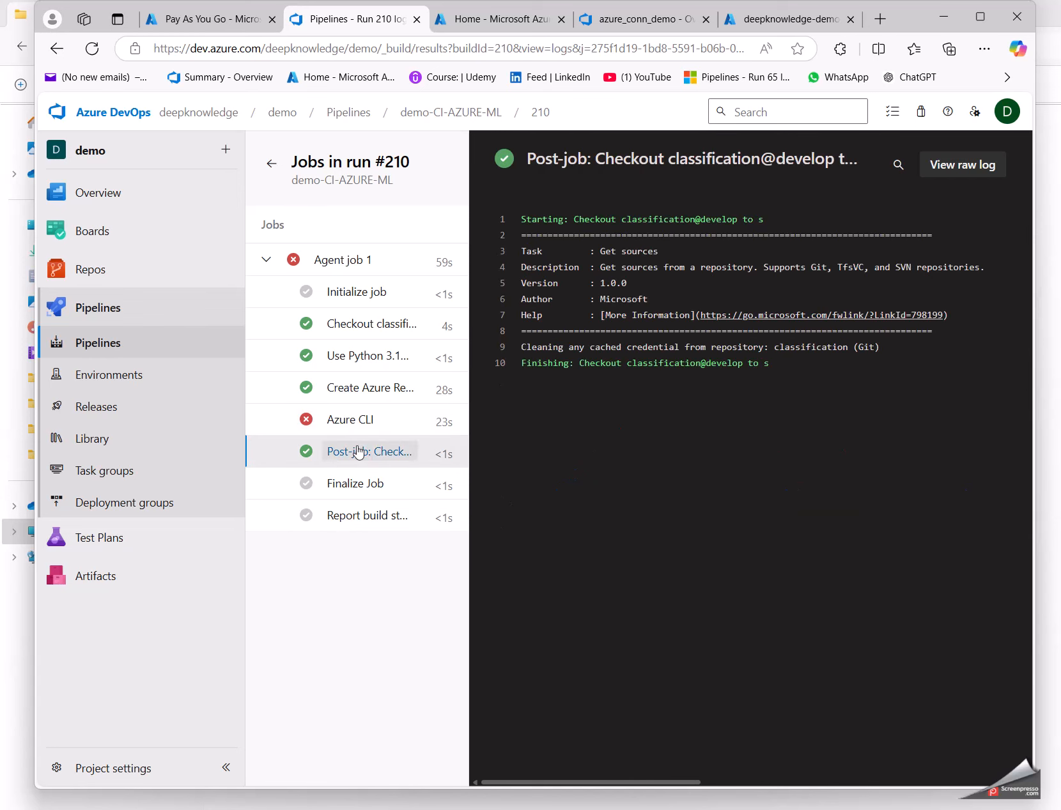
pyautogui.click(352, 422)
pyautogui.scroll(-3, 716, 582)
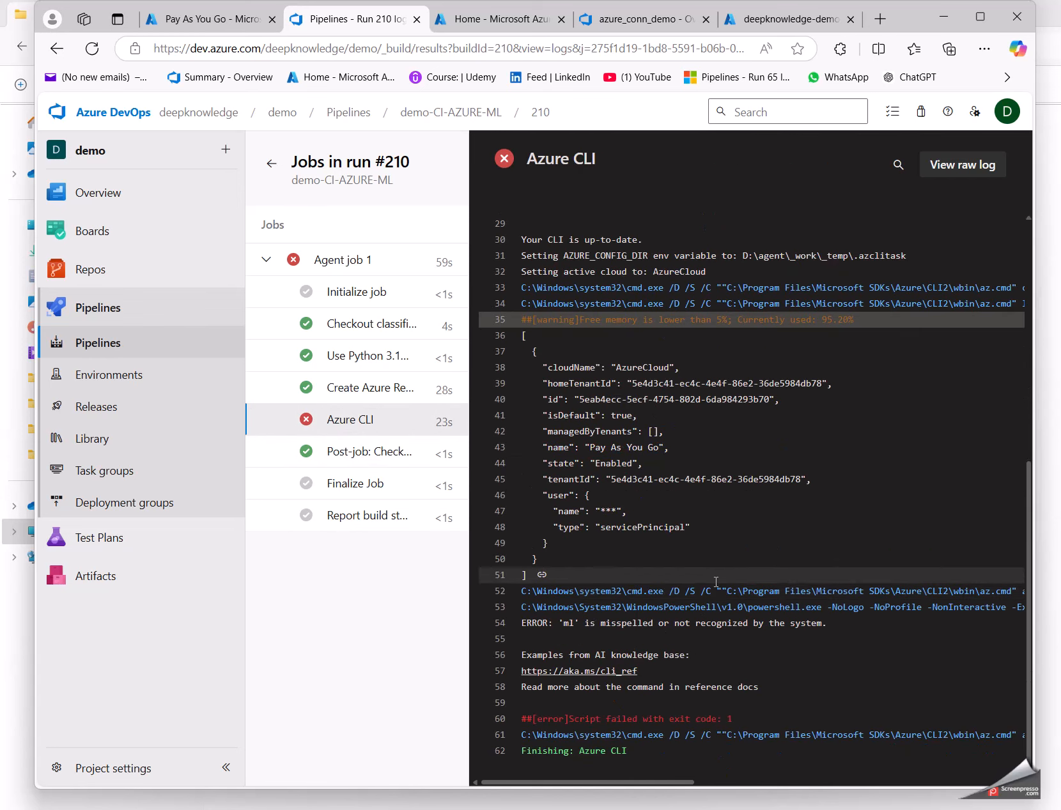
# Step: Examine the wording of the ERROR line in the Azure CLI log
pyautogui.moveTo(522, 654); pyautogui.dragTo(679, 656)
pyautogui.doubleClick(566, 623)
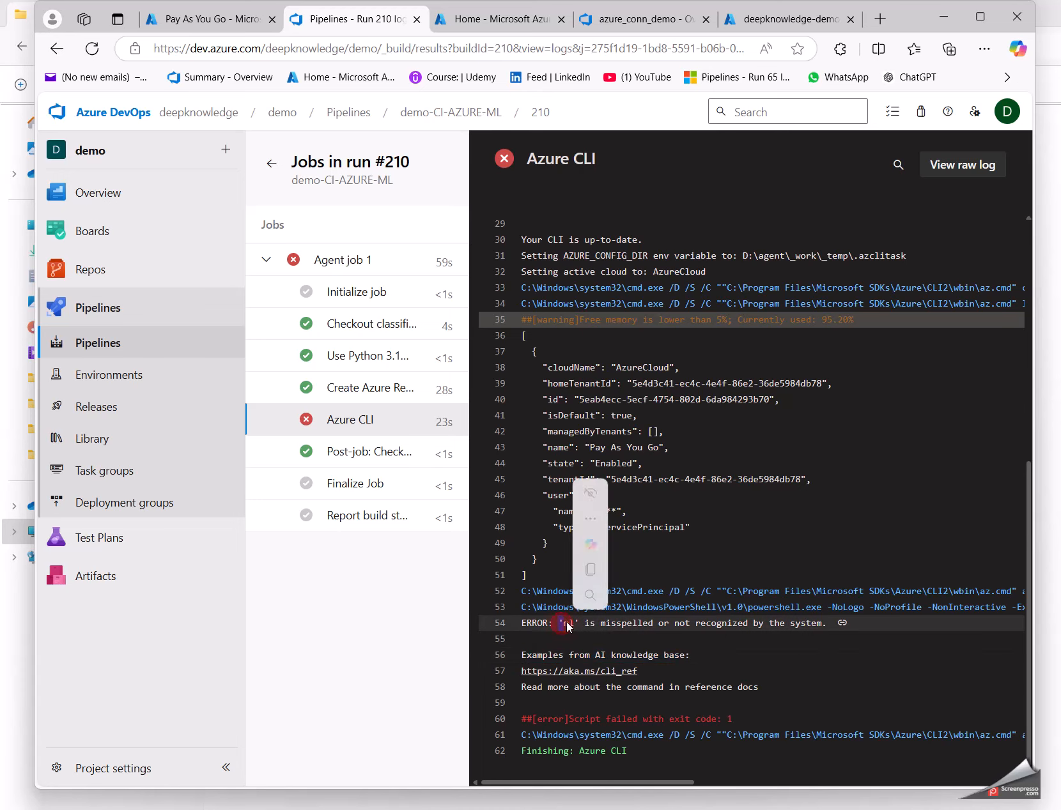
pyautogui.doubleClick(609, 625)
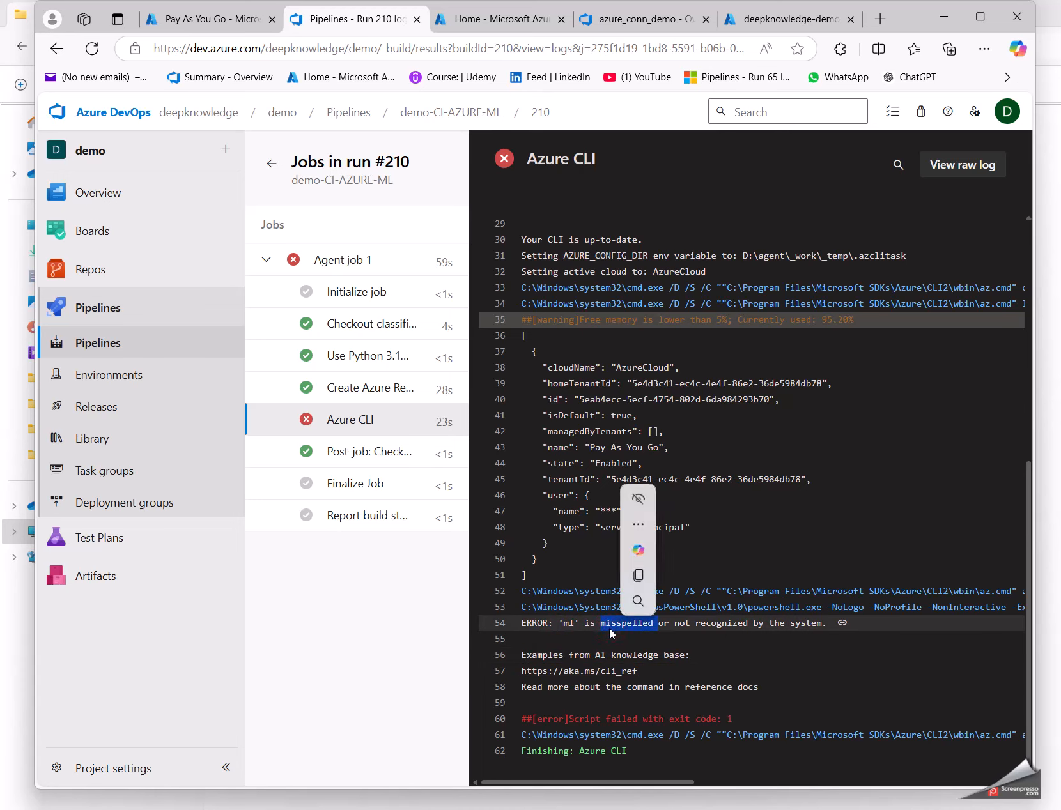
pyautogui.tripleClick(609, 625)
pyautogui.click(585, 632)
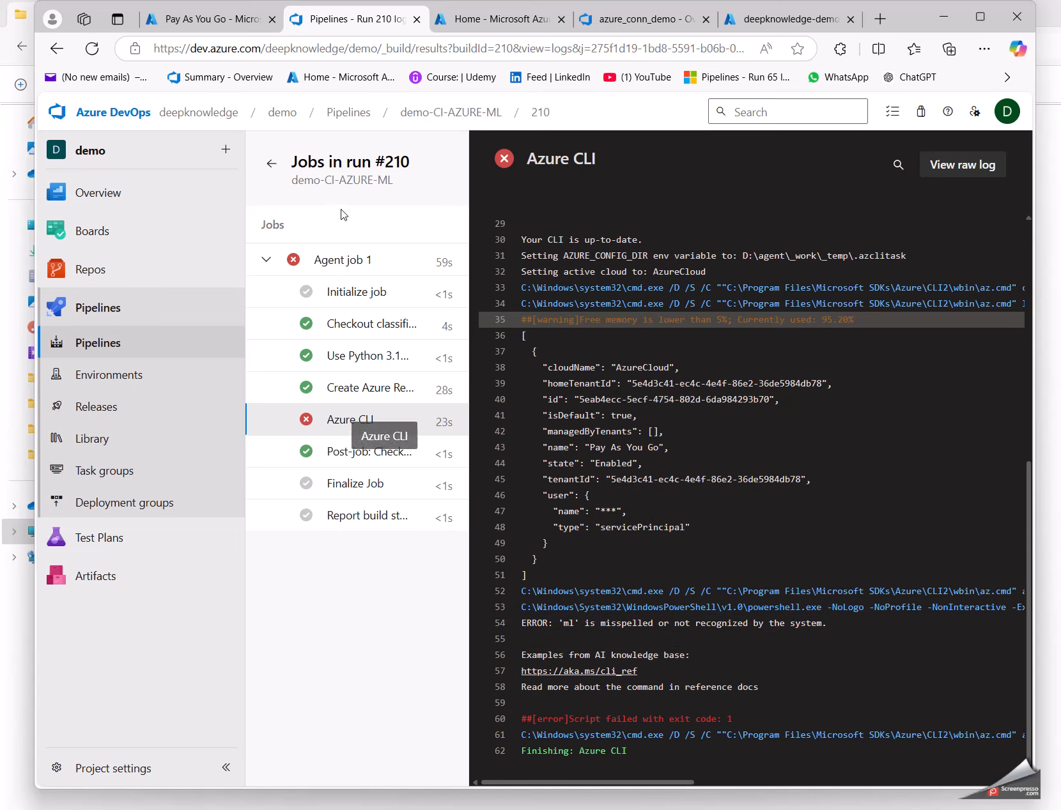
# Step: Open the demo-CI-AZURE-ML pipeline for editing, review the Install ML Extension task's inline script, and enable that task
pyautogui.click(436, 114)
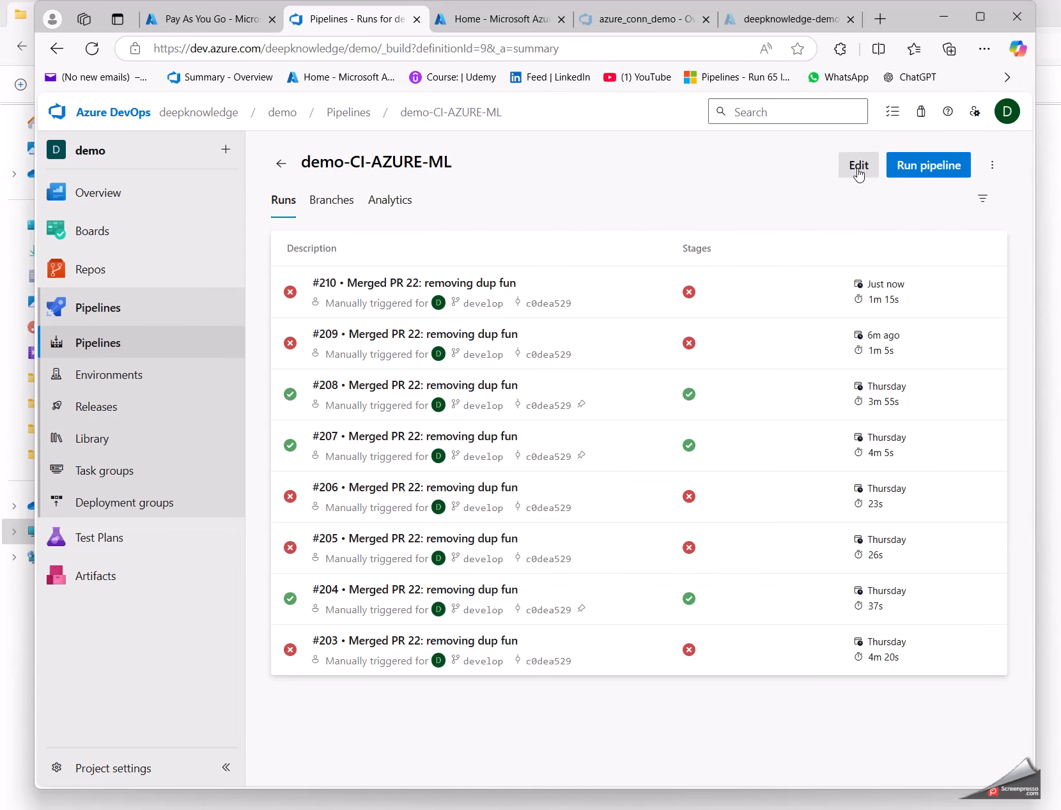
pyautogui.click(857, 170)
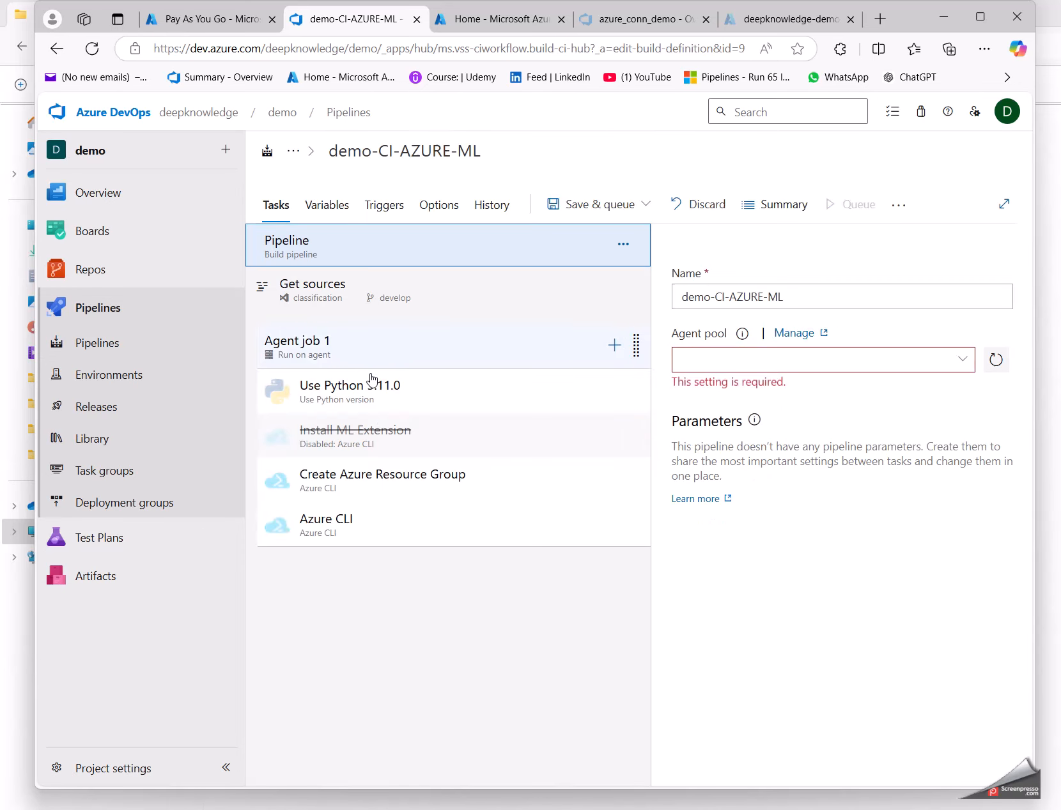
pyautogui.click(388, 450)
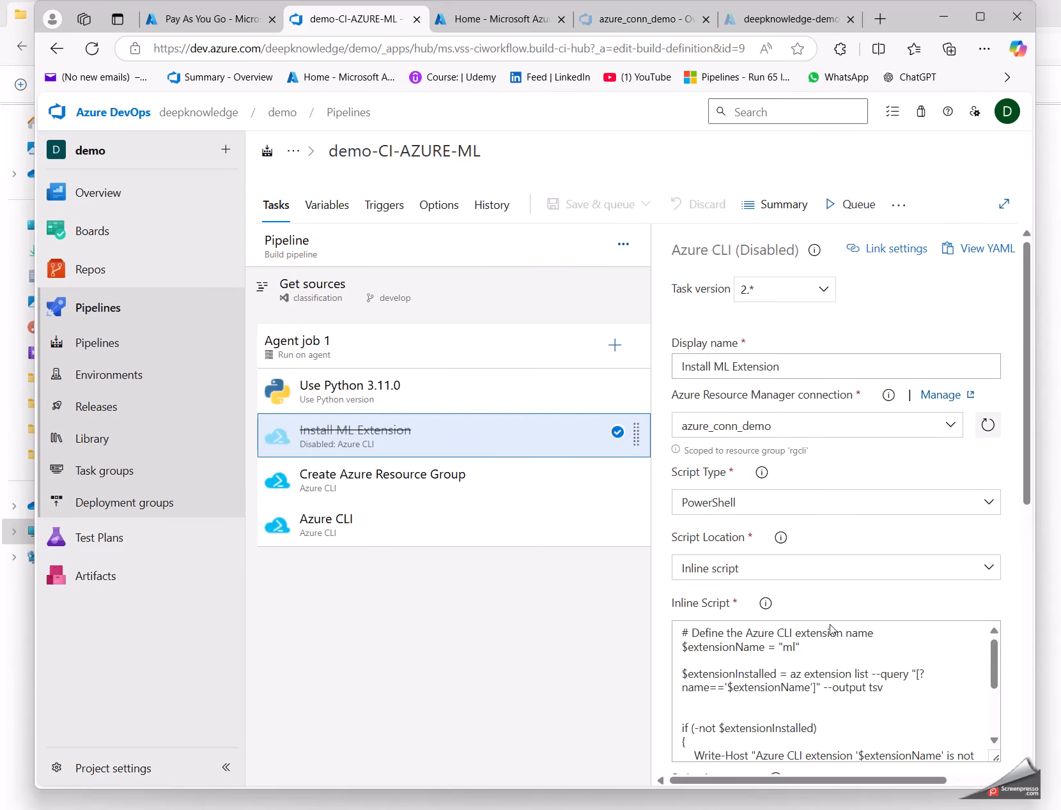
pyautogui.scroll(-1, 826, 669)
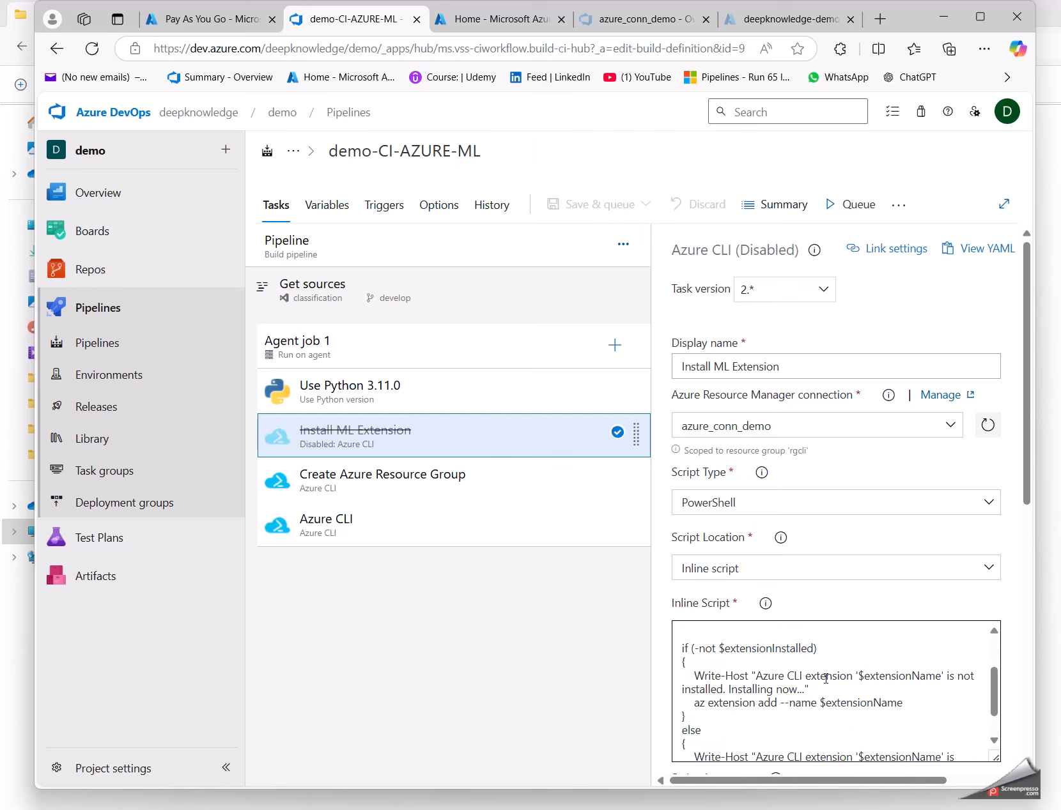
pyautogui.rightClick(427, 437)
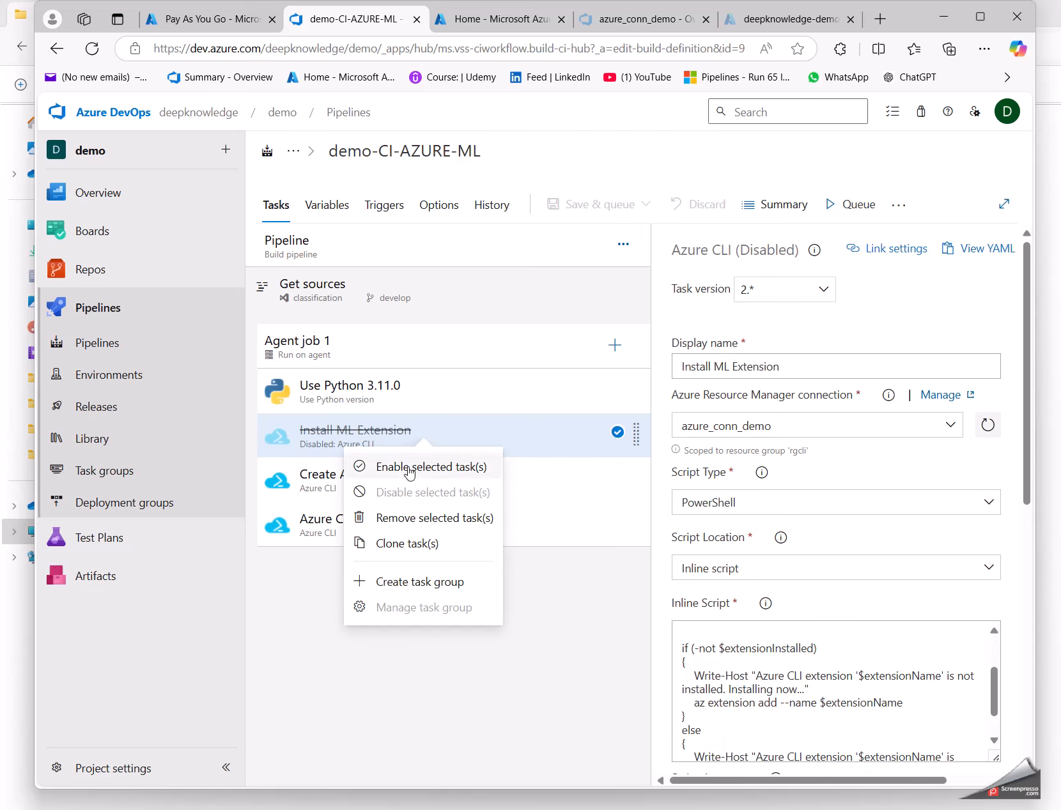
pyautogui.click(406, 469)
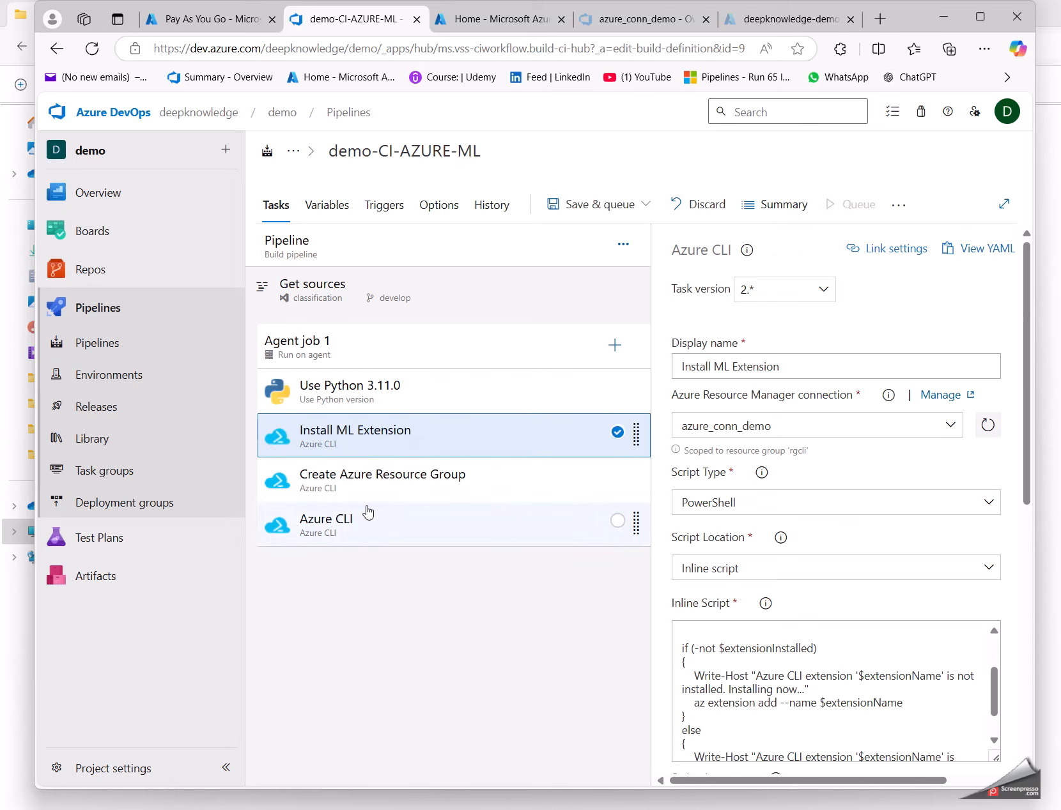
# Step: Examine the Azure CLI task's inline script, including the workspace name, resource group and location arguments of az ml workspace create
pyautogui.click(361, 526)
pyautogui.click(686, 634)
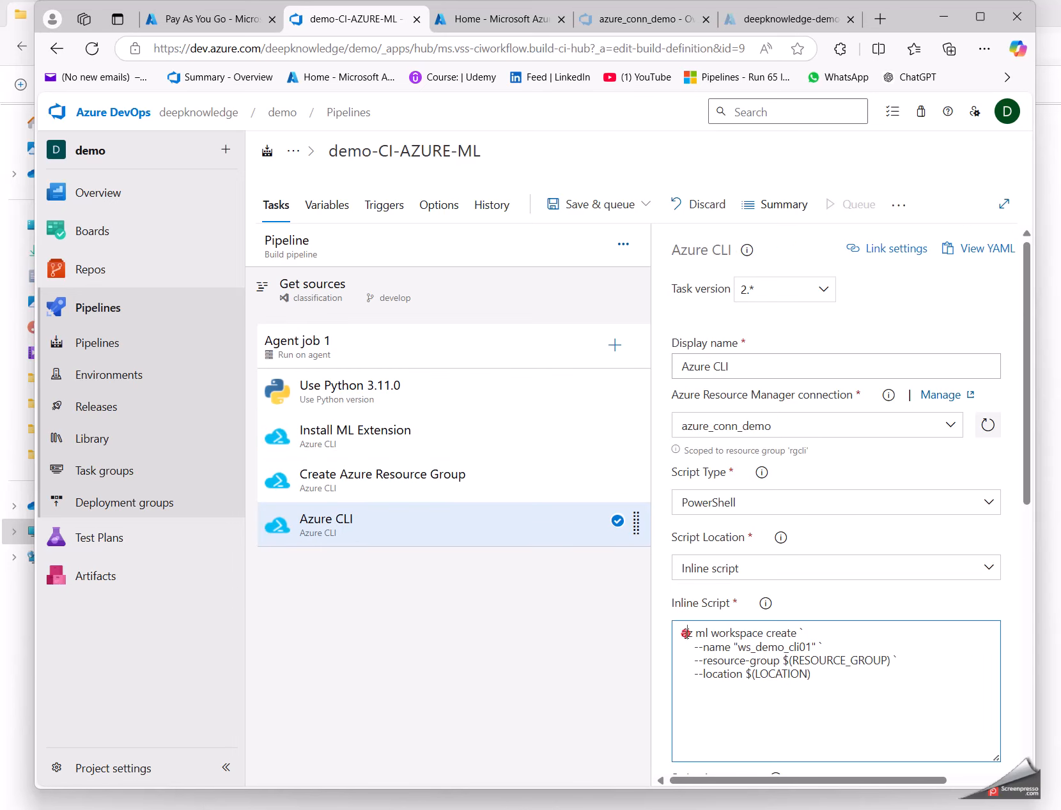
pyautogui.tripleClick(685, 634)
pyautogui.click(766, 652)
pyautogui.click(796, 633)
pyautogui.click(833, 647)
pyautogui.doubleClick(751, 647)
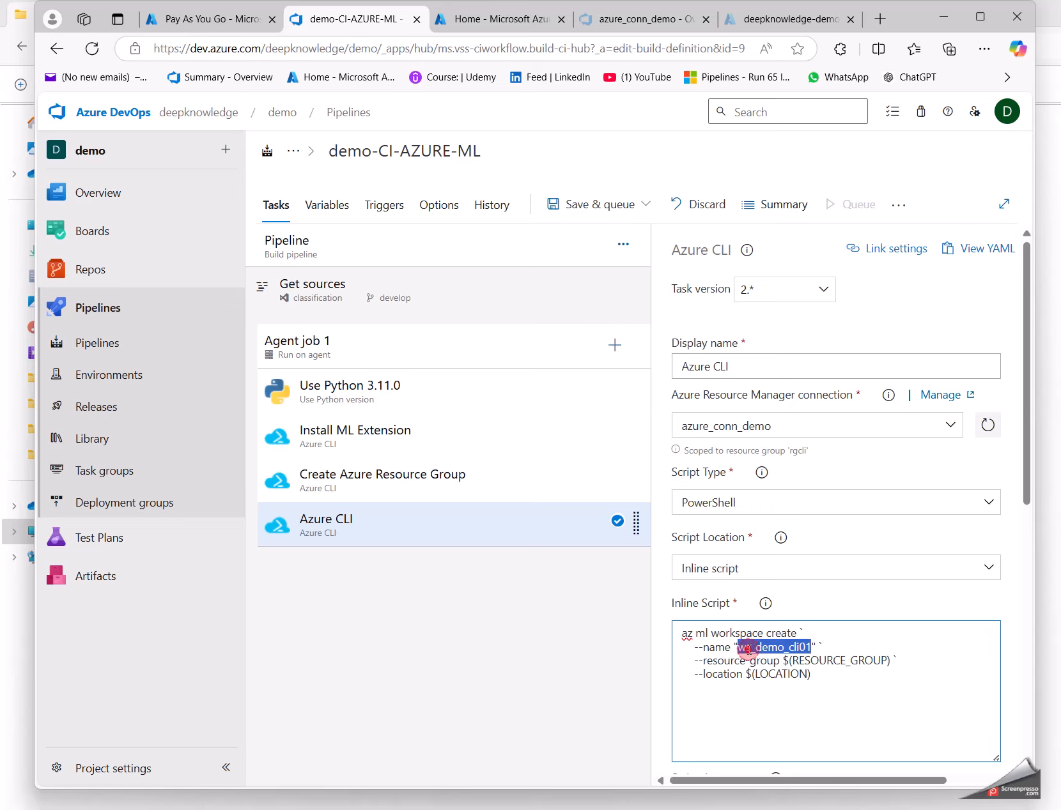
pyautogui.click(767, 663)
pyautogui.doubleClick(767, 663)
pyautogui.click(790, 674)
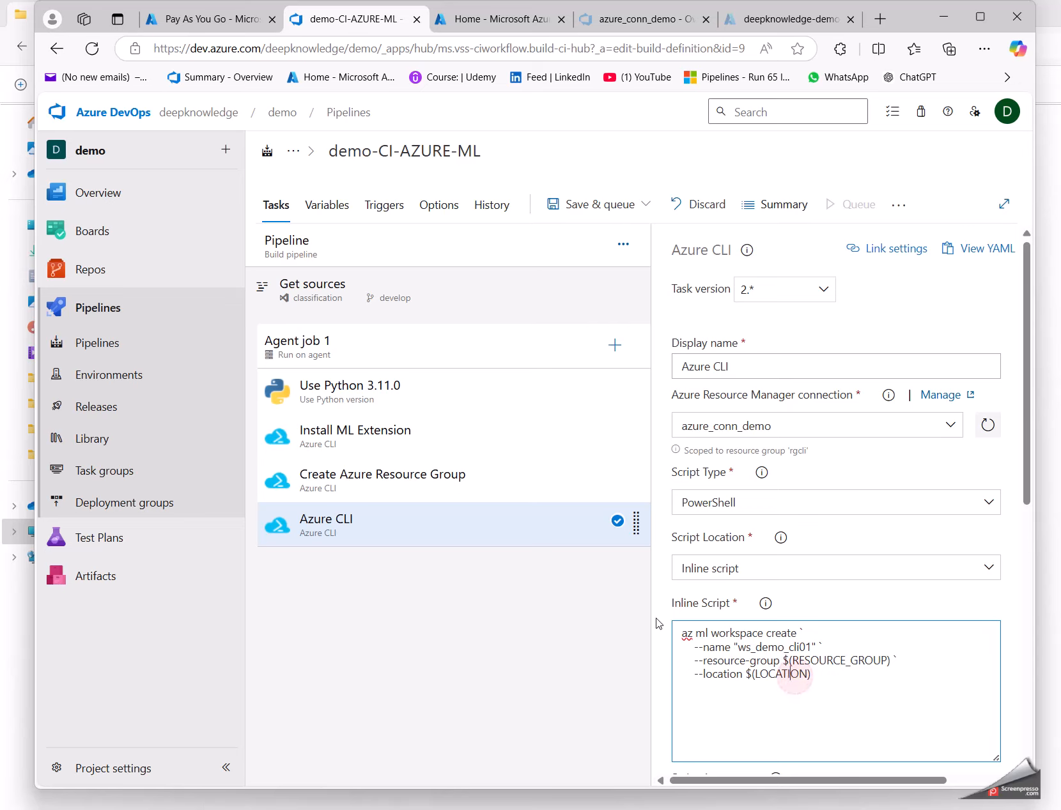
# Step: Save the edited demo-CI-AZURE-ML pipeline and queue a new run of it
pyautogui.click(591, 205)
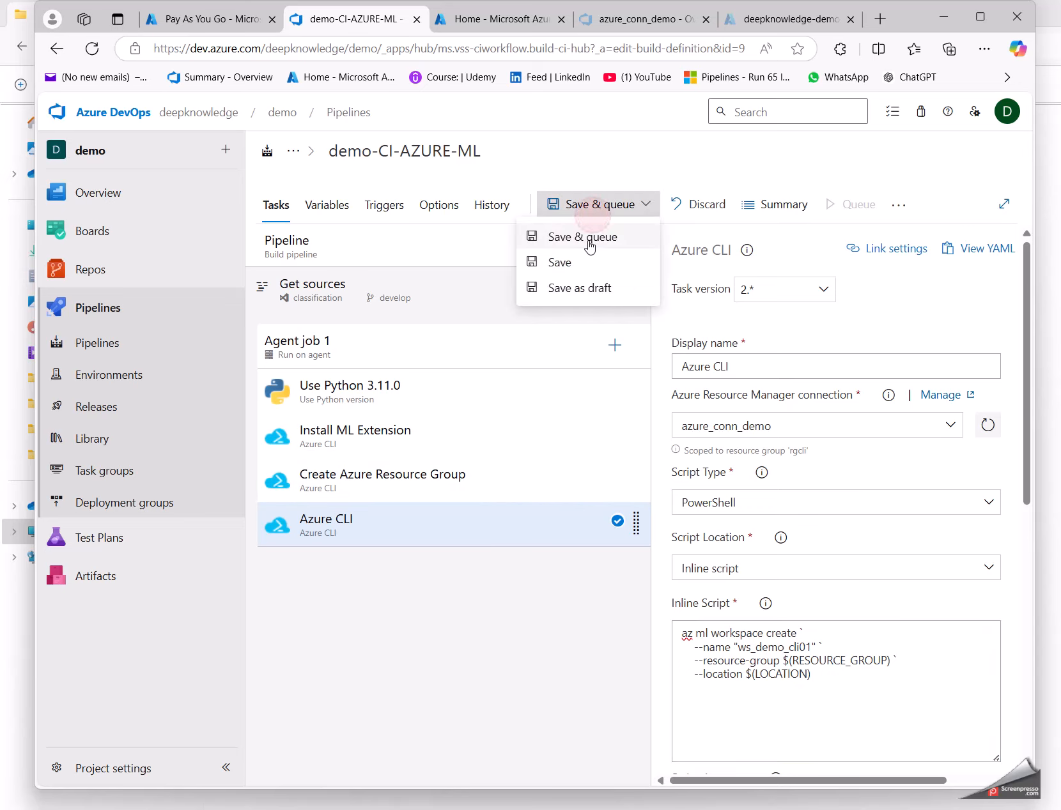
pyautogui.click(579, 235)
pyautogui.click(961, 749)
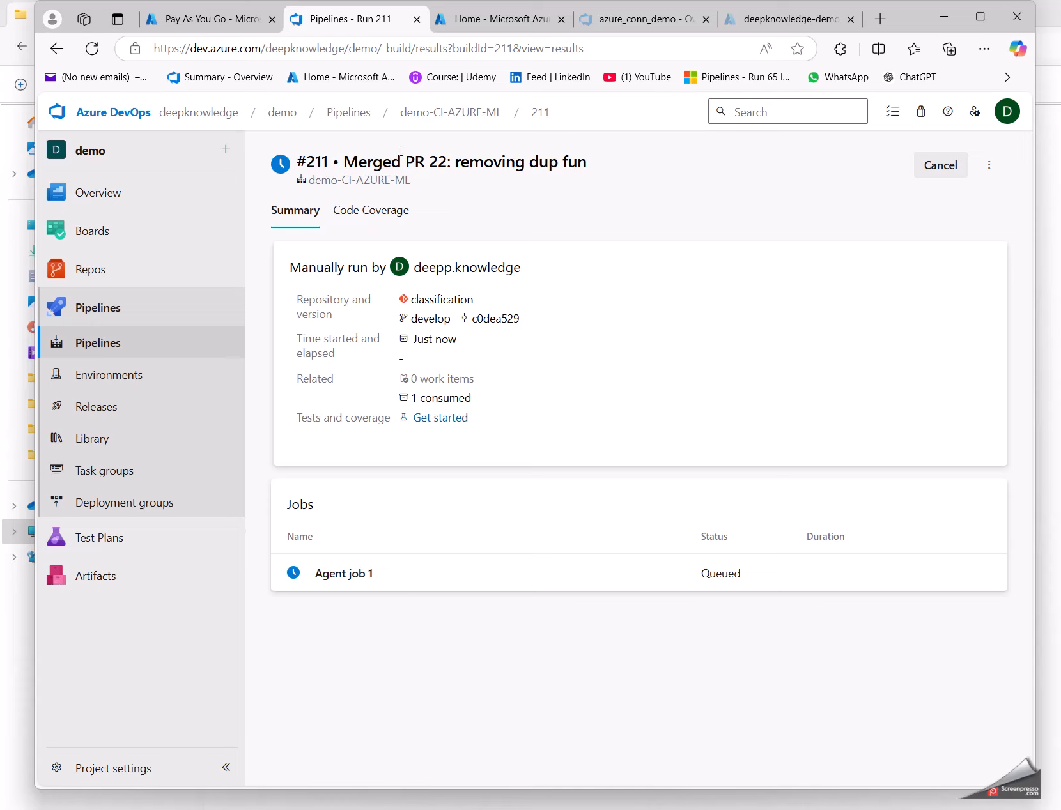
# Step: Check the task statuses of Agent job 1 in the new run and return to the demo-CI-AZURE-ML run list
pyautogui.click(335, 575)
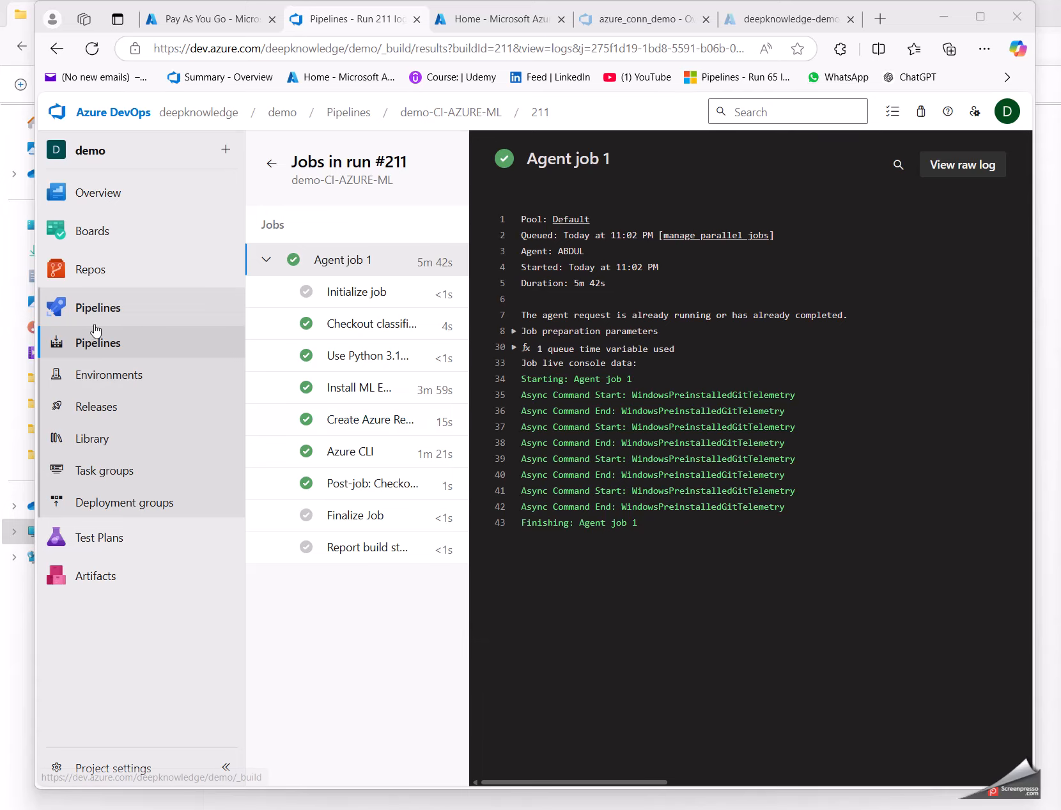
pyautogui.click(447, 113)
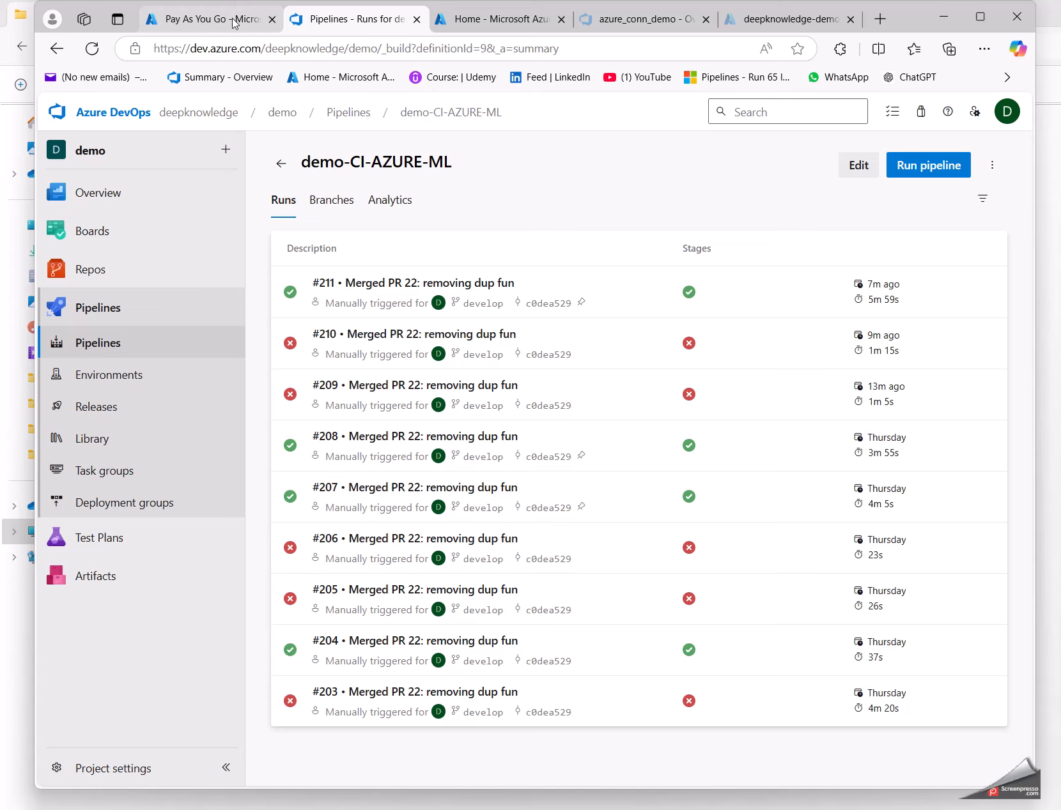
pyautogui.moveTo(235, 24)
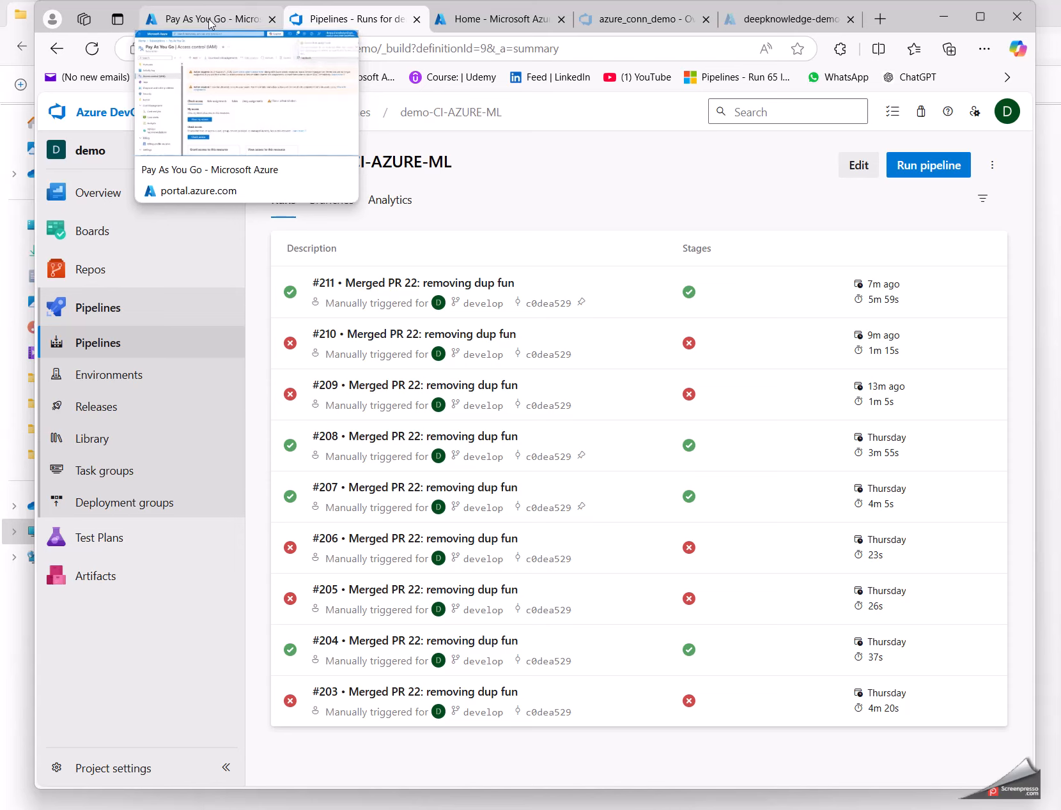